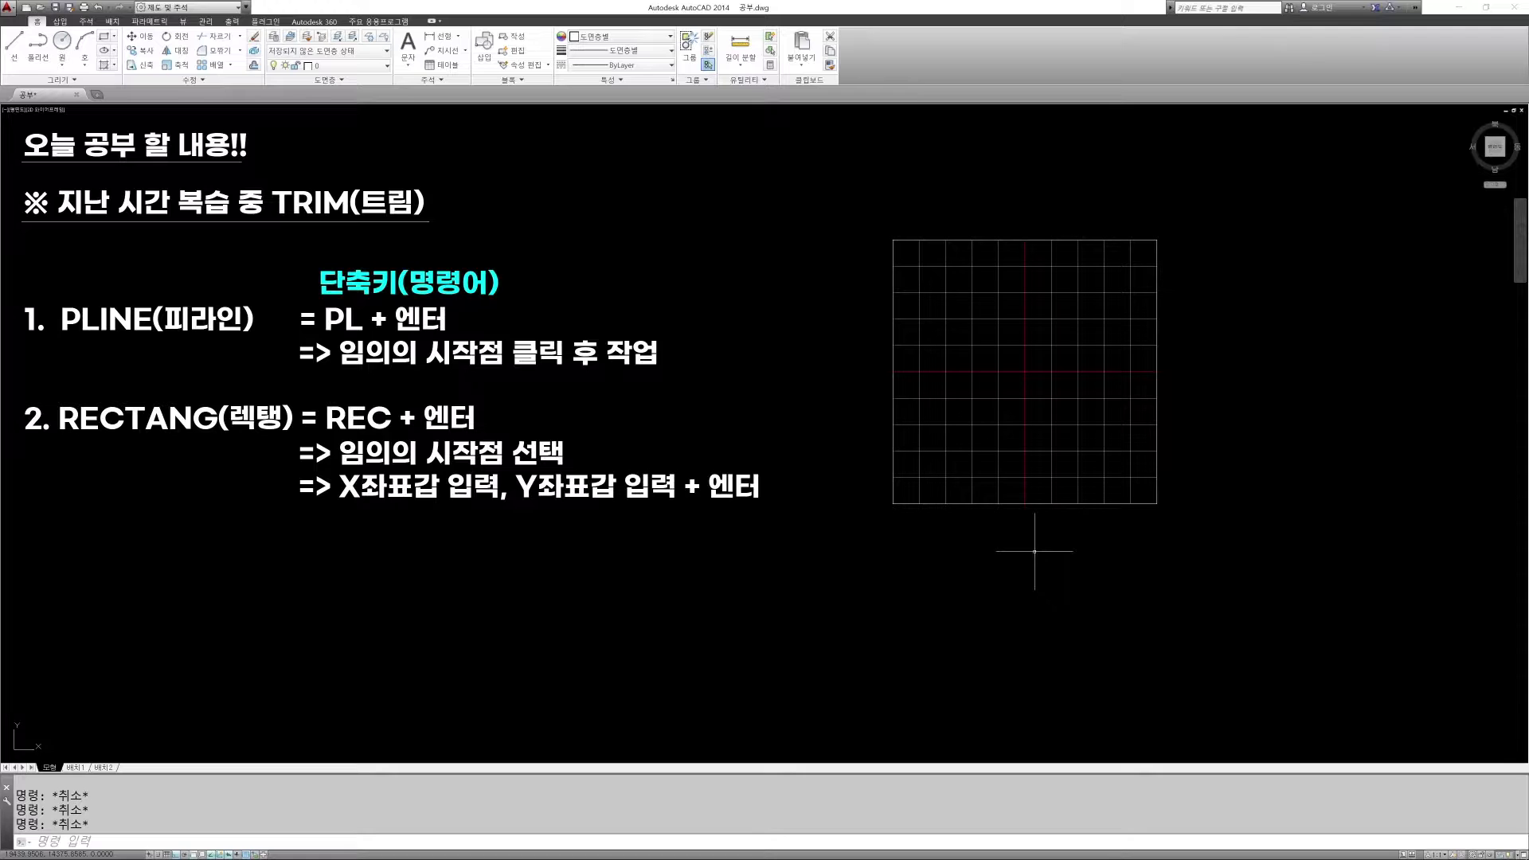
Trim three horizontal grid lines back to the red vertical centre line, using only that line as the cutting edge
{"action": "key", "text": "Return"}
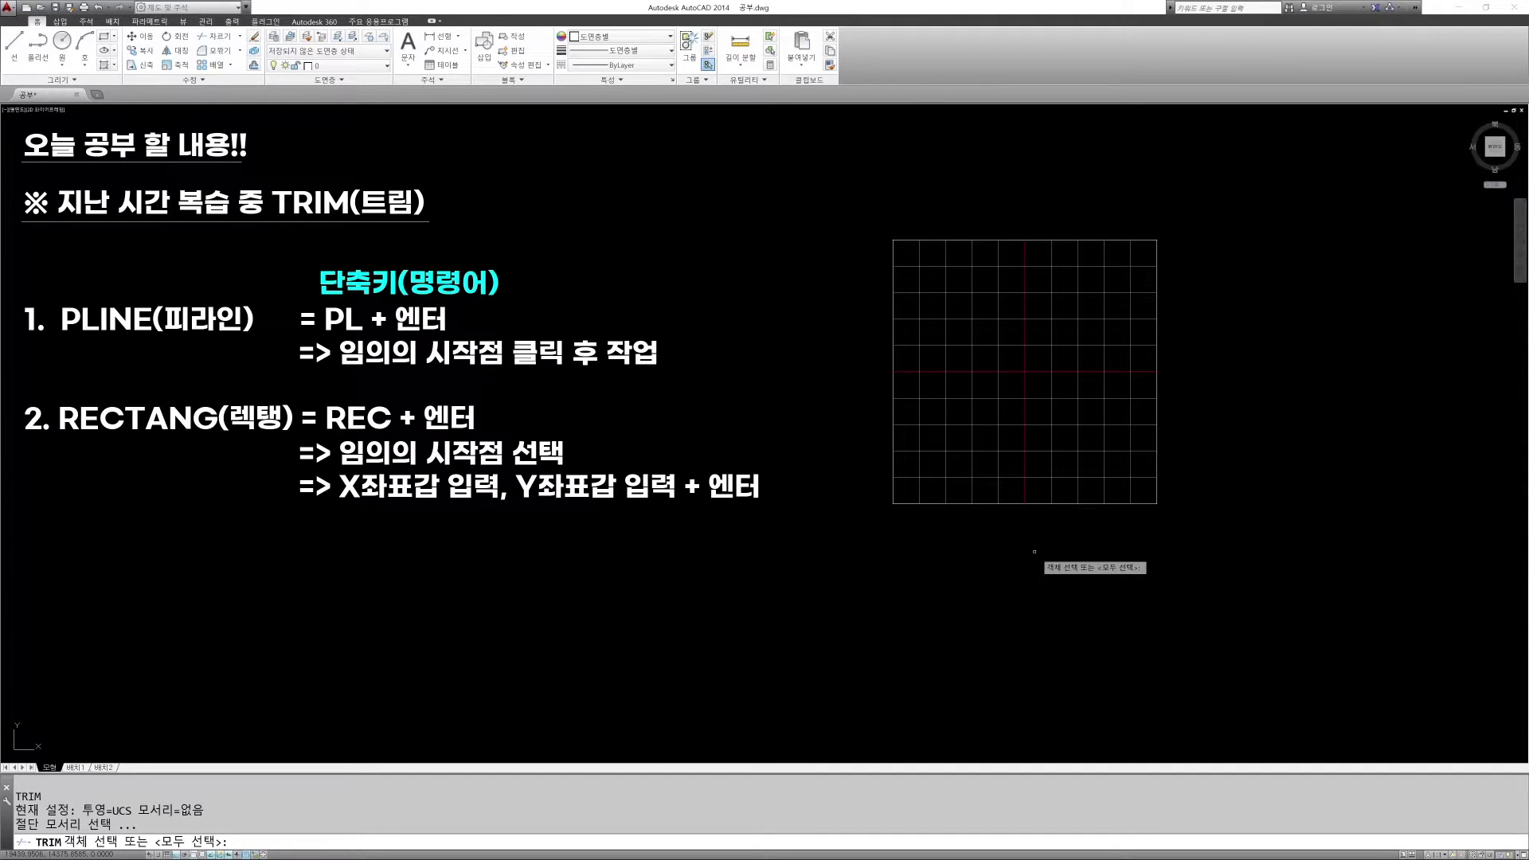
{"action": "left_click", "coordinate": [1025, 435]}
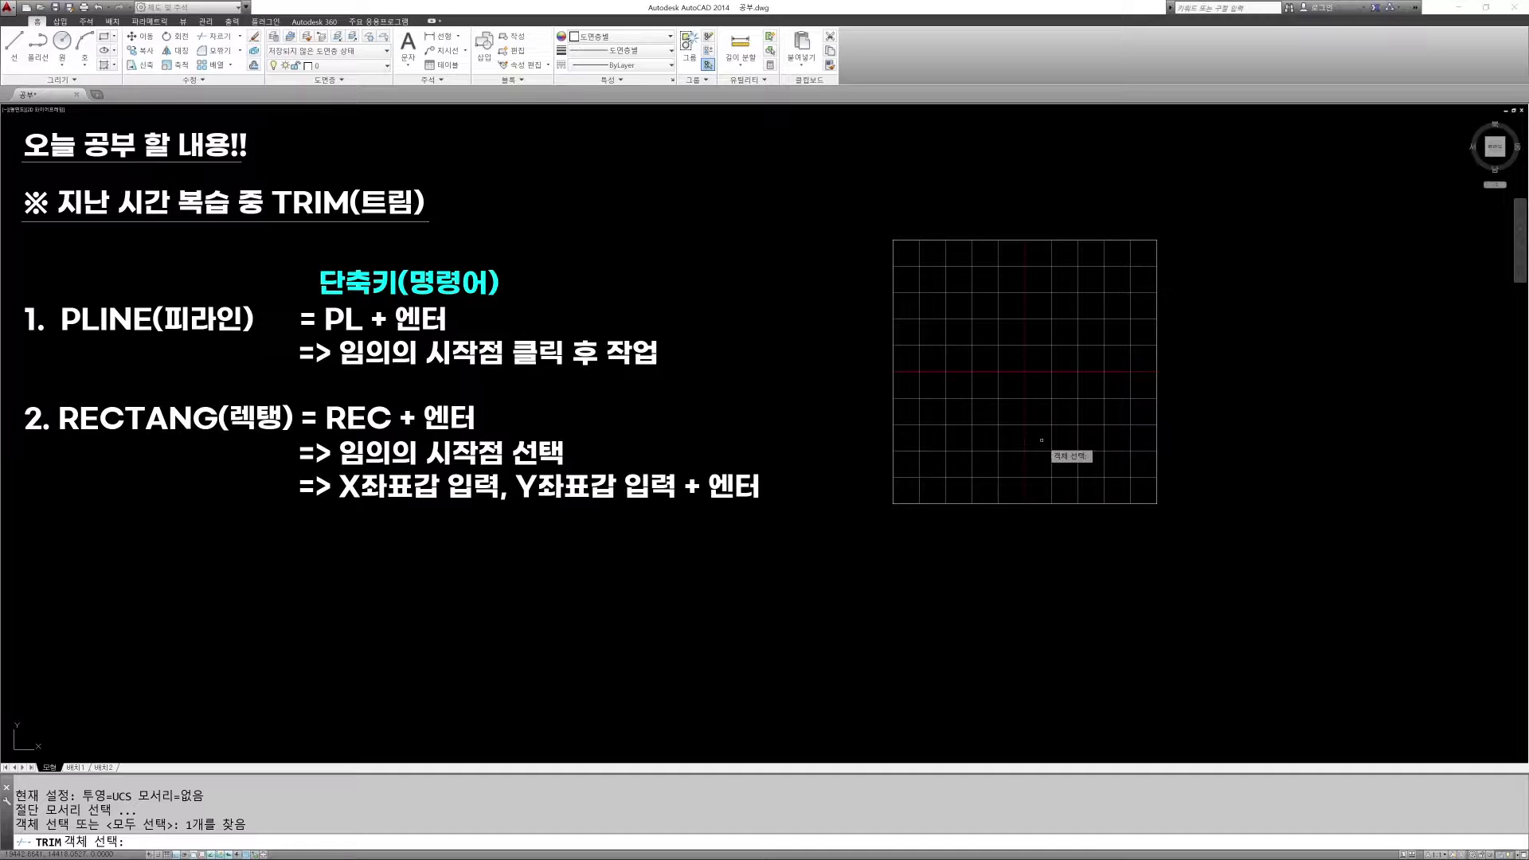
{"action": "key", "text": "Return"}
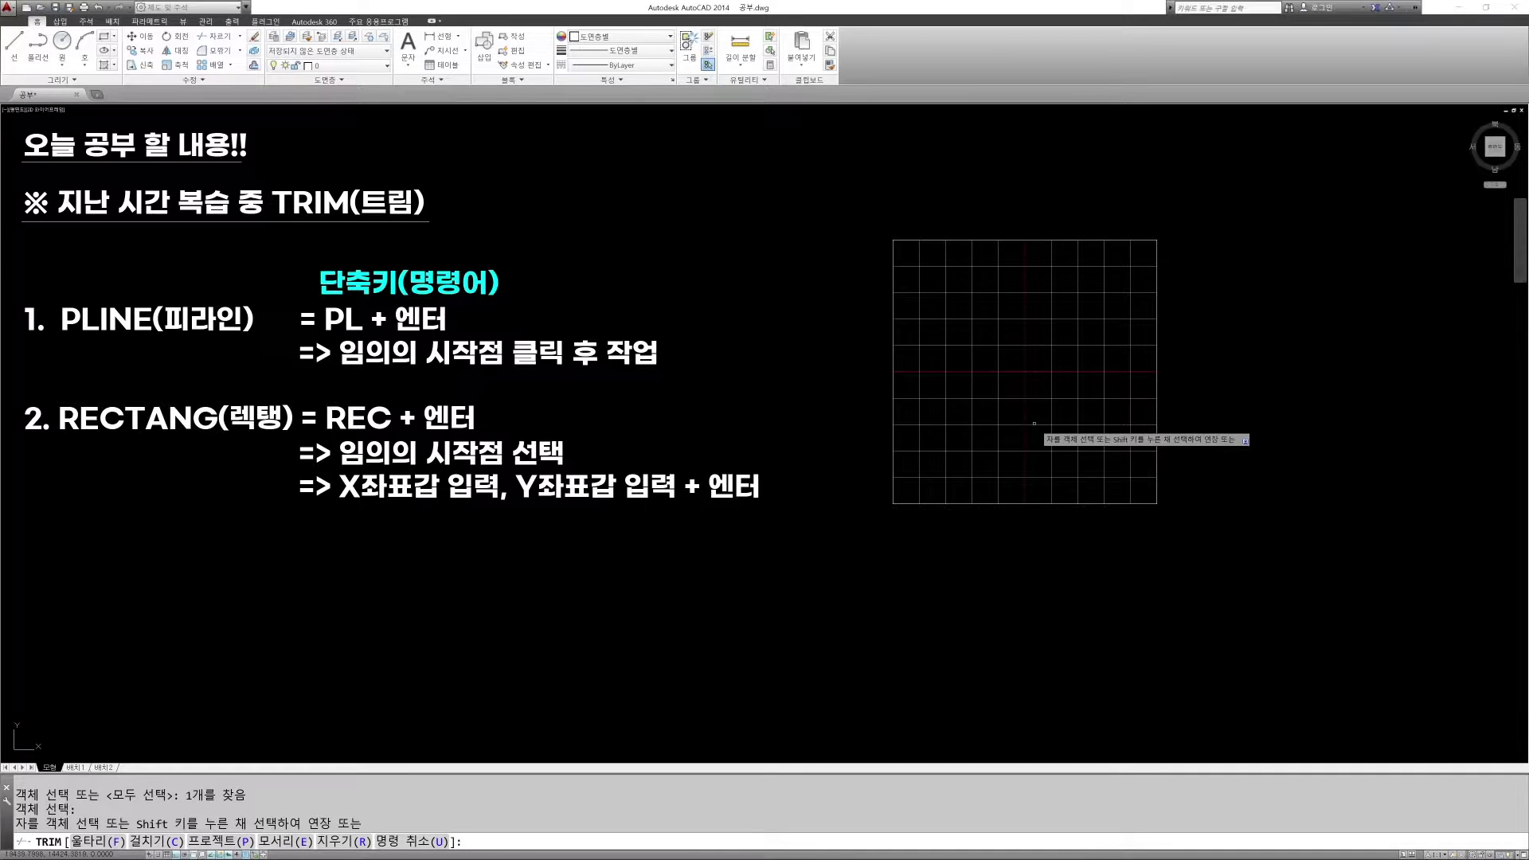
{"action": "left_click", "coordinate": [1034, 424]}
{"action": "left_click", "coordinate": [1007, 398]}
{"action": "left_click", "coordinate": [1035, 476]}
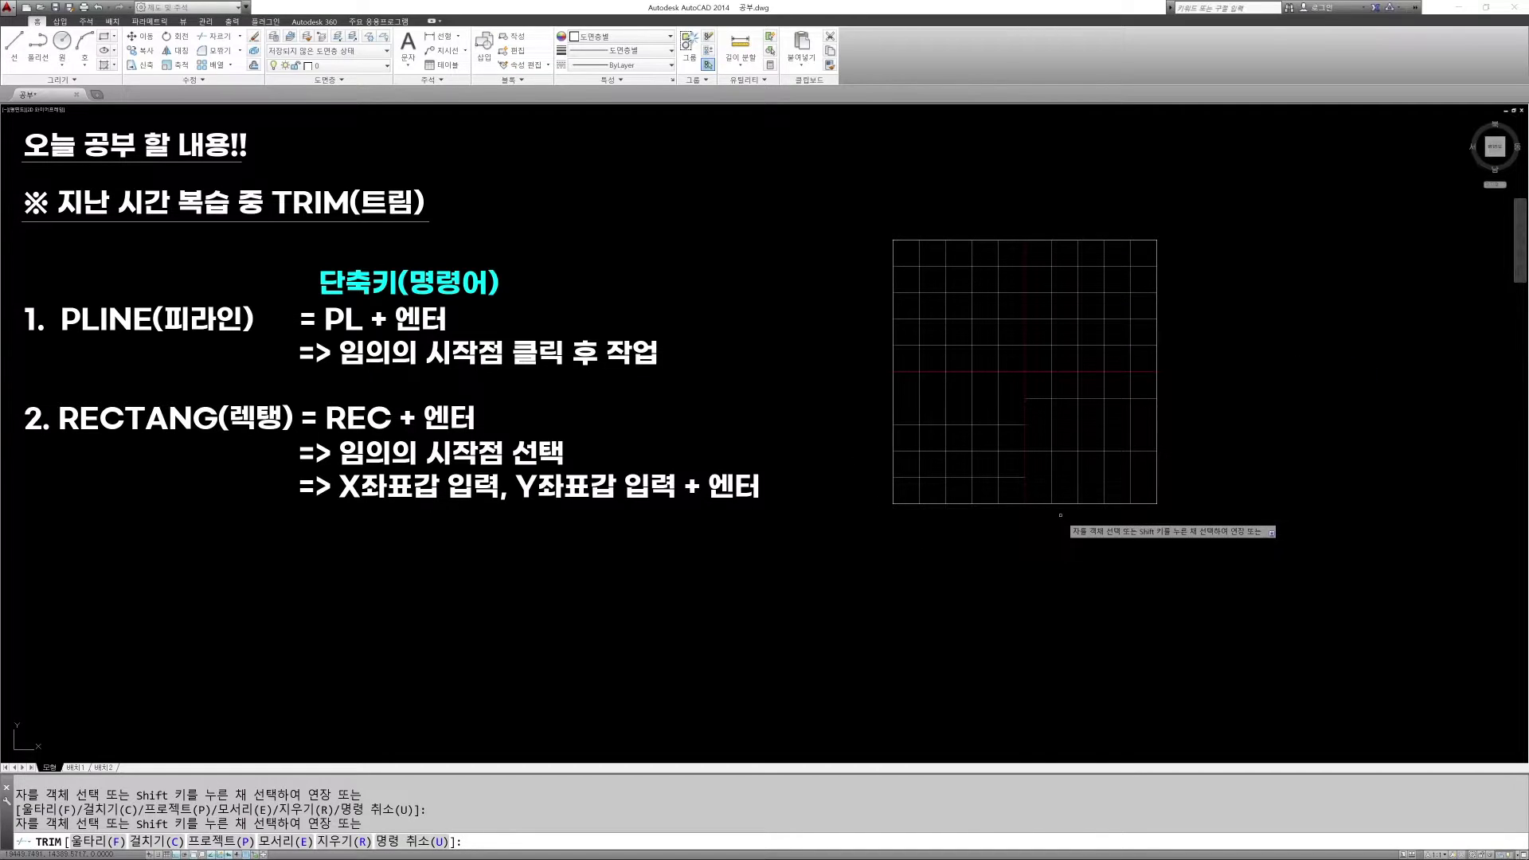
{"action": "key", "text": "Escape"}
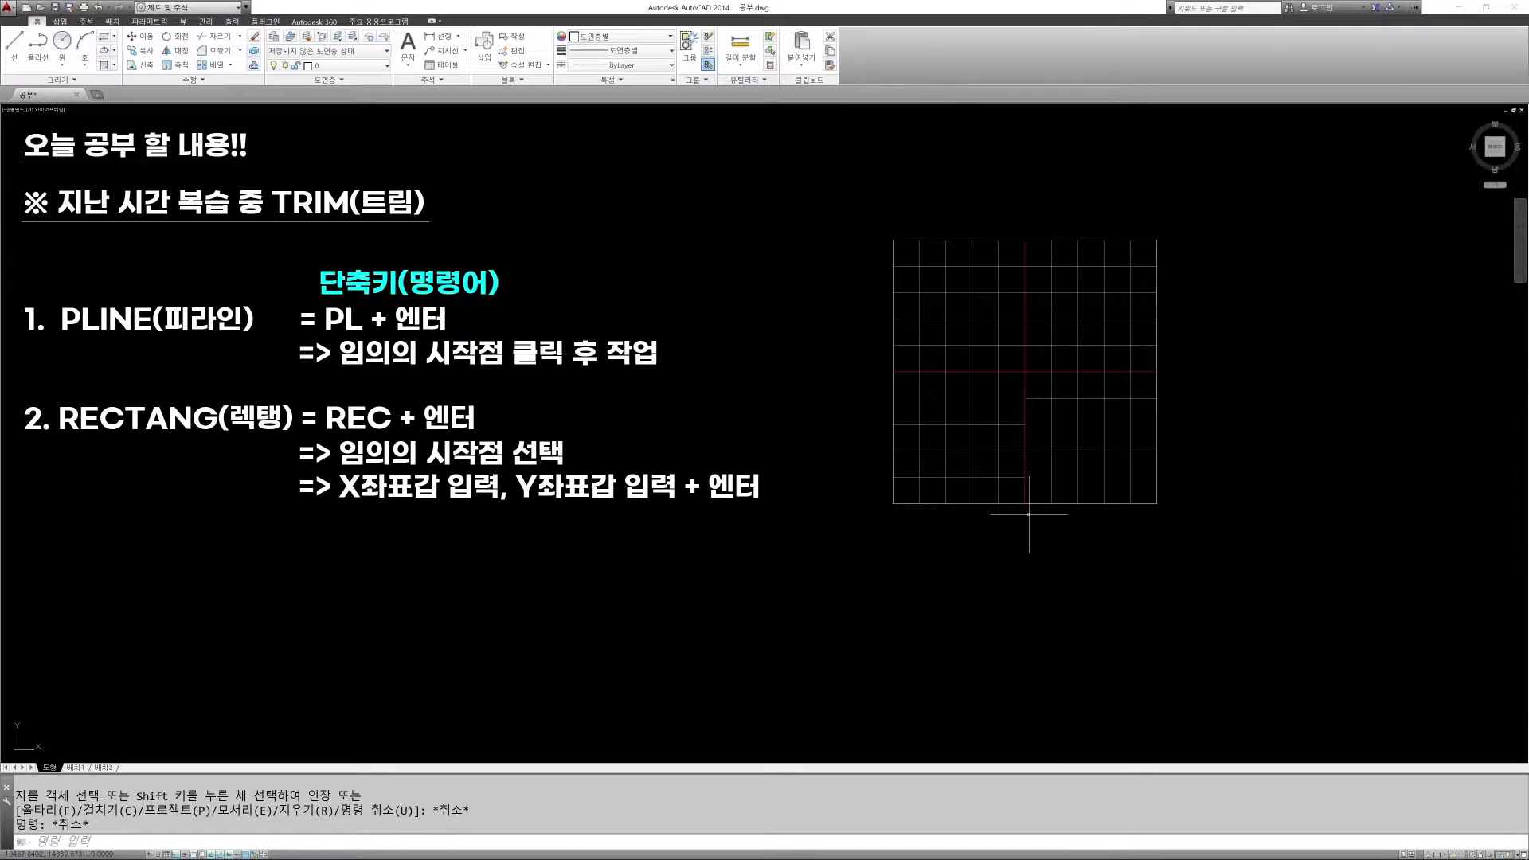
{"action": "key", "text": "Escape"}
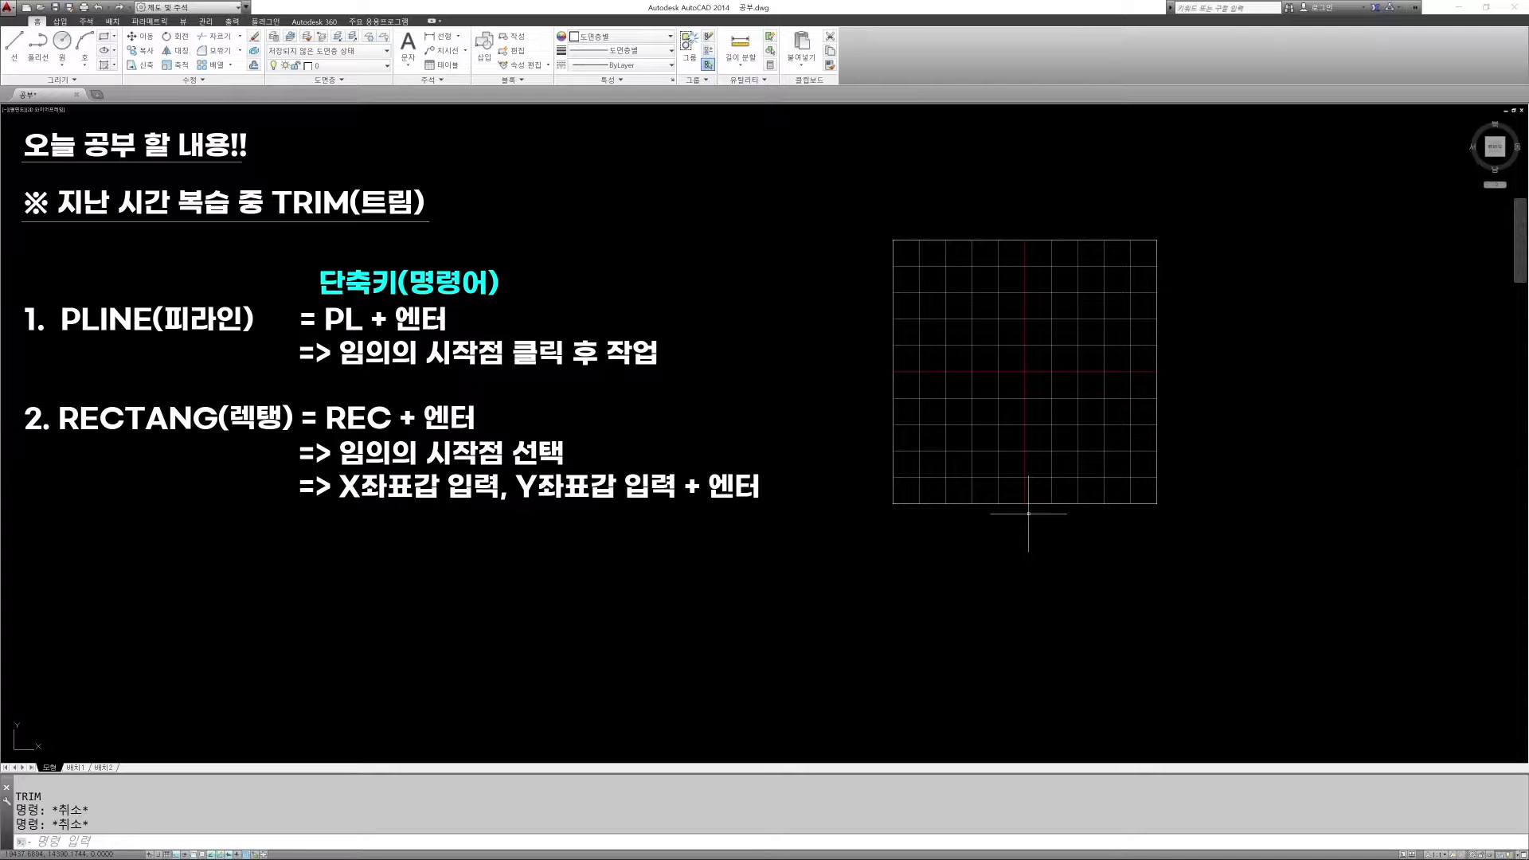
Trim individual horizontal segments around the grid's middle with all objects as cutting edges
{"action": "type", "text": "TR"}
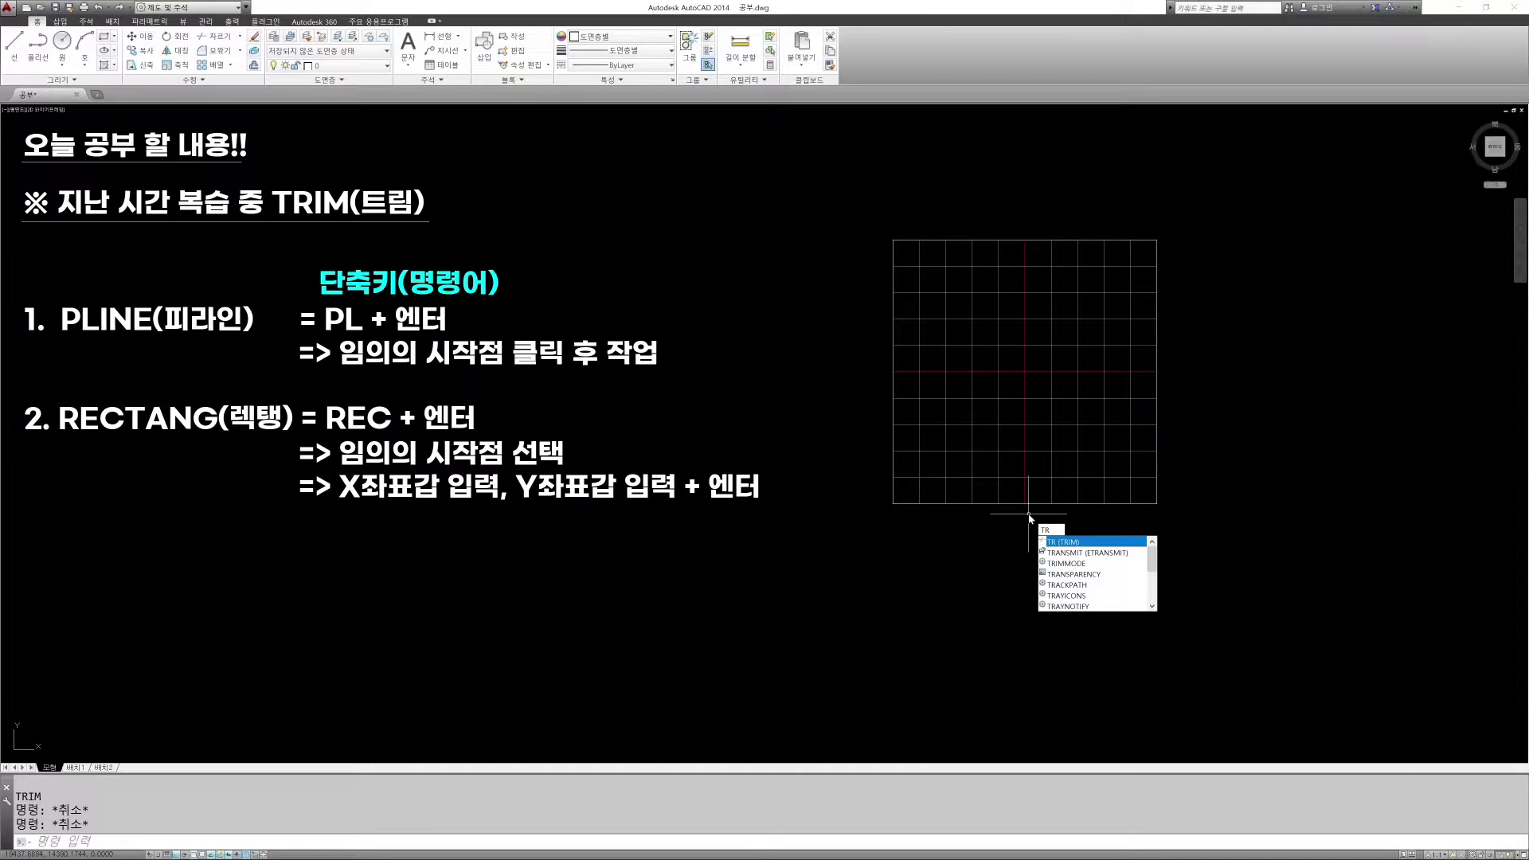
{"action": "key", "text": "Return"}
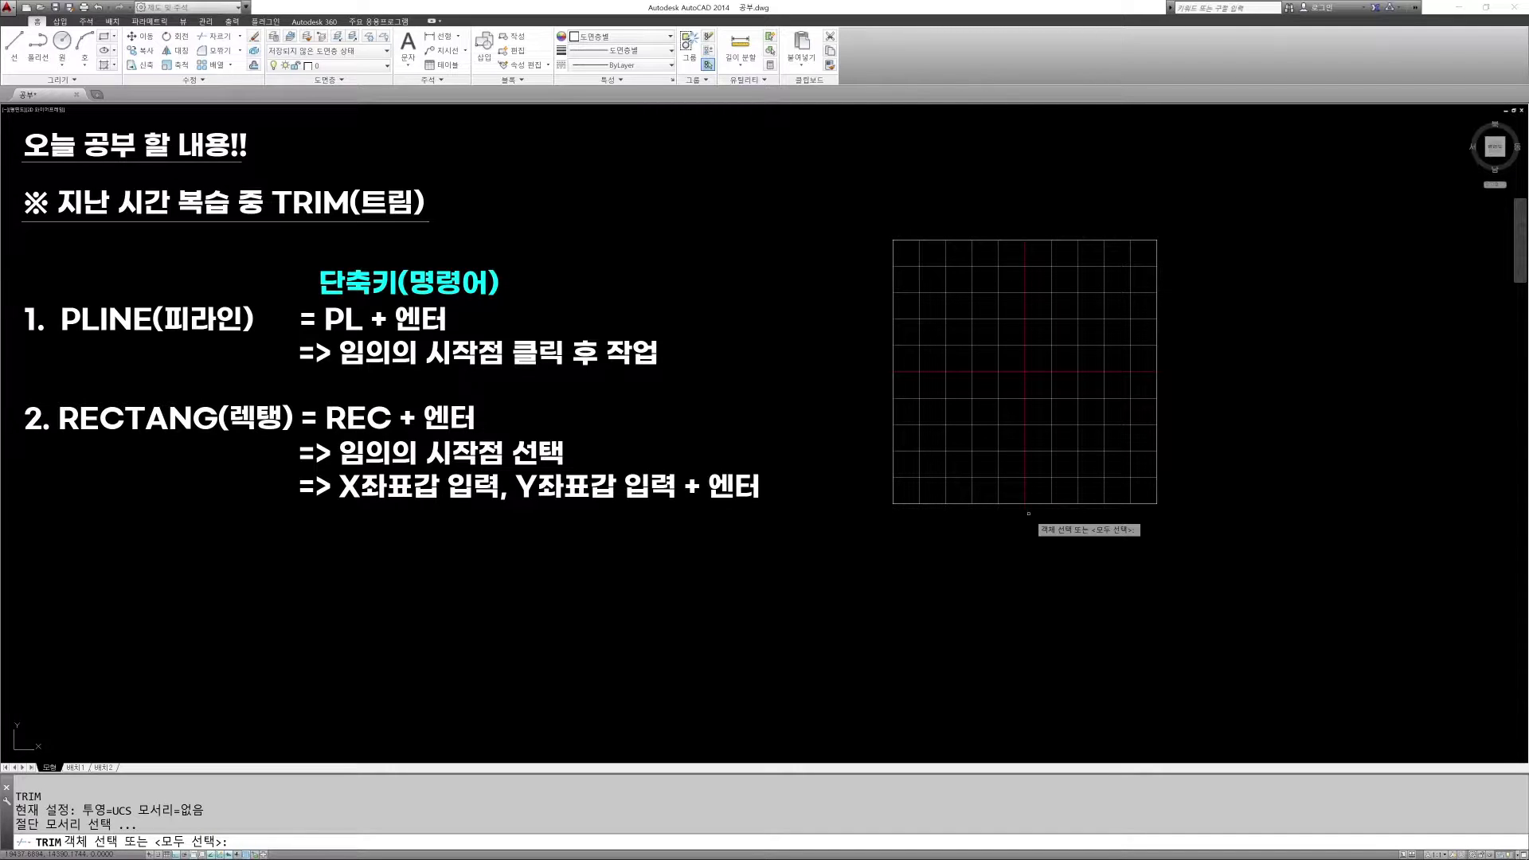
{"action": "key", "text": "Return"}
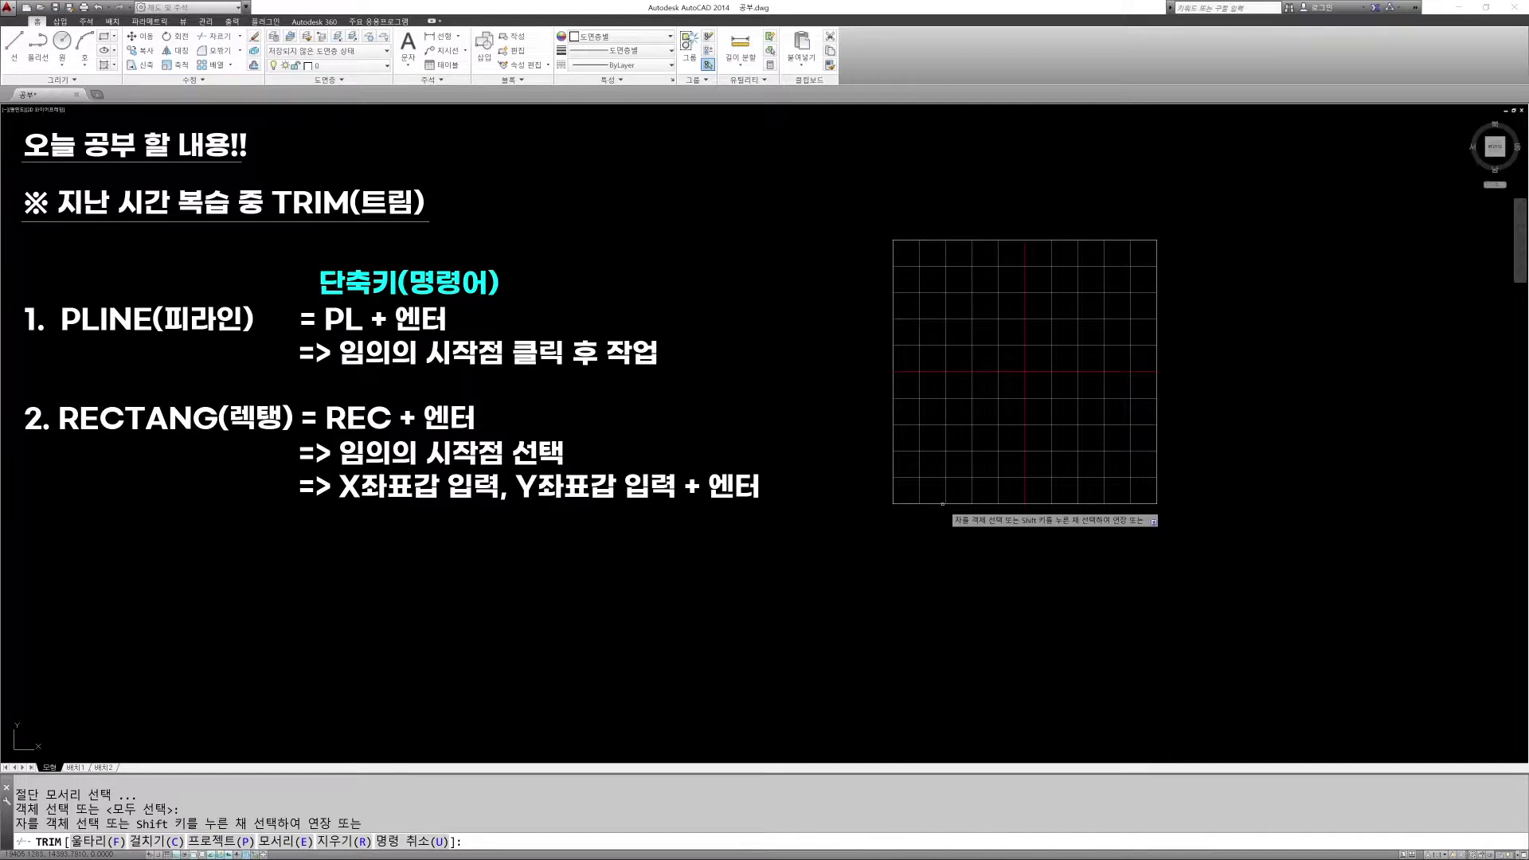
{"action": "left_click", "coordinate": [1065, 424]}
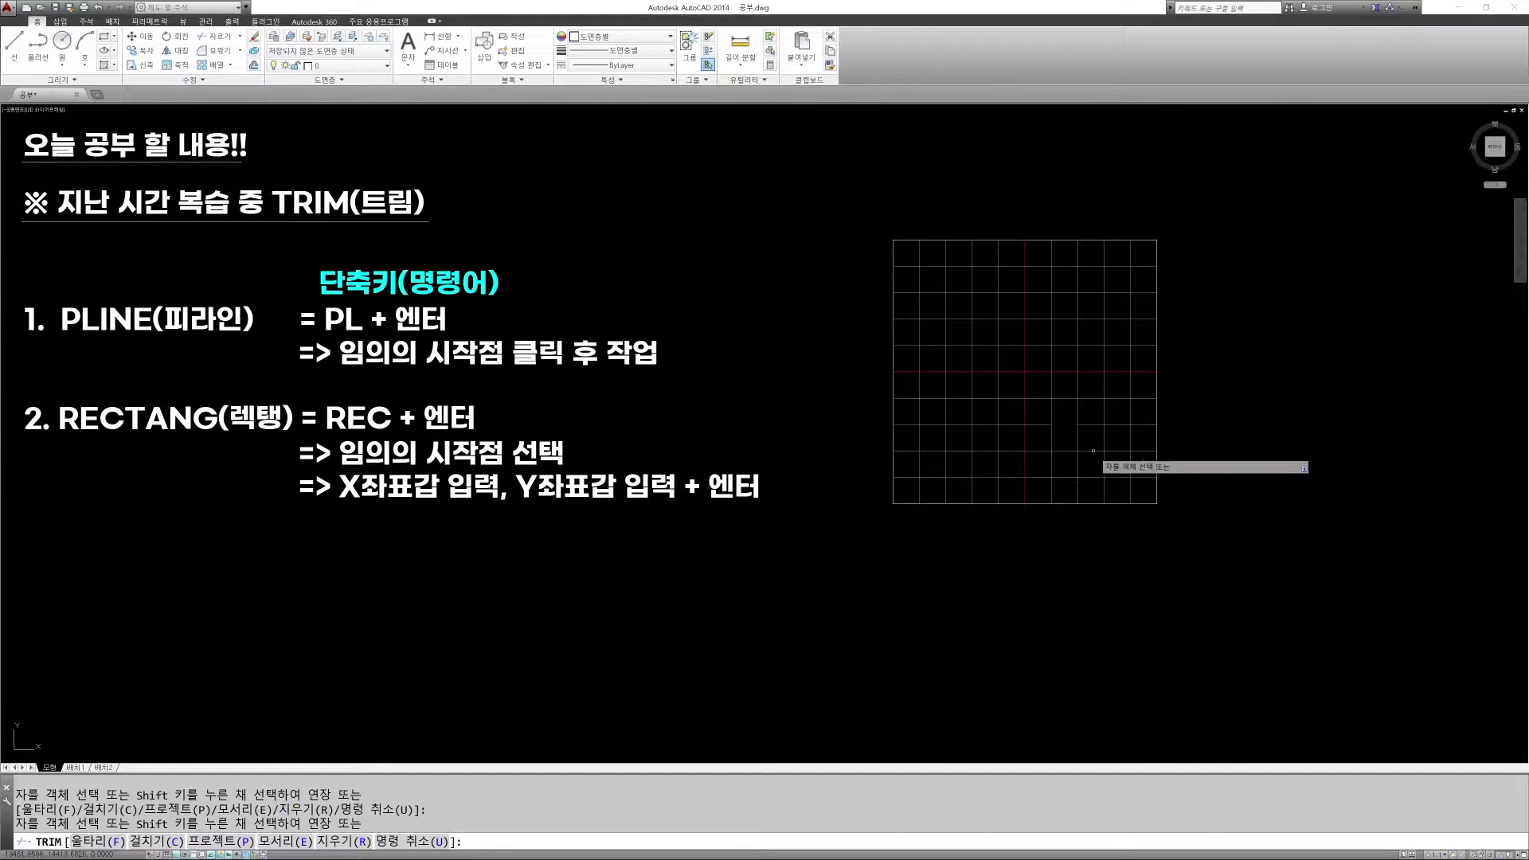
{"action": "left_click", "coordinate": [1089, 372]}
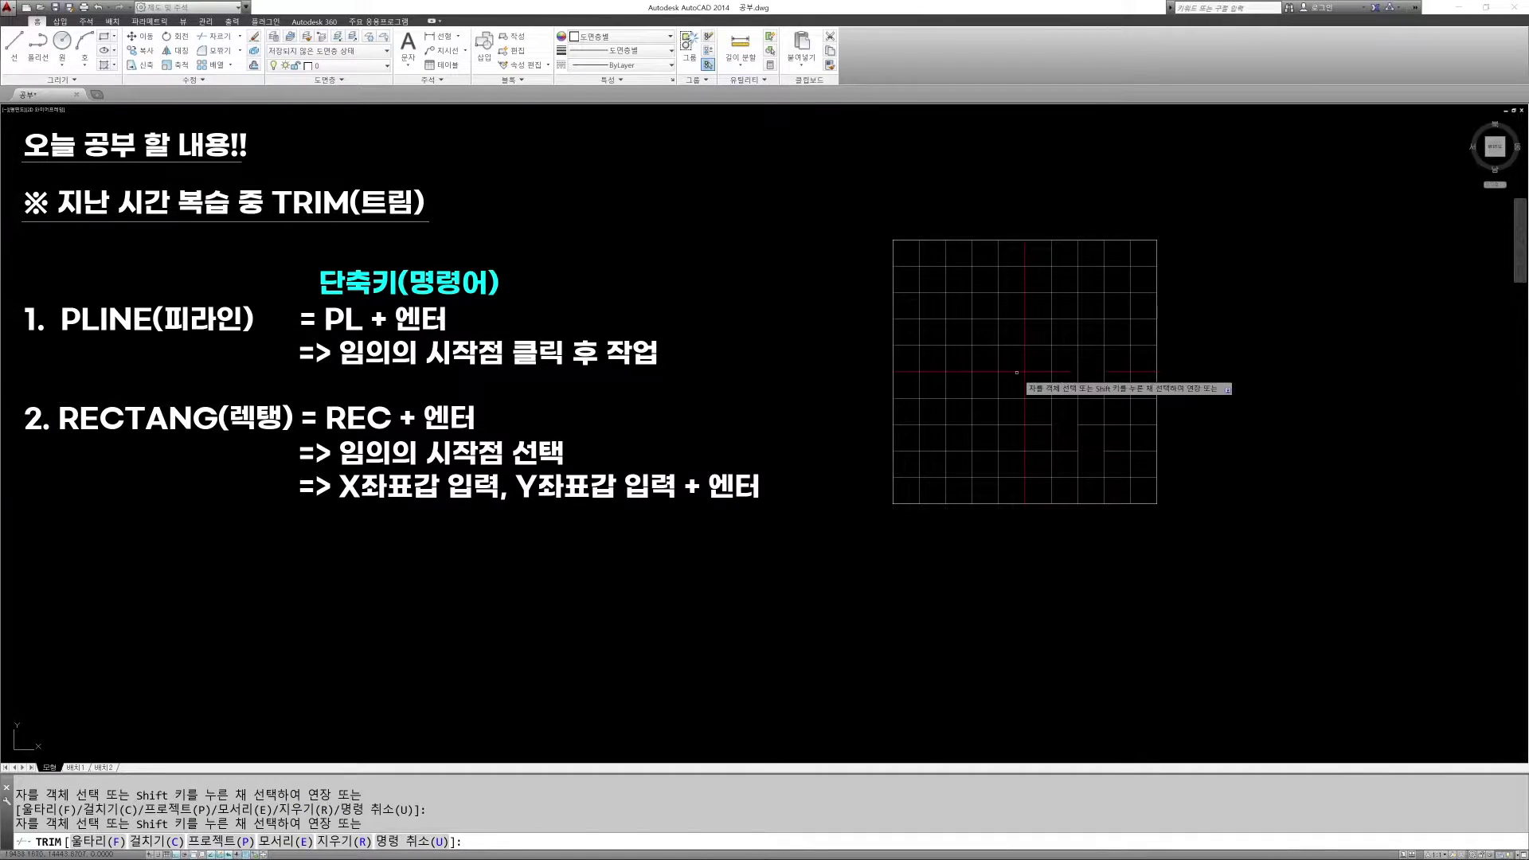
{"action": "left_click", "coordinate": [980, 342]}
{"action": "left_click", "coordinate": [978, 351]}
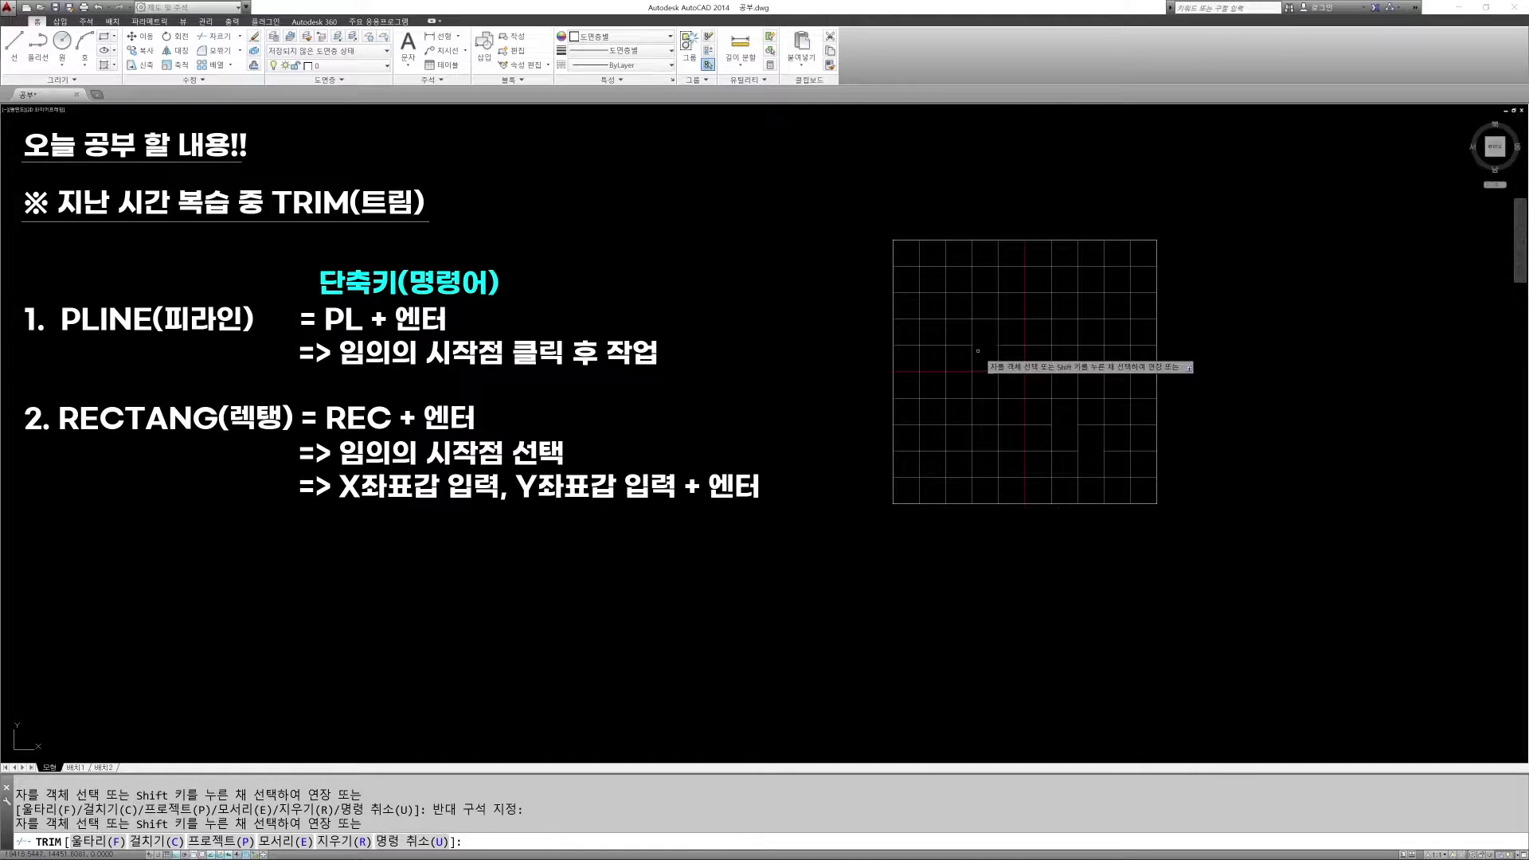
Trim all inner line ends out of the grid's leftmost column and bottom row with crossing selections, and finish the Trim command
{"action": "left_click", "coordinate": [913, 492]}
{"action": "left_click", "coordinate": [908, 259]}
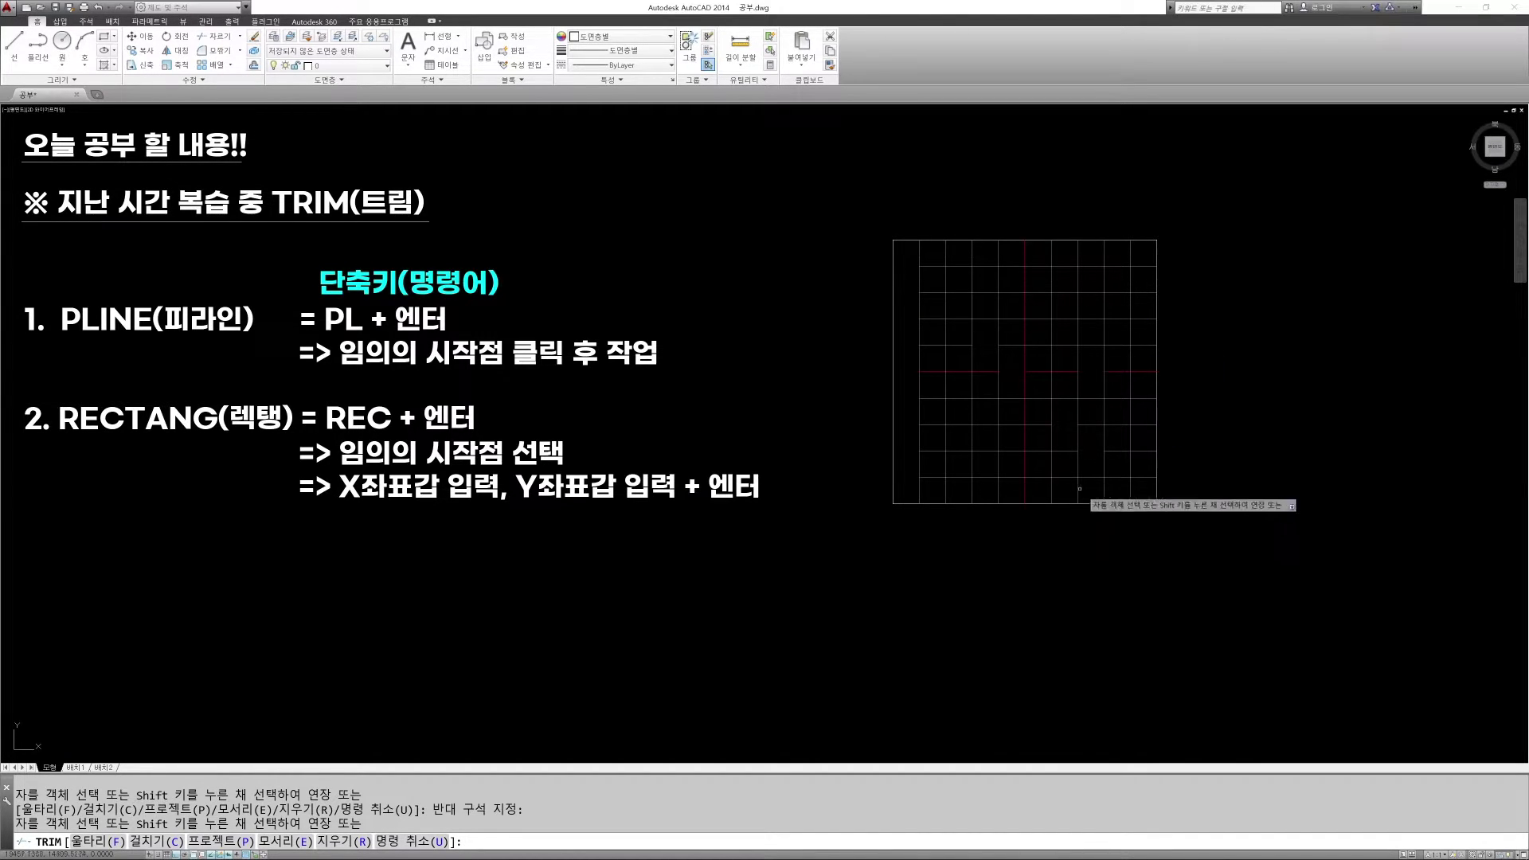
{"action": "left_click", "coordinate": [1146, 489]}
{"action": "left_click", "coordinate": [922, 498]}
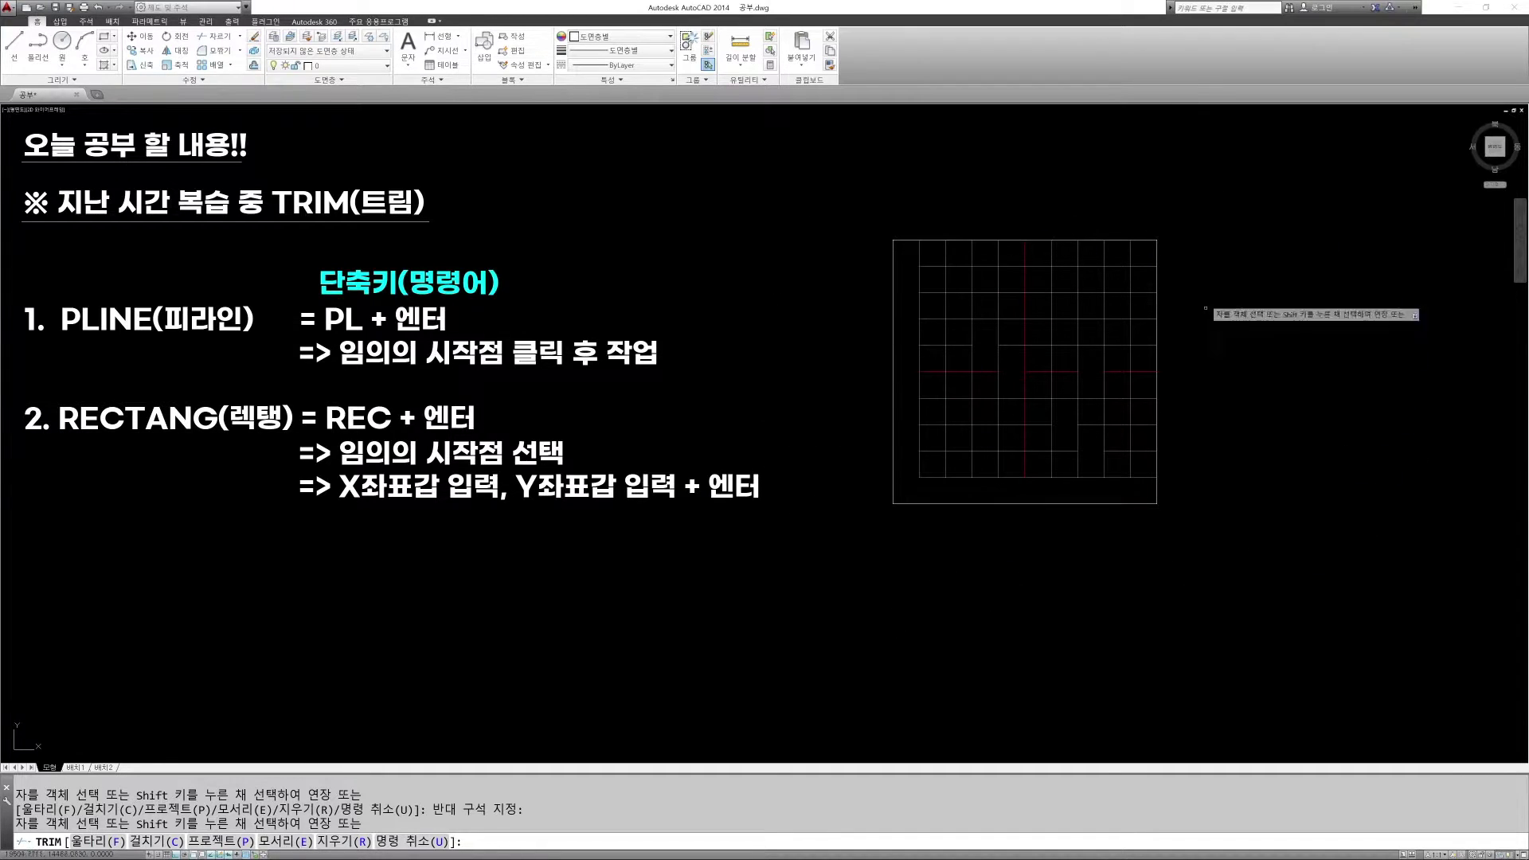
{"action": "key", "text": "Escape"}
{"action": "key", "text": "Escape"}
{"action": "key", "text": "Escape"}
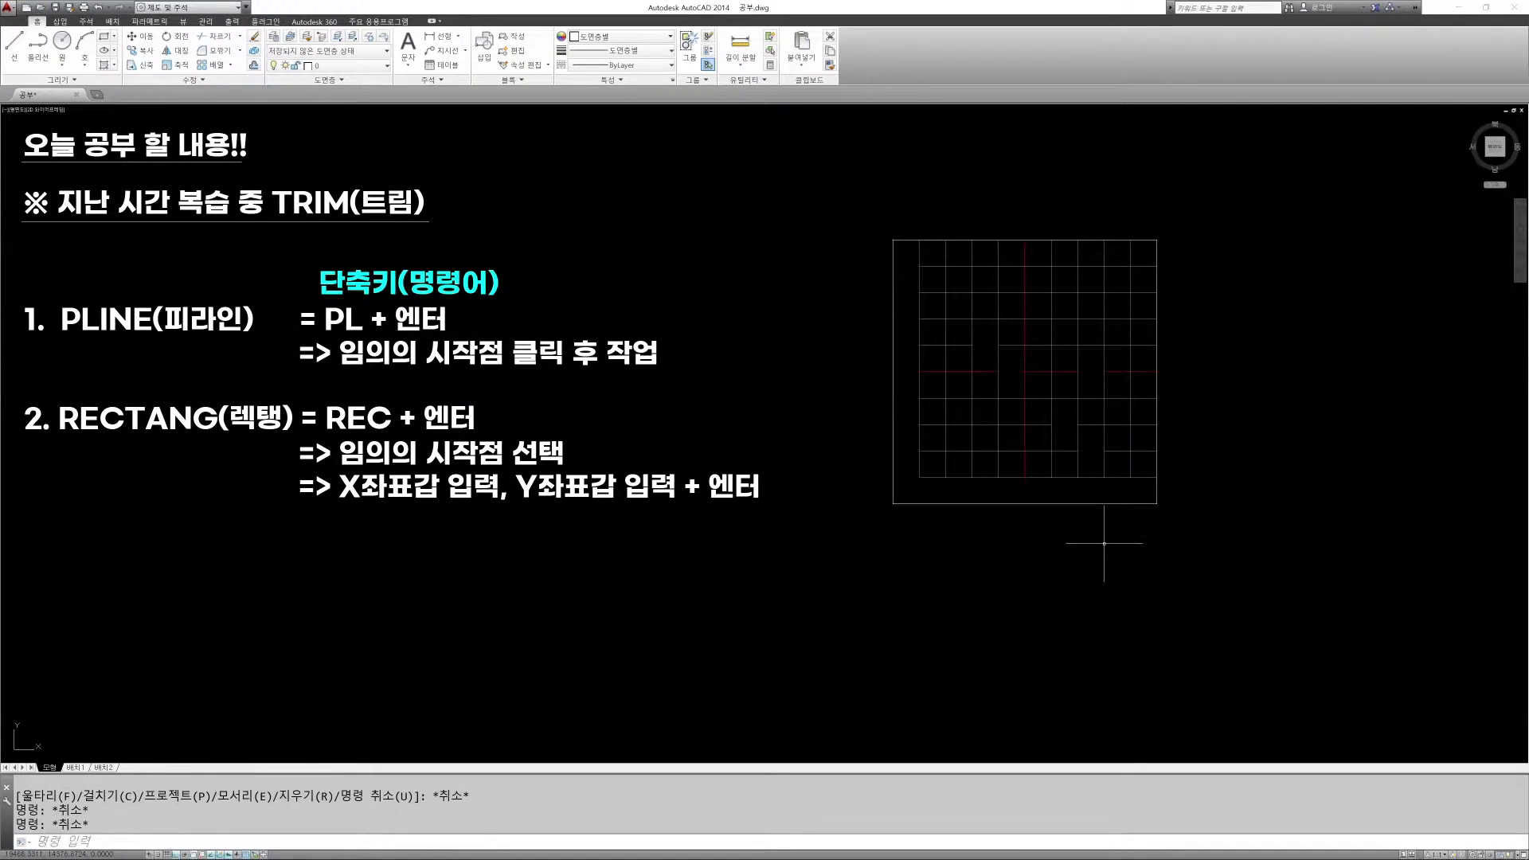
Undo the whole Trim operation on the grid
{"action": "key", "text": "ctrl+z"}
{"action": "key", "text": "Escape"}
{"action": "key", "text": "Escape"}
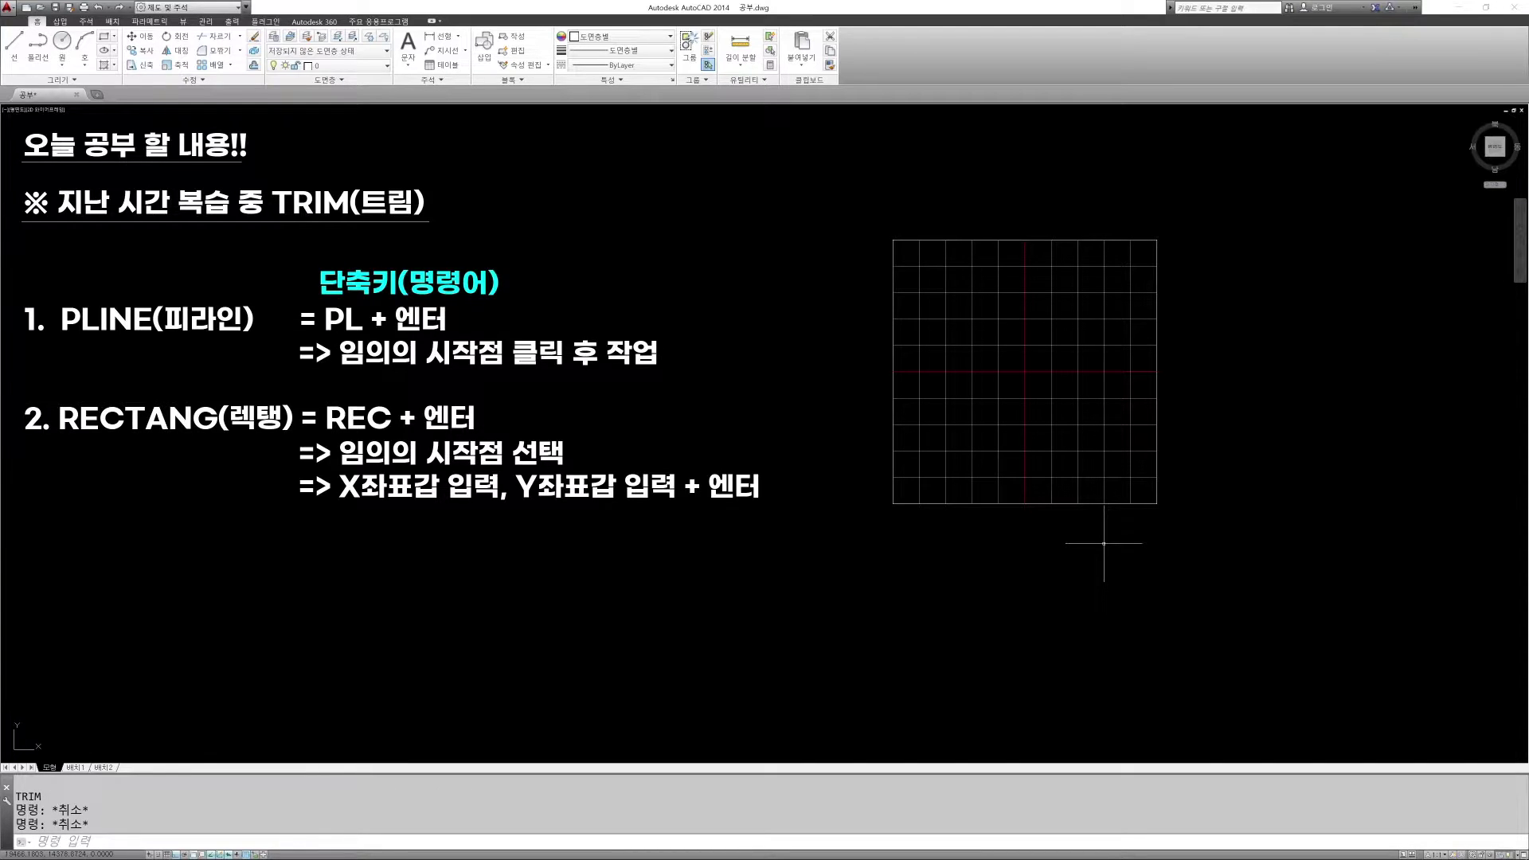
{"action": "type", "text": "r"}
{"action": "key", "text": "Return"}
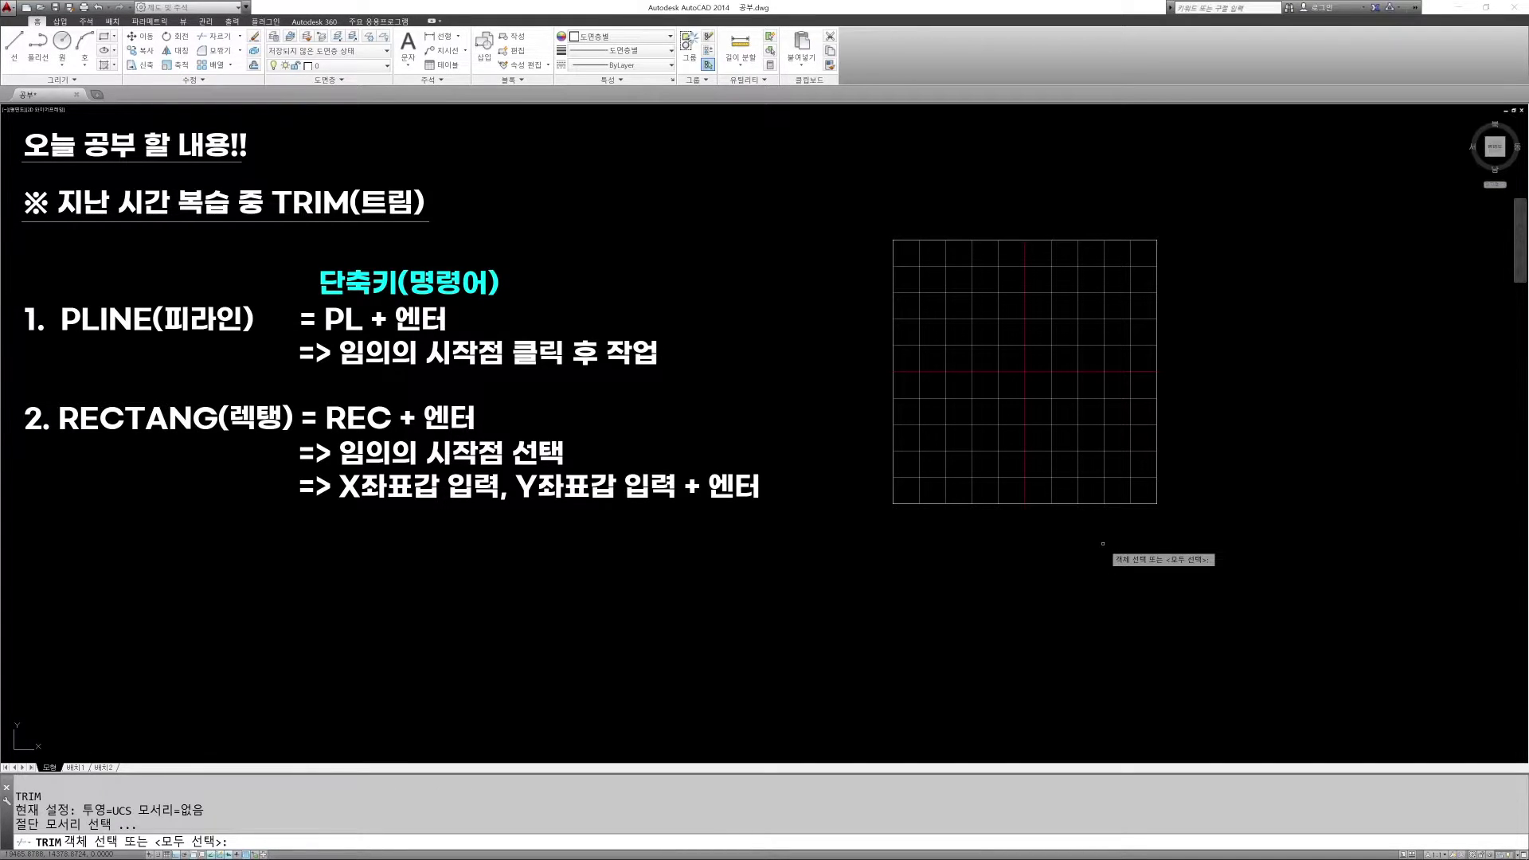
{"action": "key", "text": "Return"}
{"action": "key", "text": "Escape"}
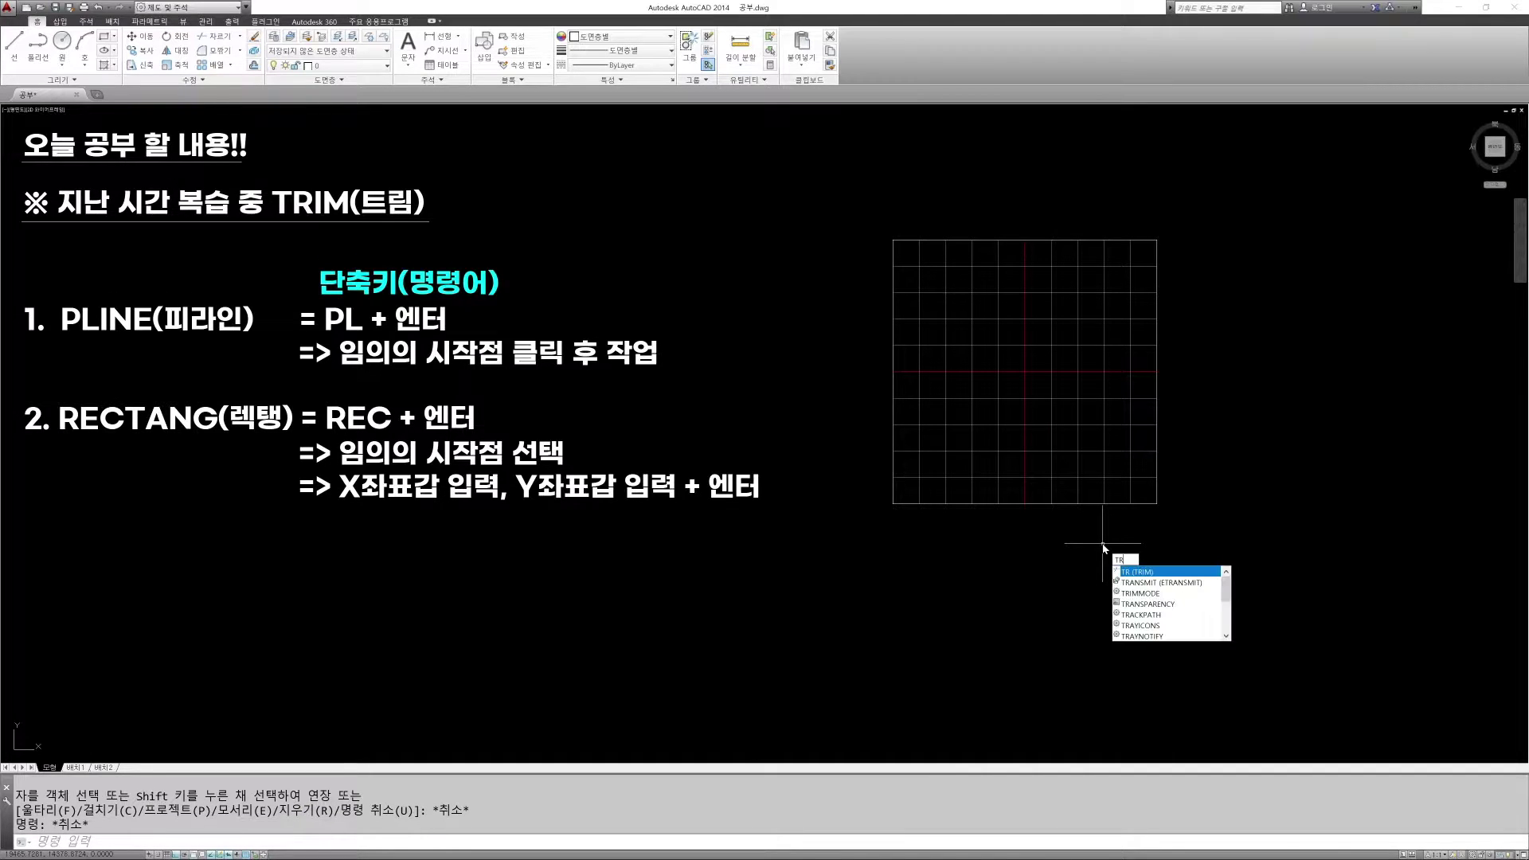
Trim segments in the grid's right part with the window-selected whole grid as cutting edges, and undo that trim
{"action": "key", "text": "Return"}
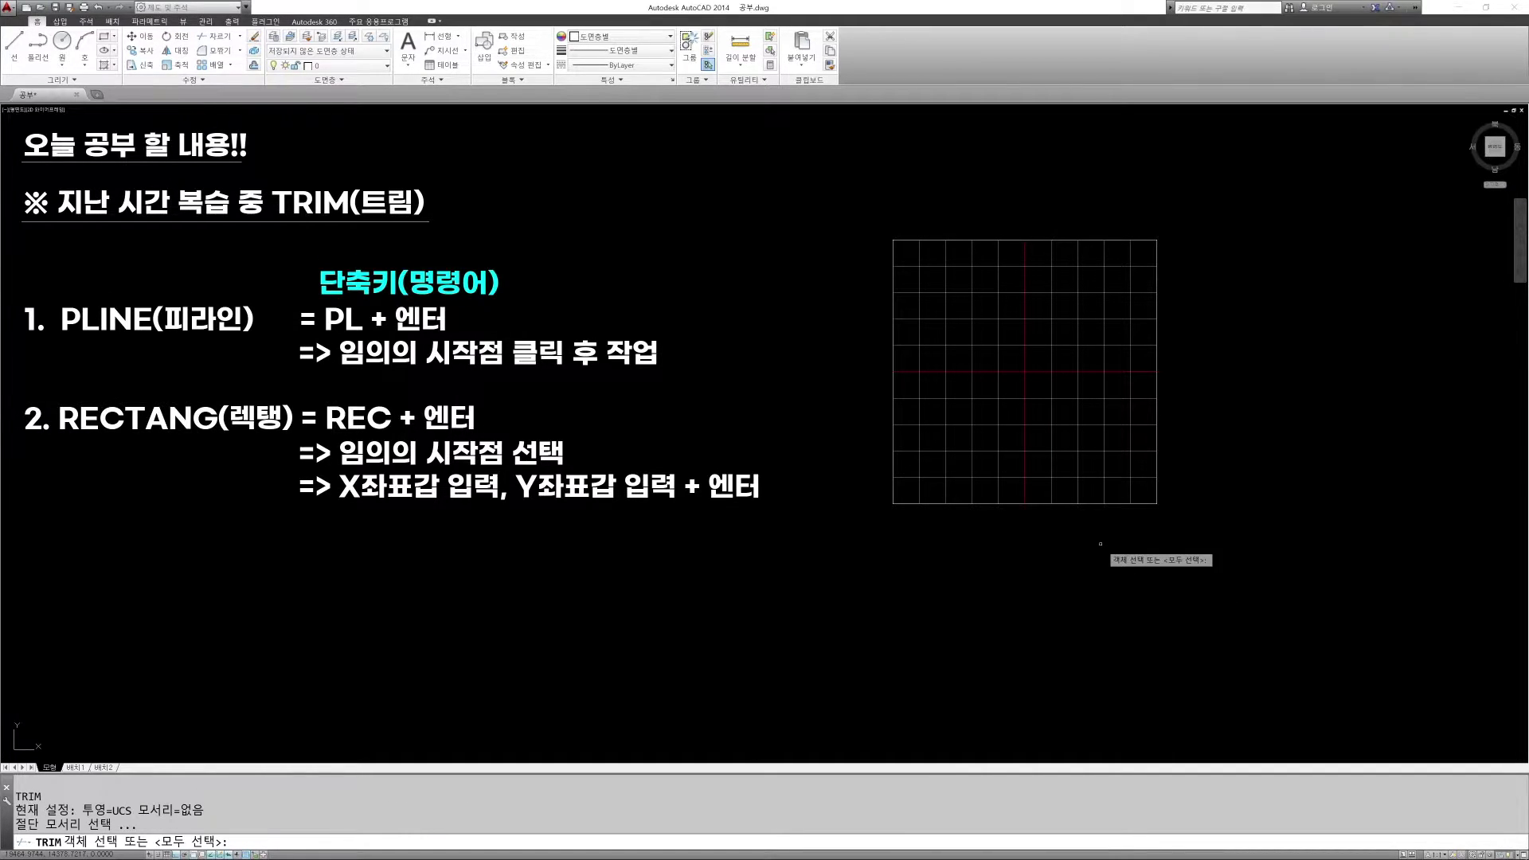
{"action": "left_click", "coordinate": [835, 173]}
{"action": "left_click", "coordinate": [1227, 559]}
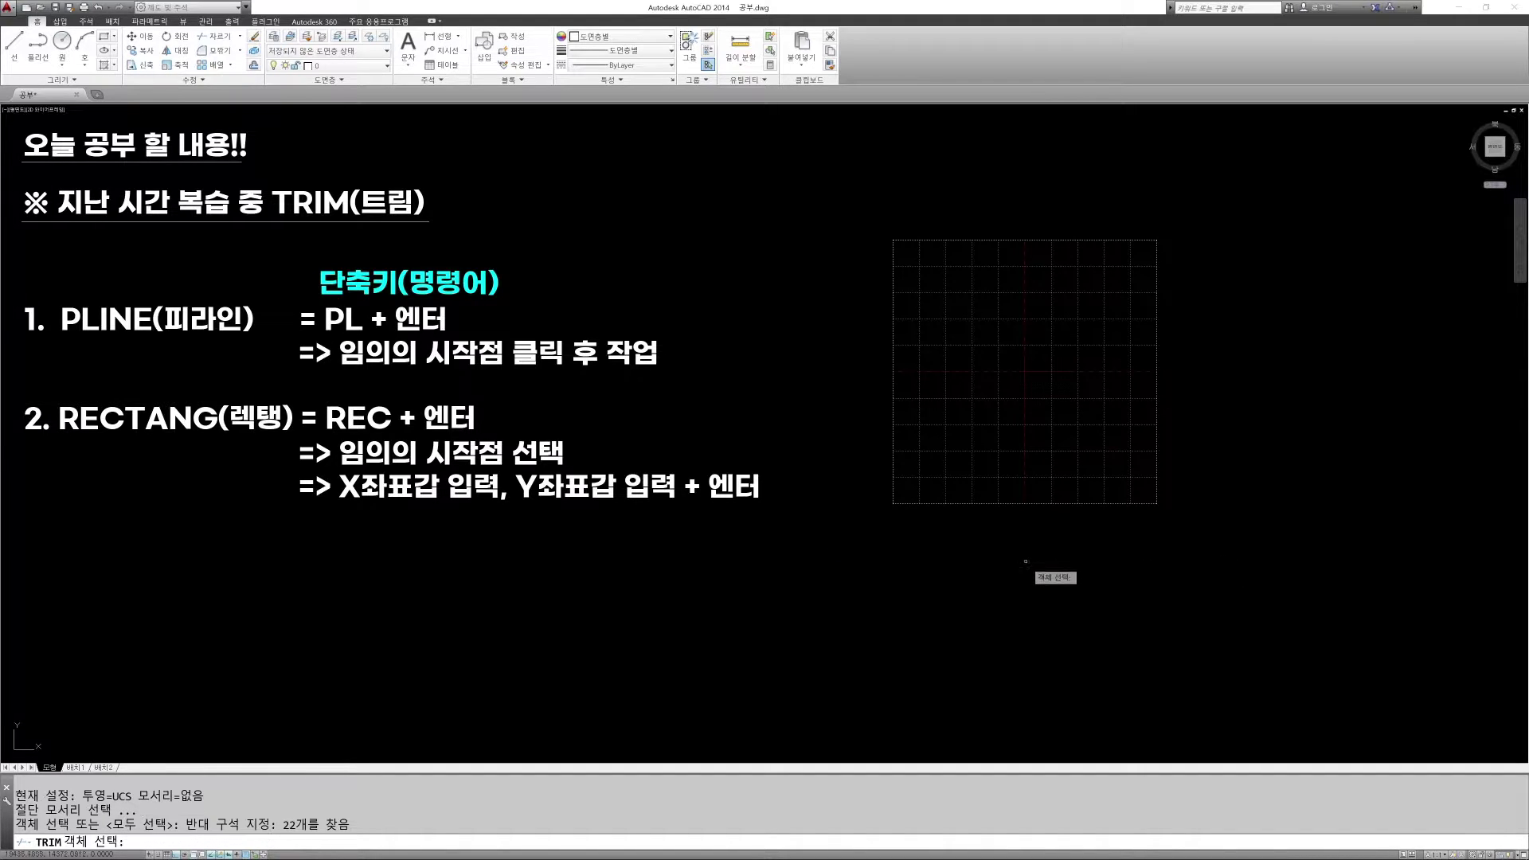
{"action": "key", "text": "Return"}
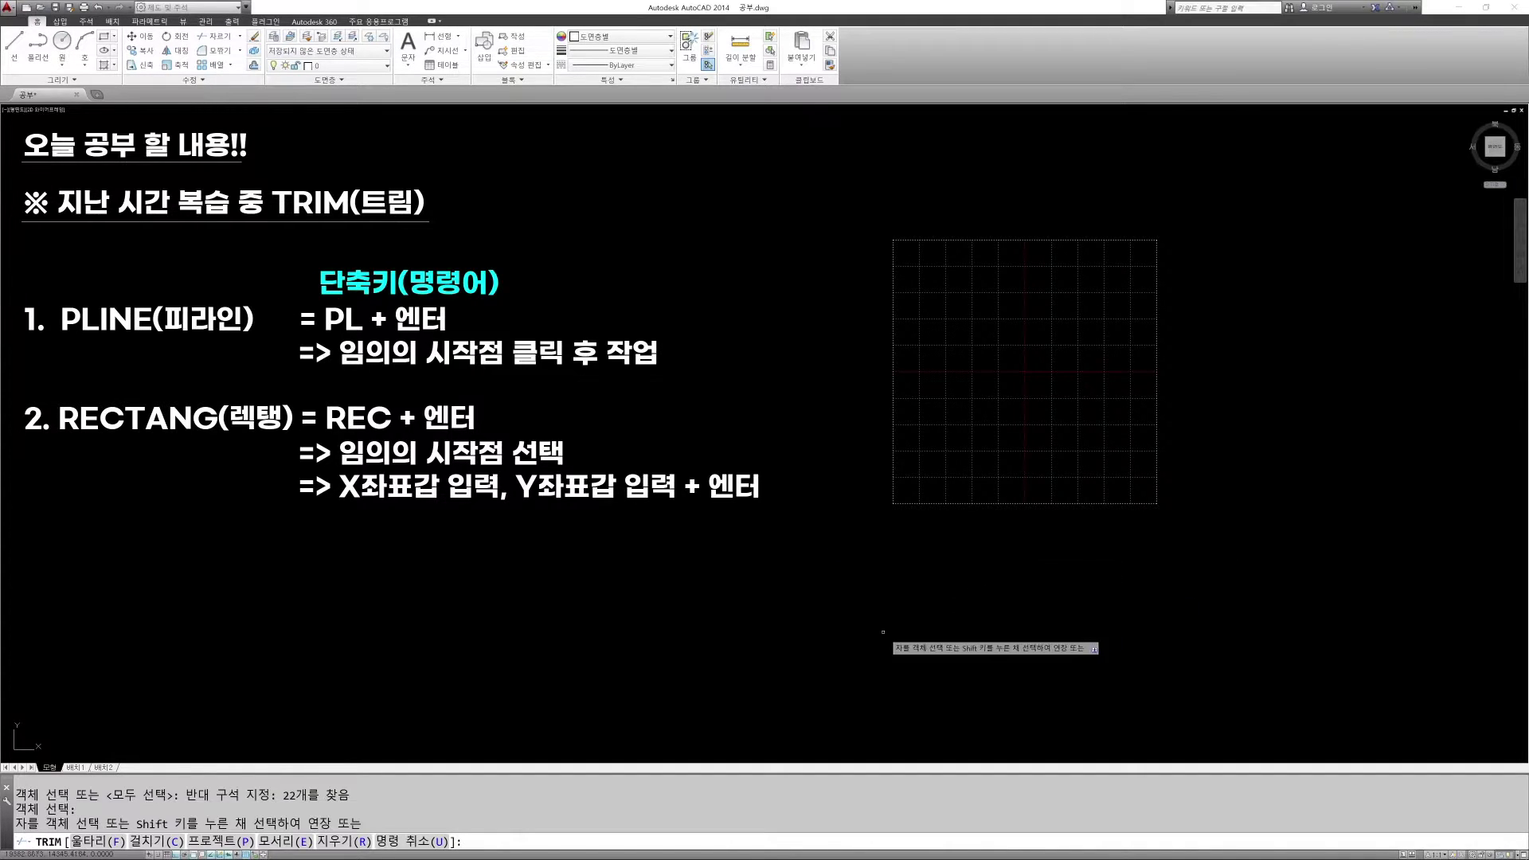
{"action": "left_click", "coordinate": [1149, 516]}
{"action": "left_click", "coordinate": [1139, 499]}
{"action": "left_click", "coordinate": [1142, 470]}
{"action": "left_click", "coordinate": [1142, 444]}
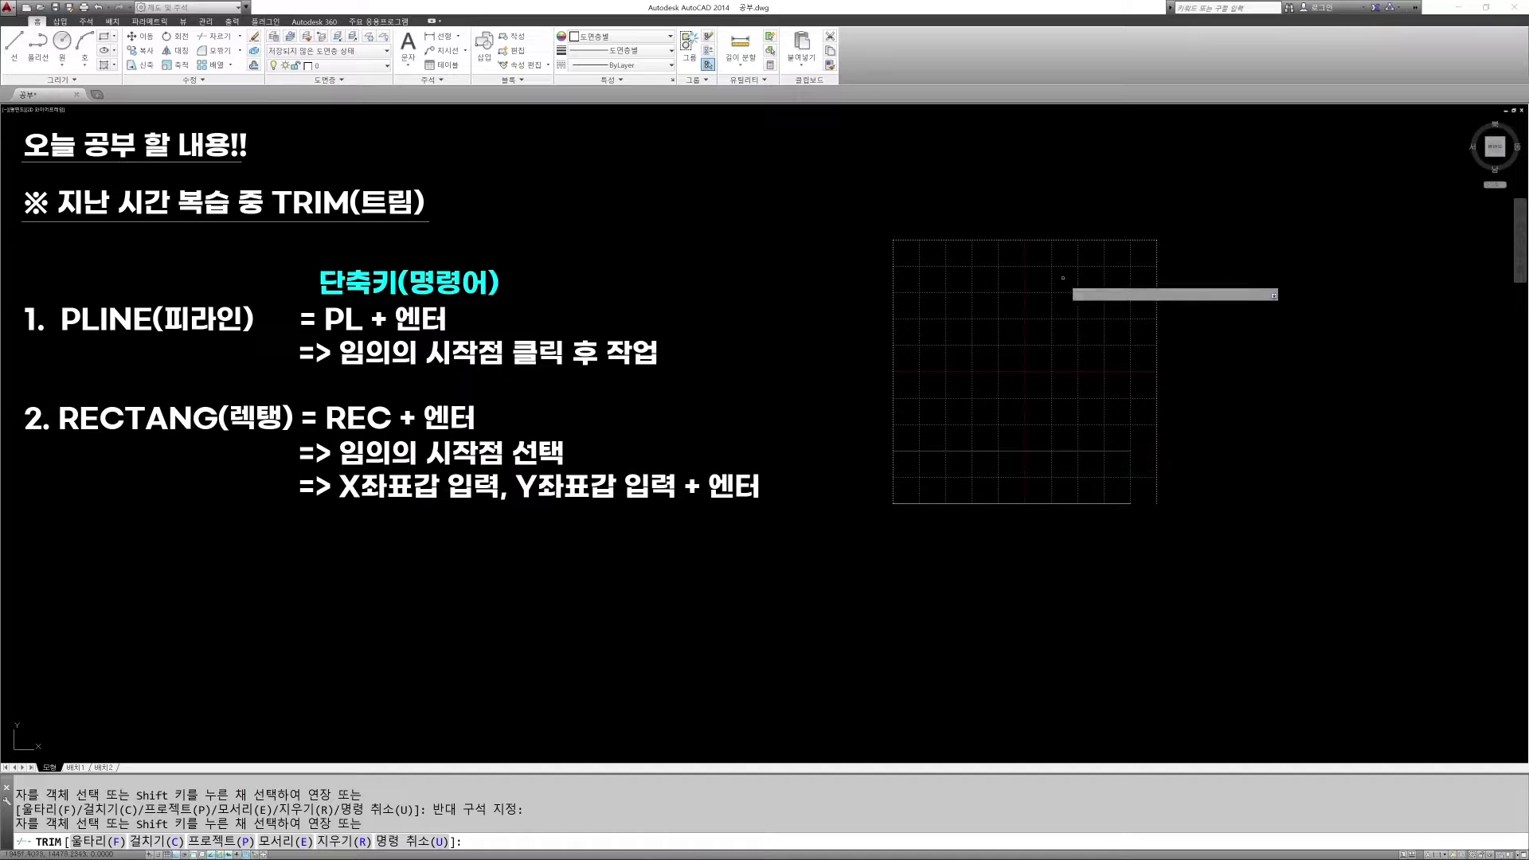
{"action": "key", "text": "Escape"}
{"action": "key", "text": "Escape"}
{"action": "key", "text": "Escape"}
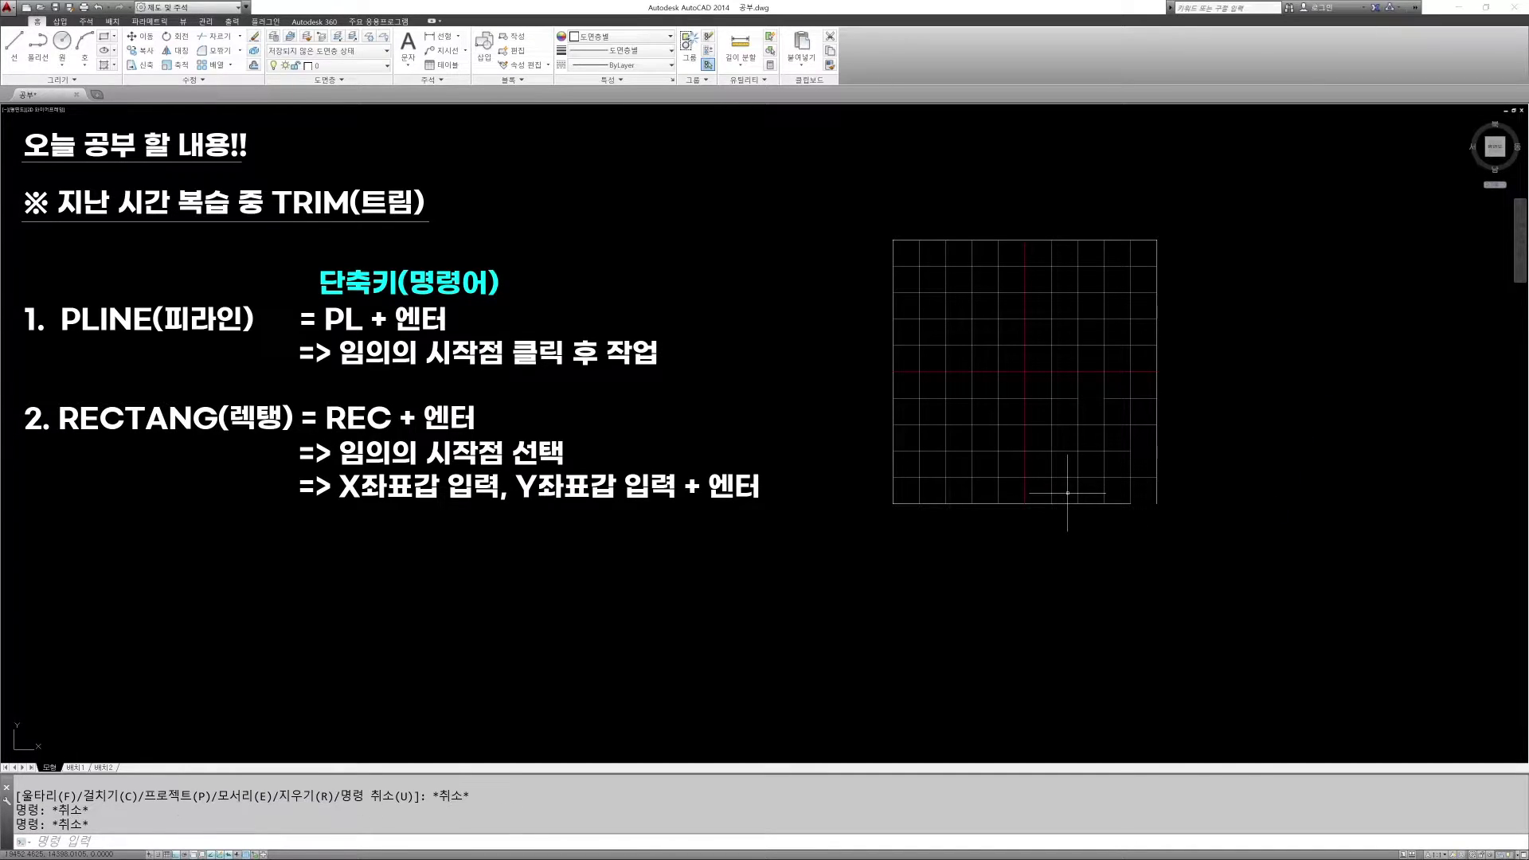
{"action": "type", "text": "u"}
{"action": "key", "text": "Return"}
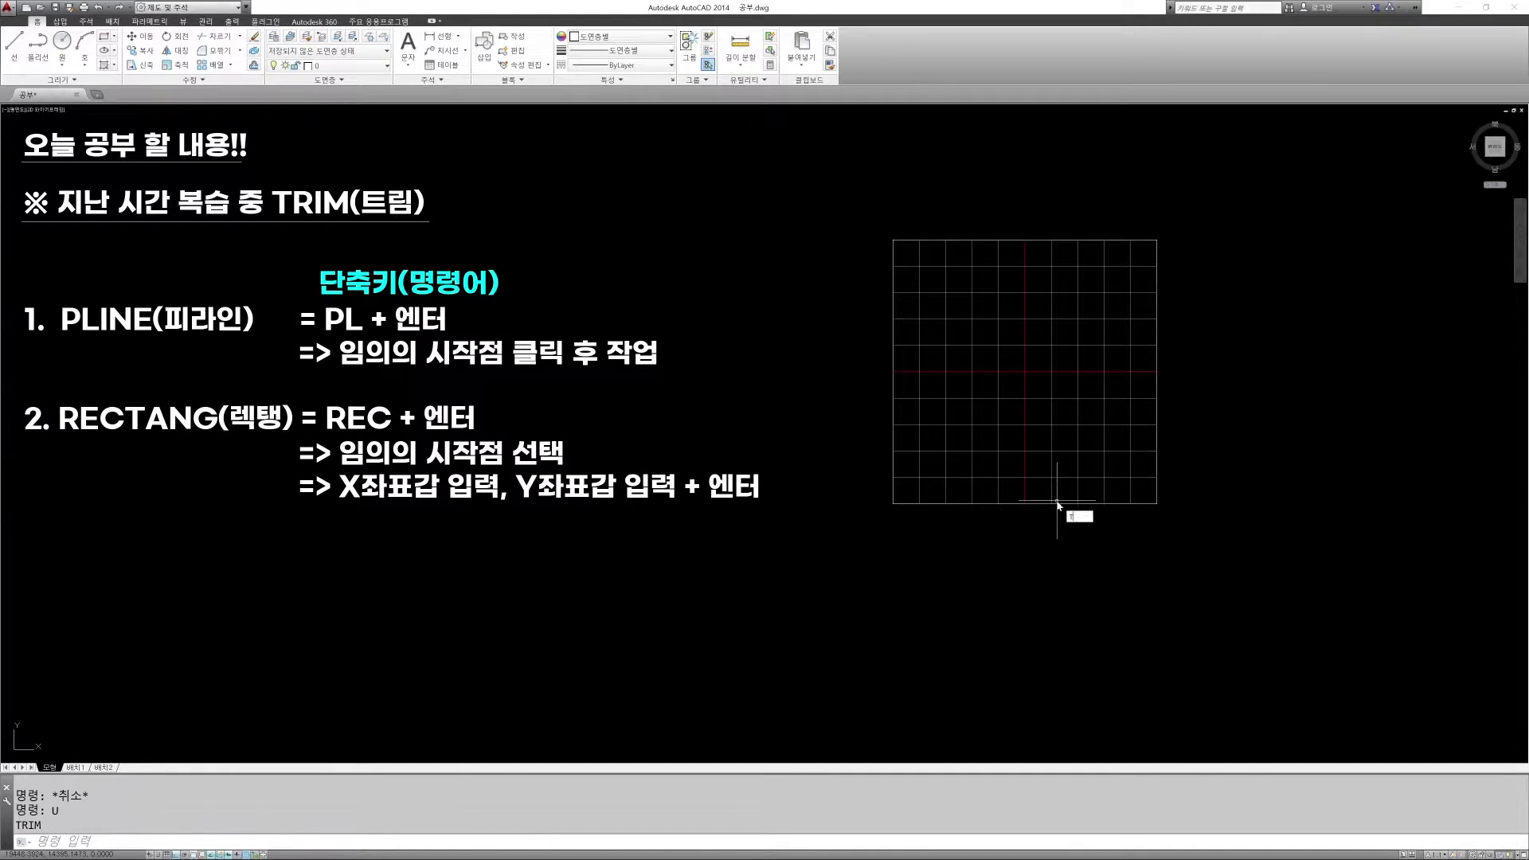
Trim the horizontal segments out of the lower part of the second column right of the centre line, with all objects as cutting edges
{"action": "key", "text": "Return"}
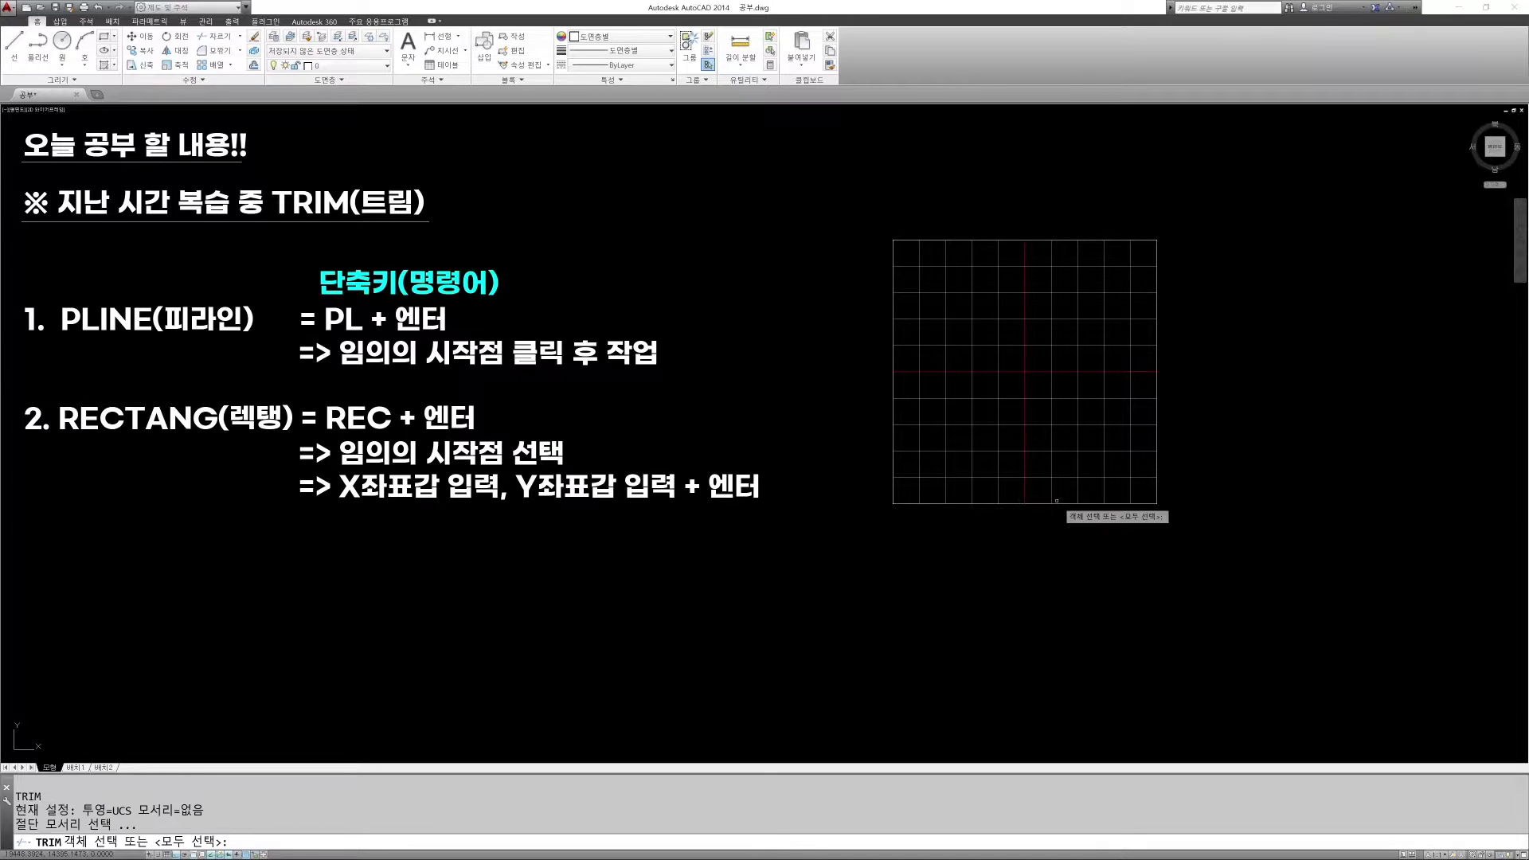
{"action": "key", "text": "Return"}
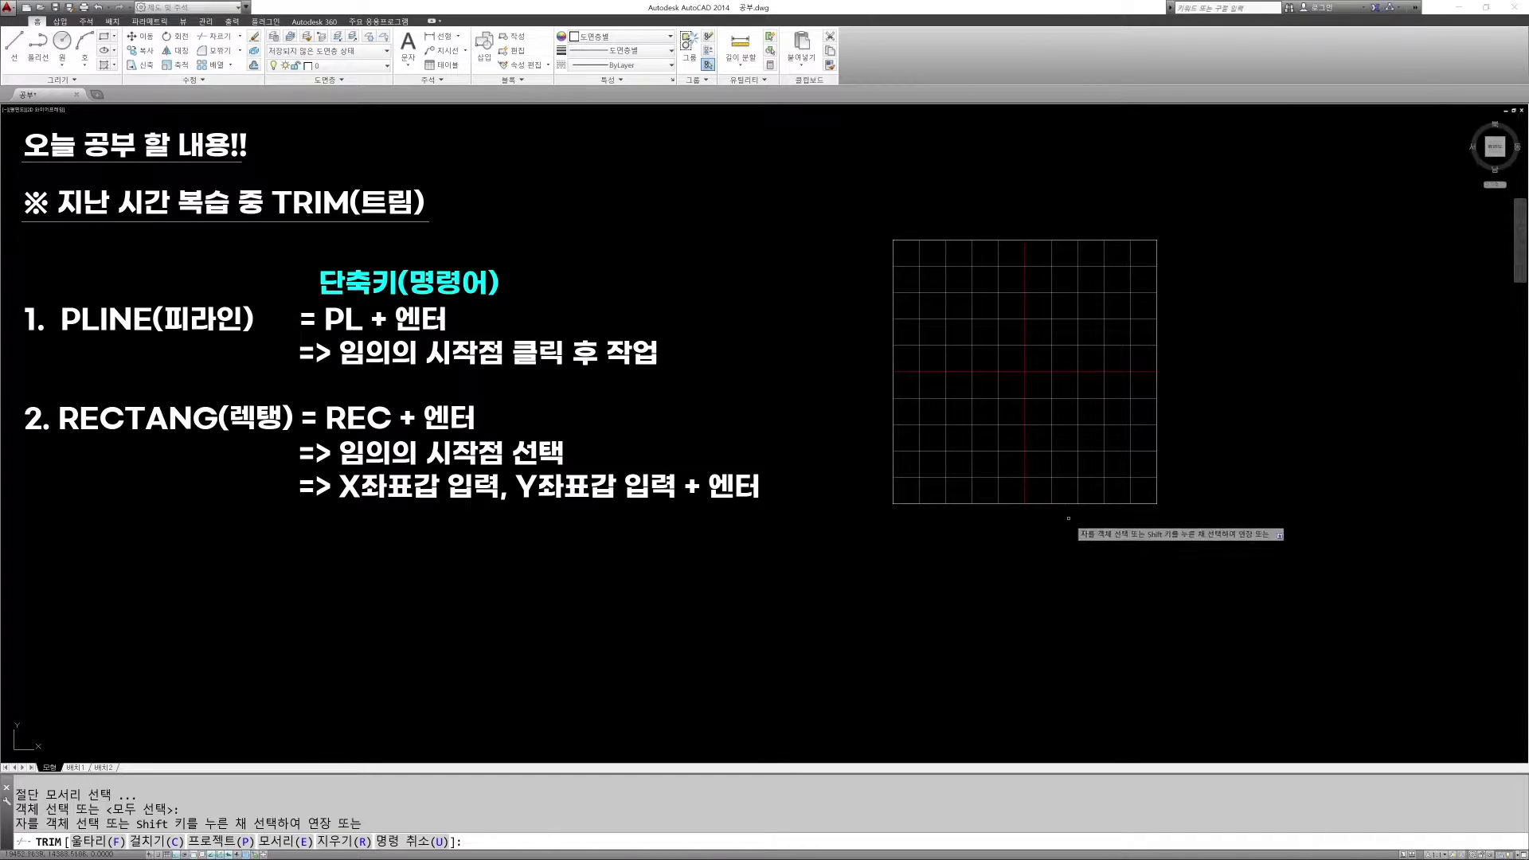
{"action": "left_click", "coordinate": [1067, 515]}
{"action": "left_click", "coordinate": [1065, 500]}
{"action": "left_click", "coordinate": [1068, 470]}
{"action": "left_click", "coordinate": [1067, 420]}
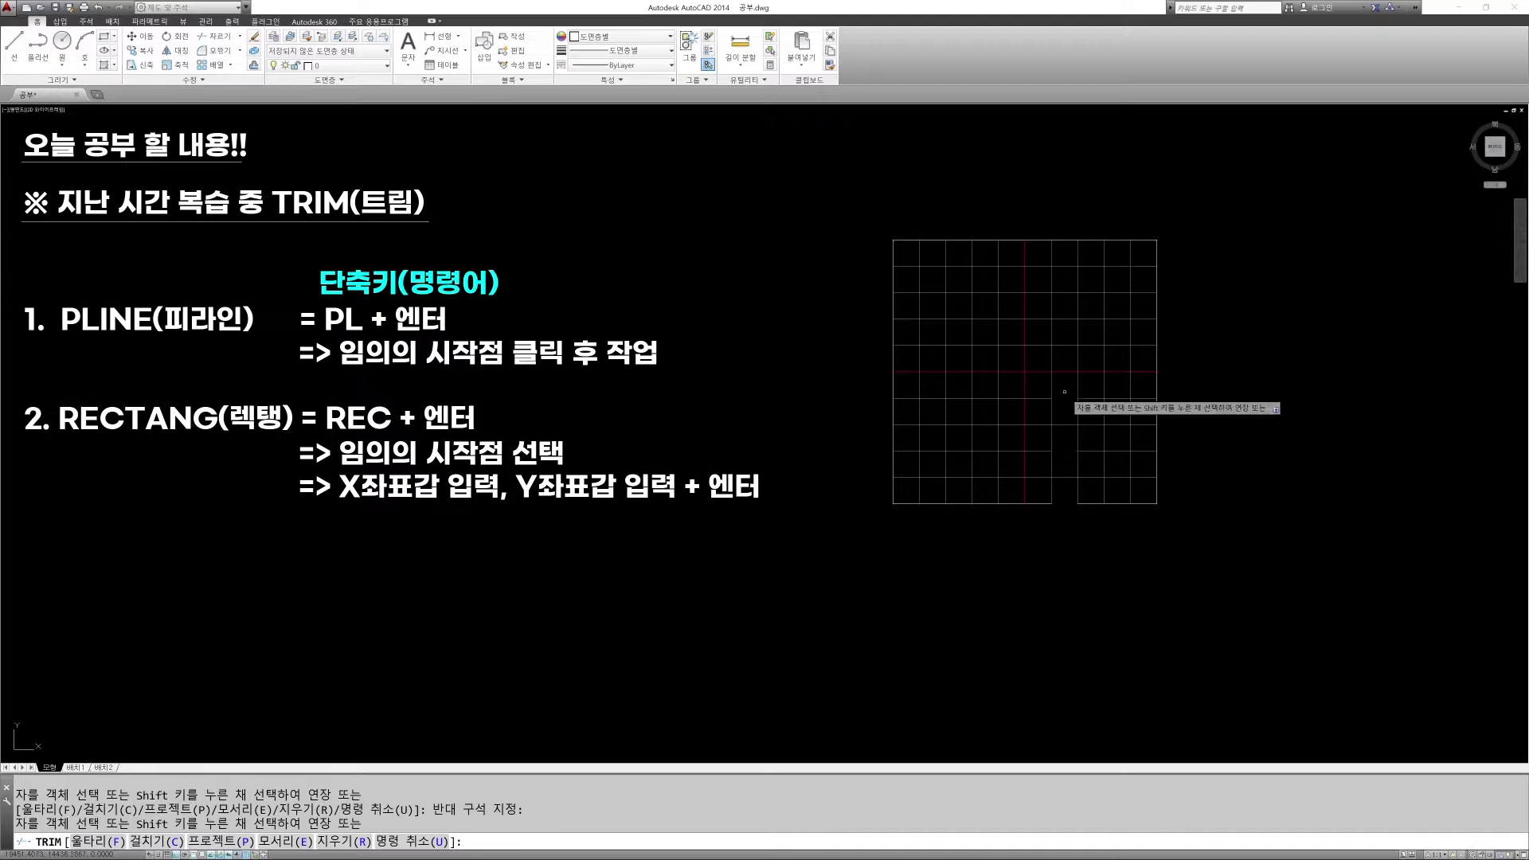
Trim away two blocks of segments in the grid's upper-left and upper-right areas with crossing selections
{"action": "left_click", "coordinate": [963, 391]}
{"action": "left_click", "coordinate": [939, 277]}
{"action": "left_click", "coordinate": [1136, 333]}
{"action": "left_click", "coordinate": [1016, 273]}
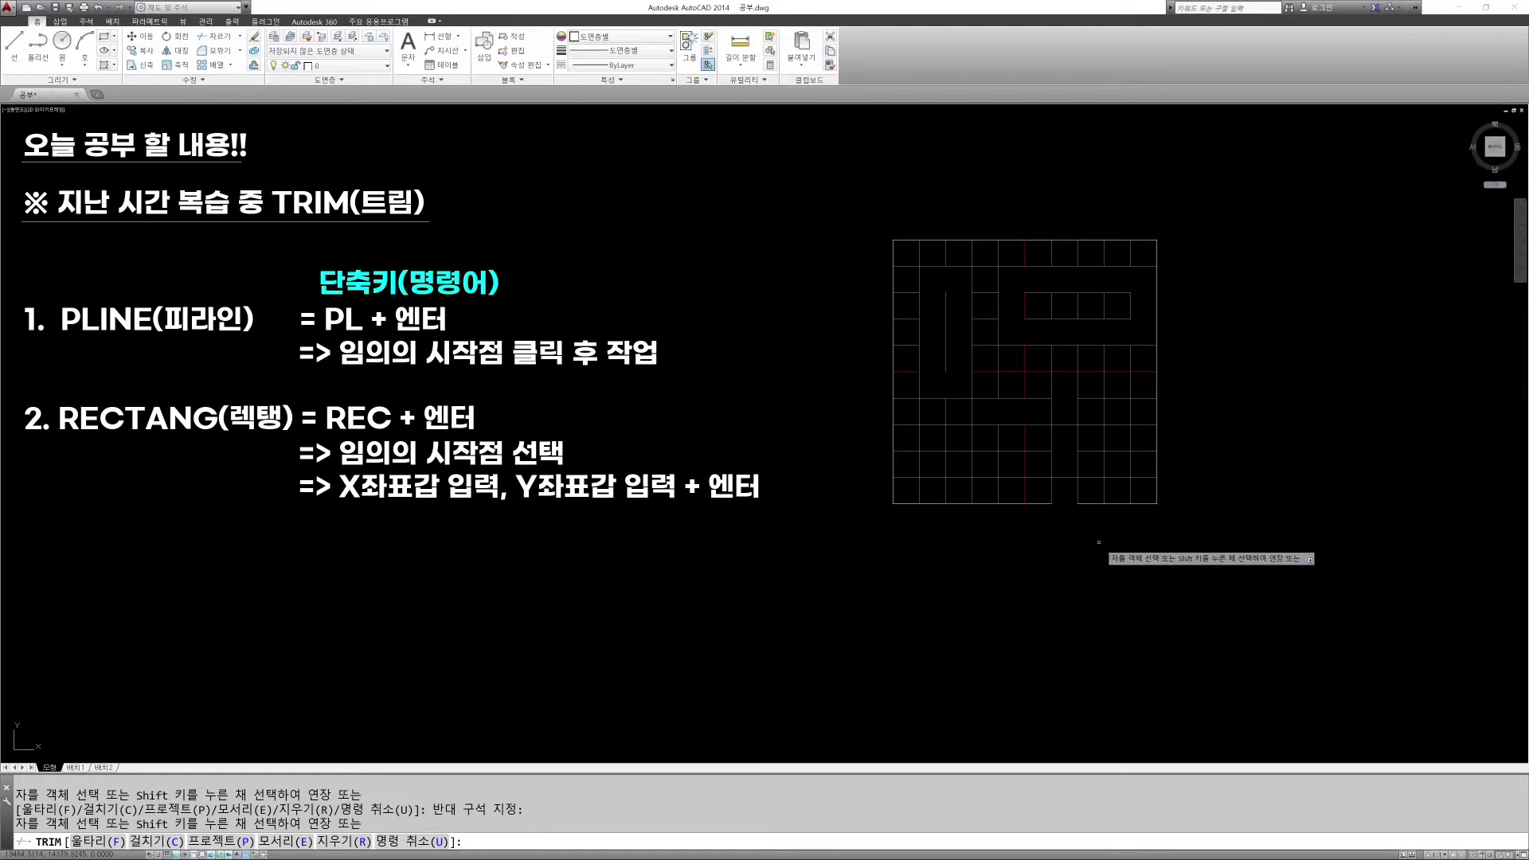
Trim two gaps into the strip of squares in the upper-right area, and undo the whole trim
{"action": "left_click", "coordinate": [1094, 328]}
{"action": "left_click", "coordinate": [1087, 286]}
{"action": "left_click", "coordinate": [1038, 328]}
{"action": "left_click", "coordinate": [1034, 286]}
{"action": "key", "text": "Escape"}
{"action": "key", "text": "Escape"}
{"action": "key", "text": "Escape"}
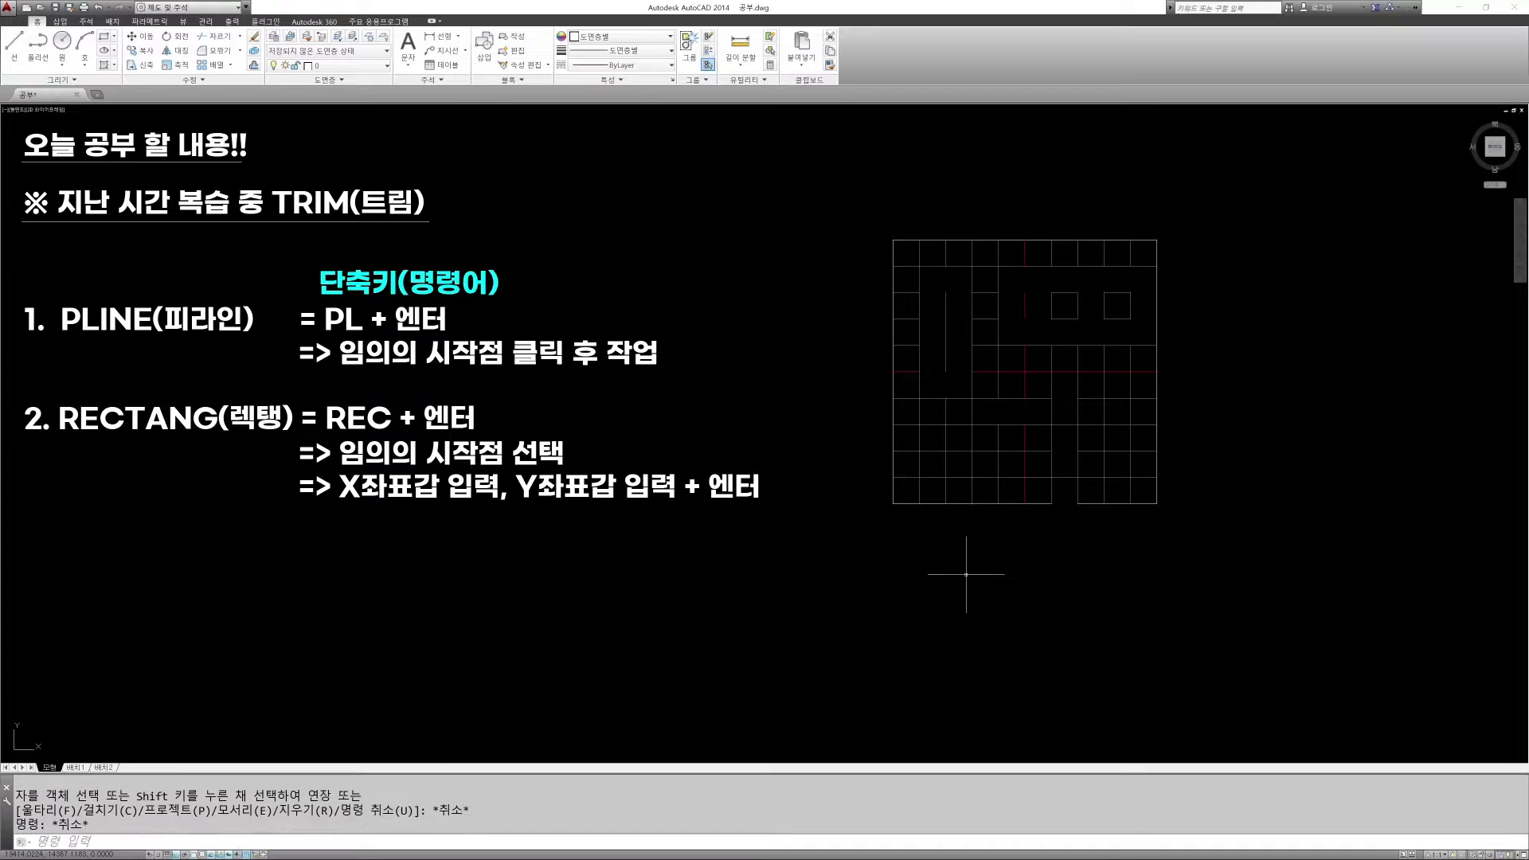
{"action": "type", "text": "u"}
{"action": "key", "text": "Return"}
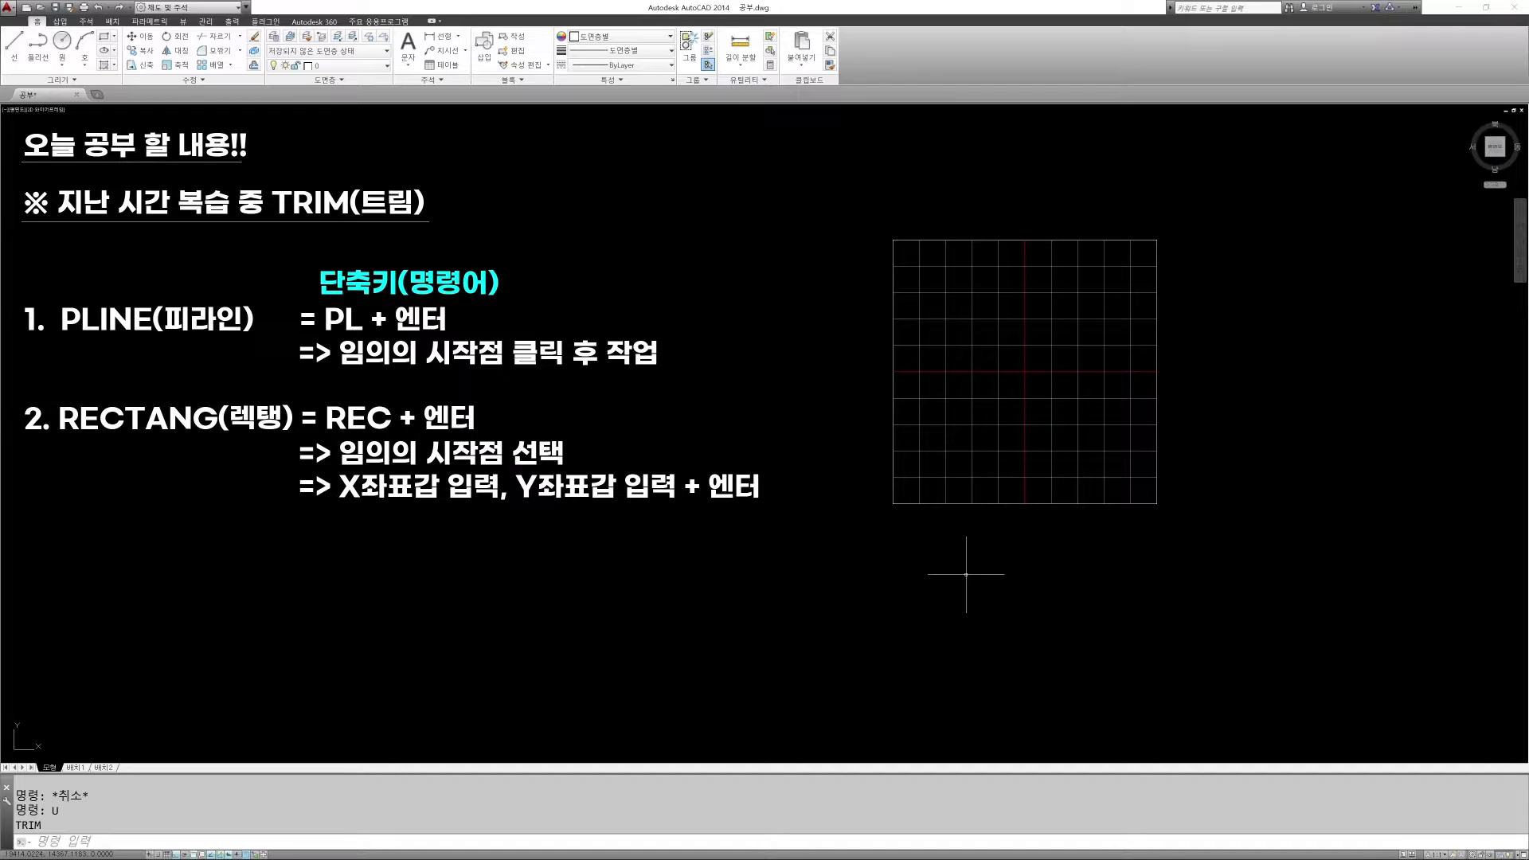
Erase the whole practice grid with a window selection around it
{"action": "key", "text": "Return"}
{"action": "left_click", "coordinate": [854, 207]}
{"action": "left_click", "coordinate": [1181, 579]}
{"action": "key", "text": "Return"}
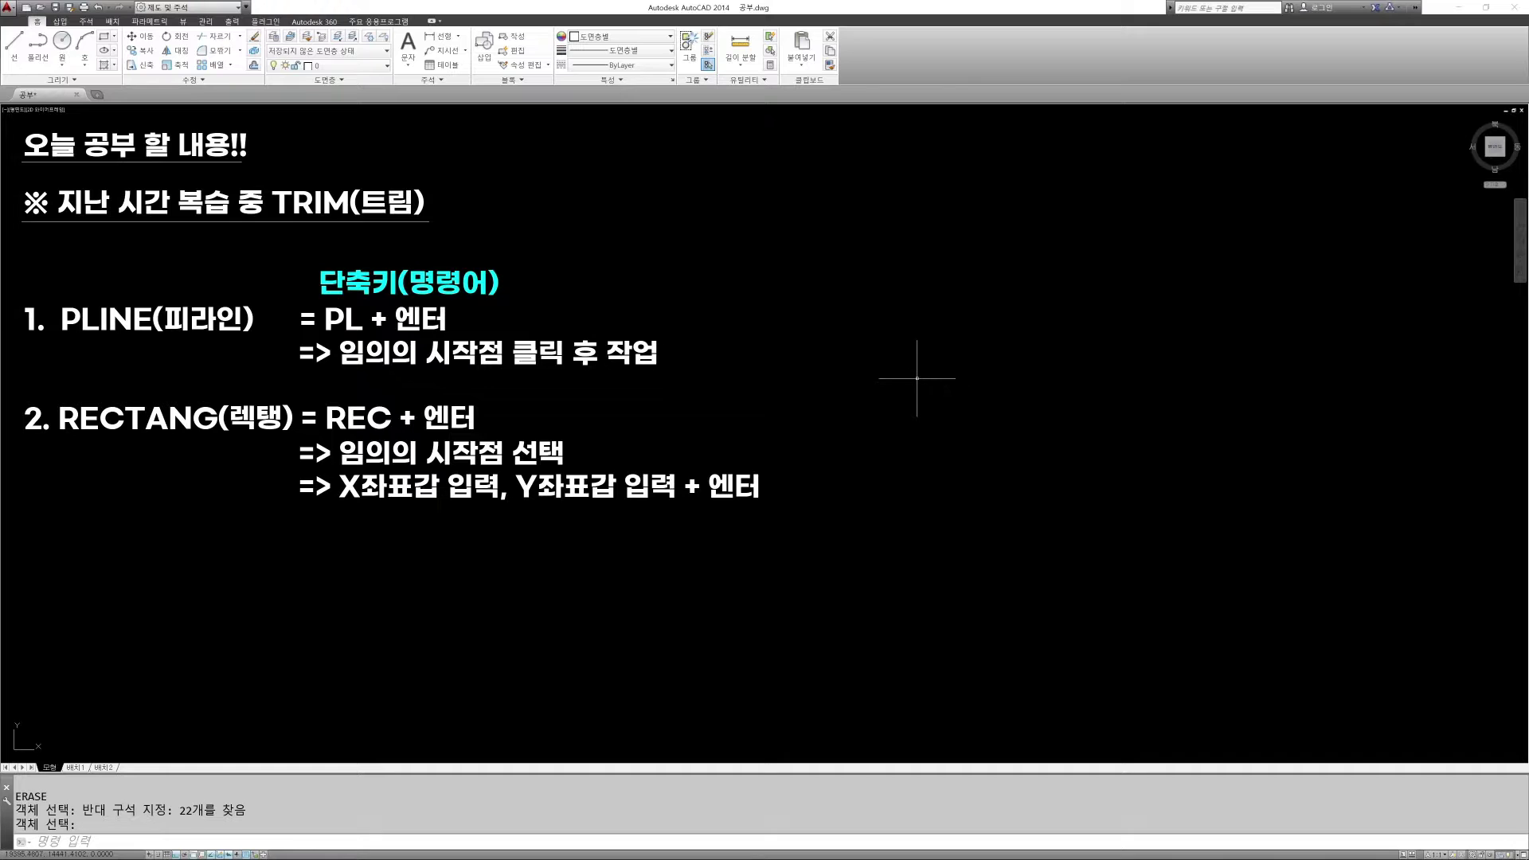
Draw connected horizontal and vertical lines with the Line command, forming an open, box-like spiral in the empty area beside the notes
{"action": "key", "text": "Return"}
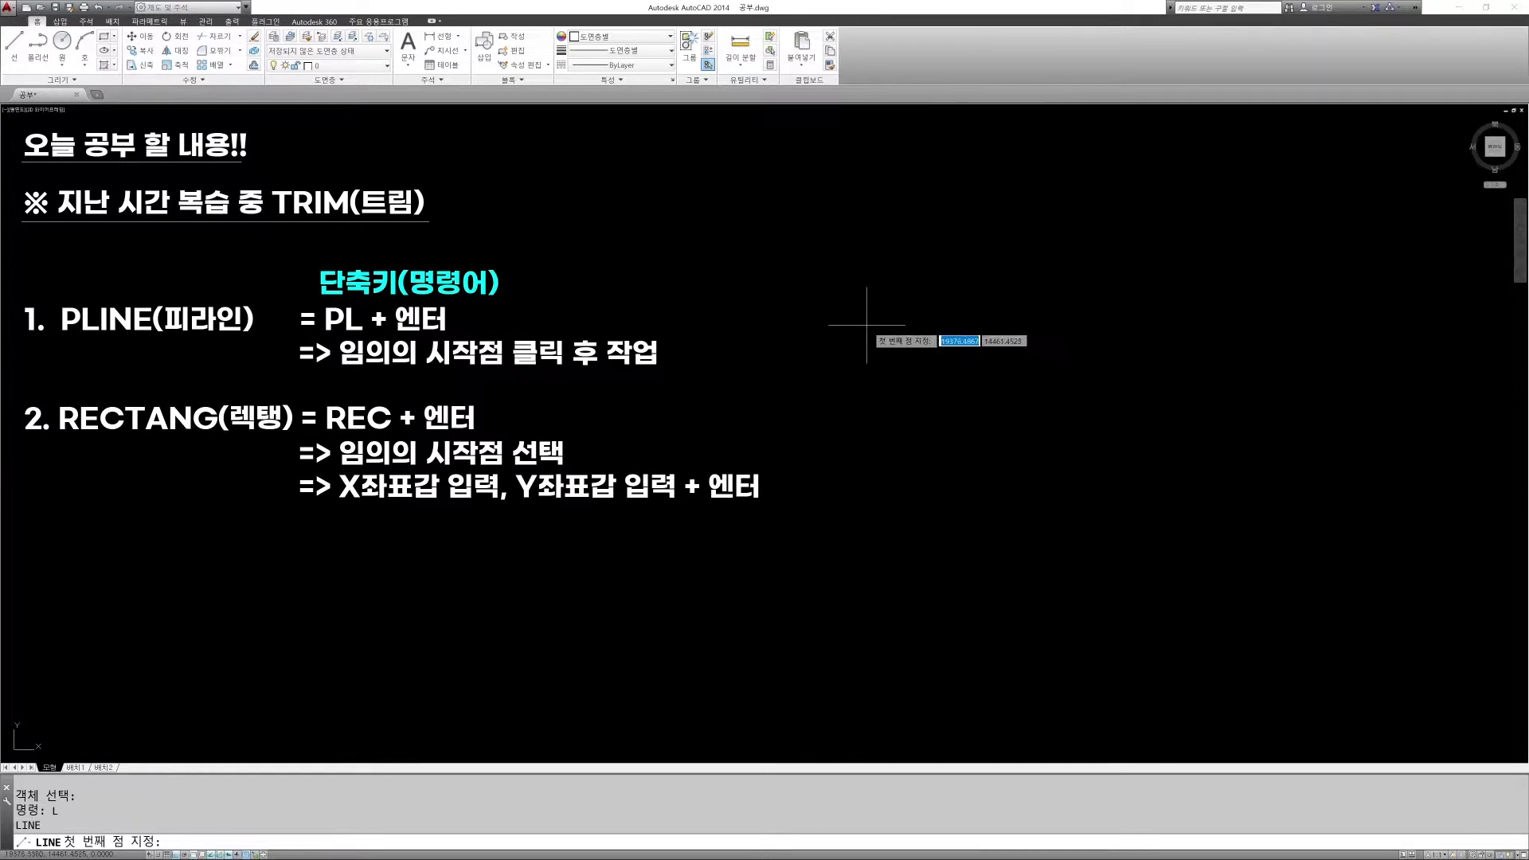
{"action": "left_click", "coordinate": [882, 327]}
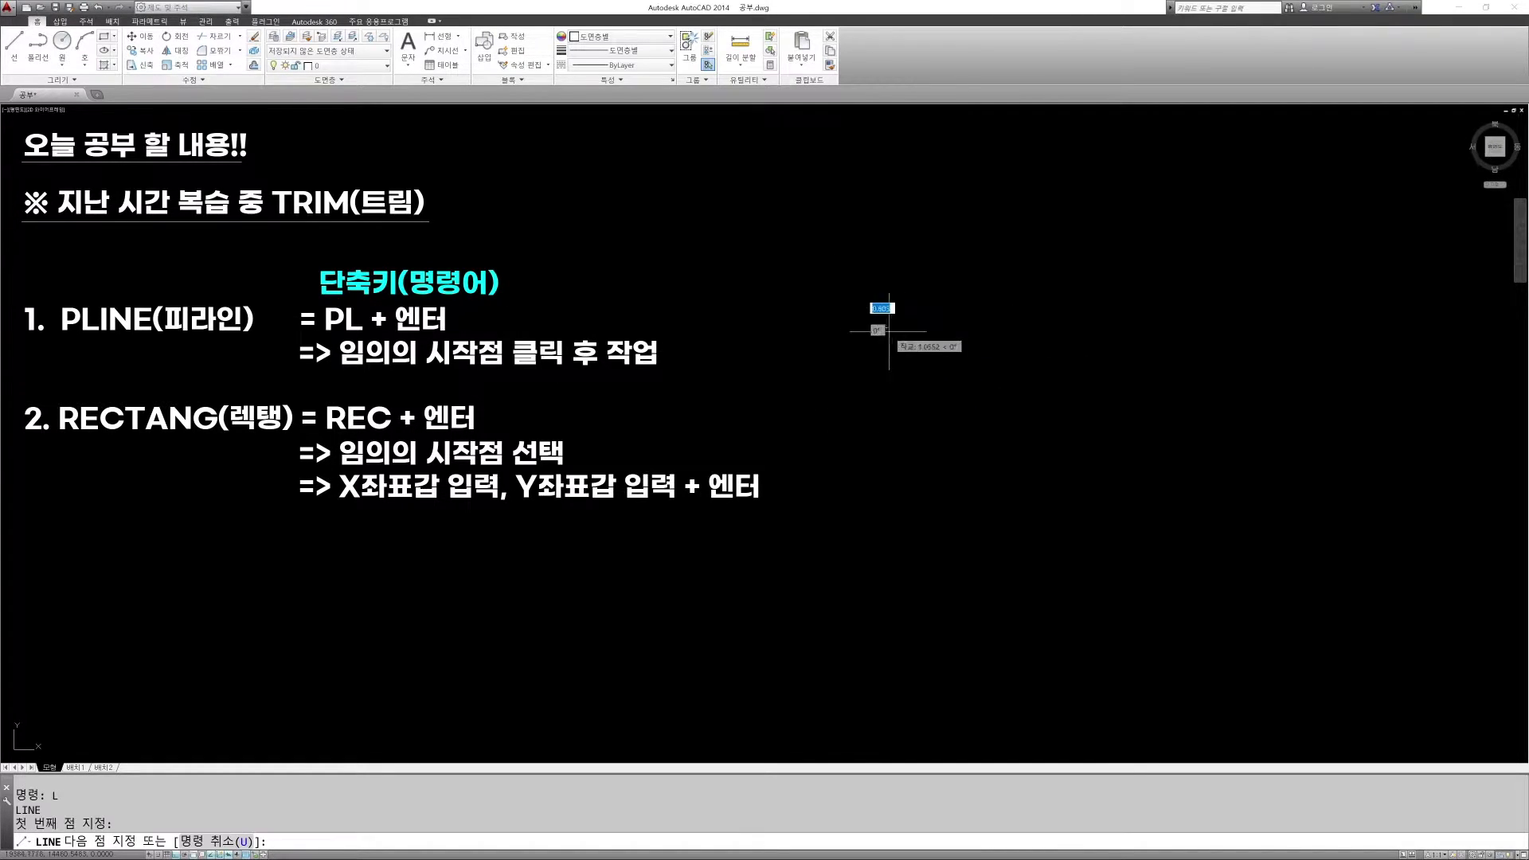
{"action": "left_click", "coordinate": [1027, 328]}
{"action": "left_click", "coordinate": [1029, 497]}
{"action": "left_click", "coordinate": [844, 497]}
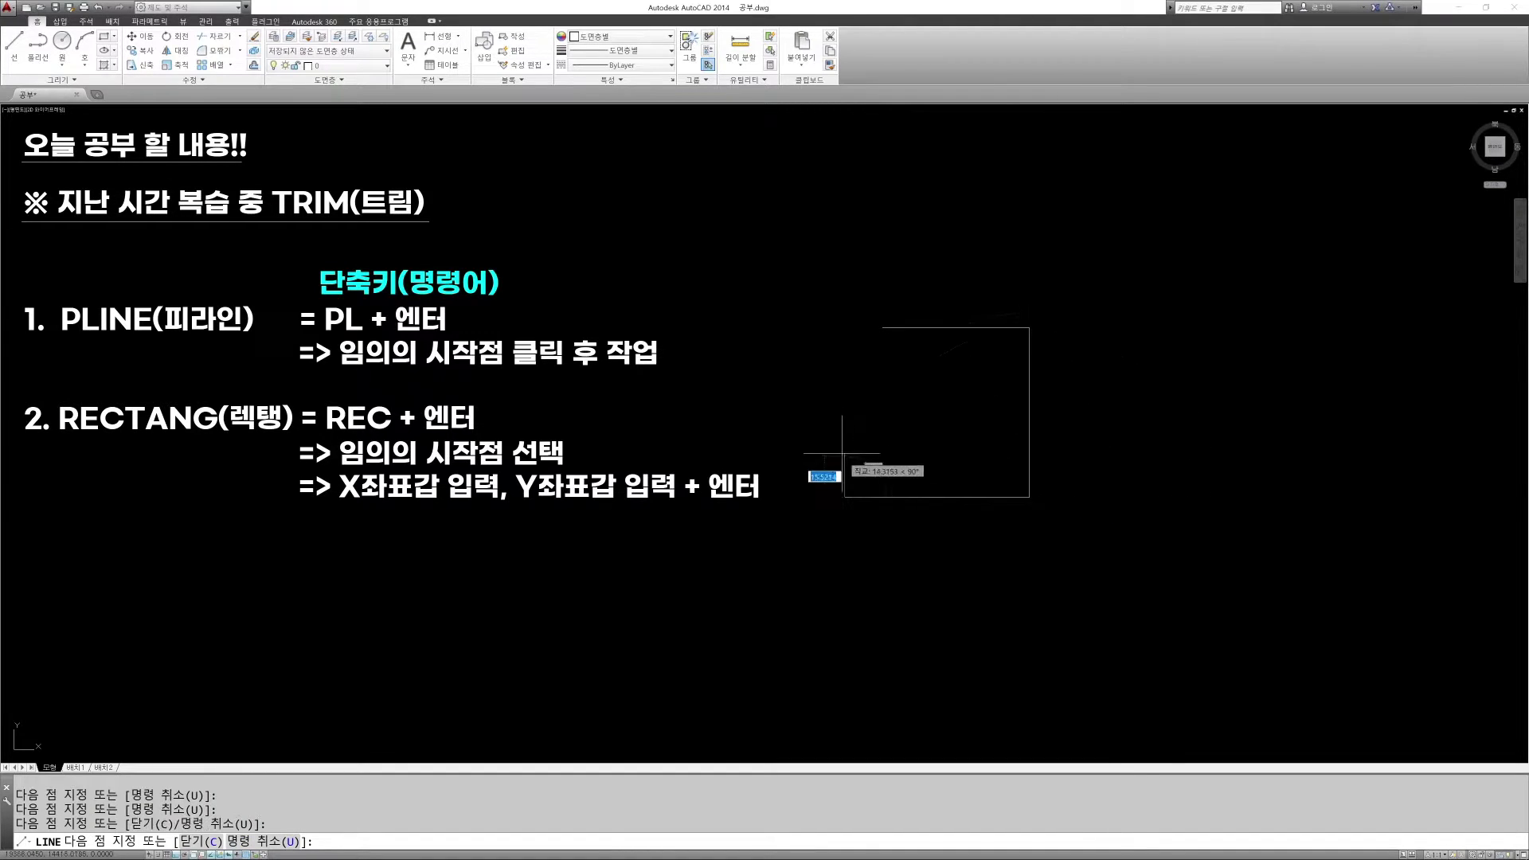
{"action": "left_click", "coordinate": [888, 381]}
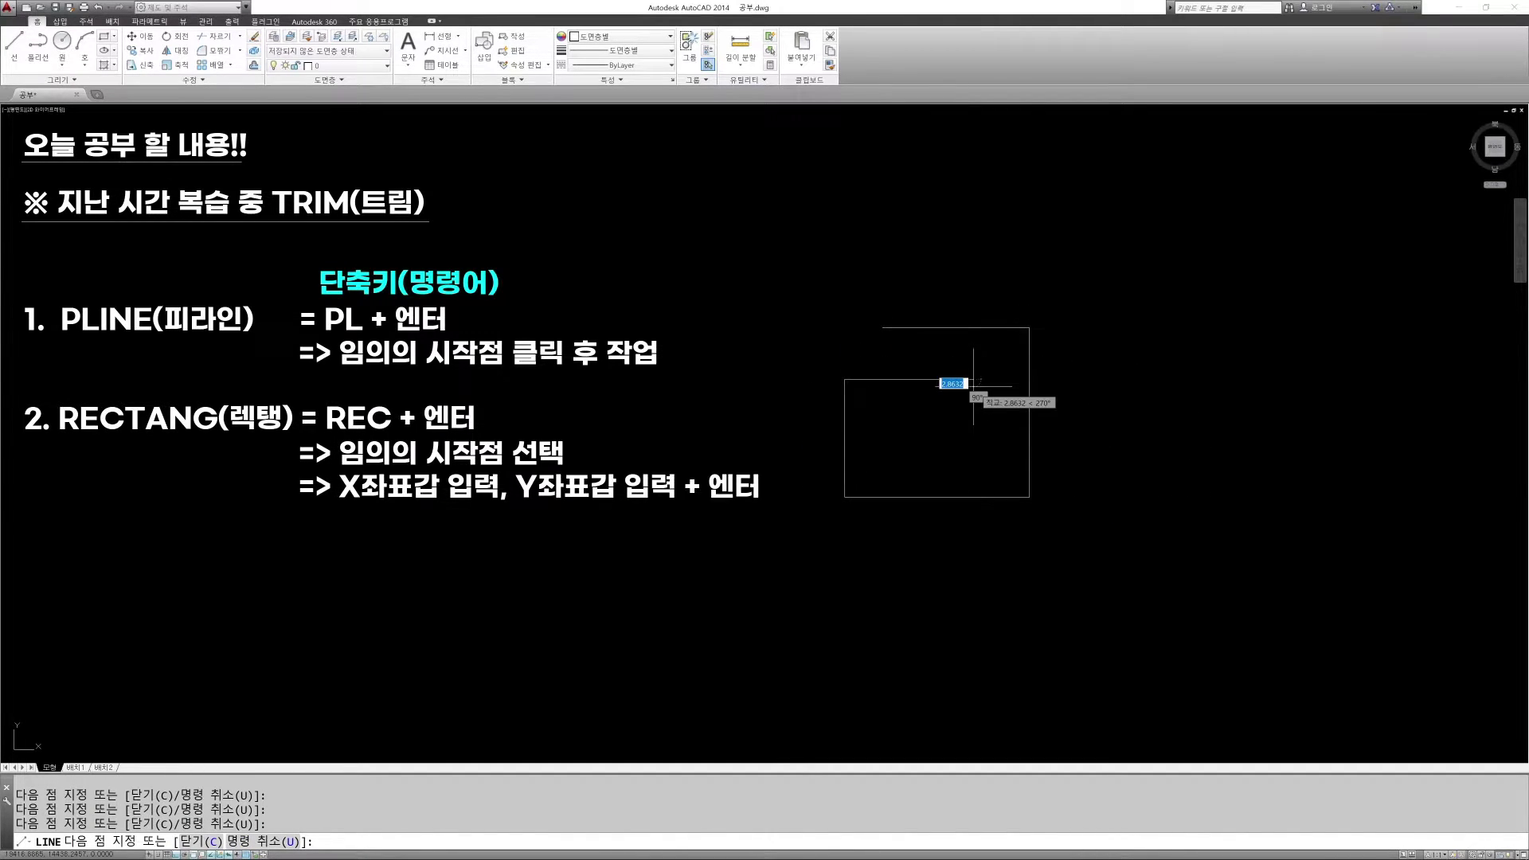
Turn off Ortho mode, continue the line chain with angled segments running around the box shape, and end the command
{"action": "key", "text": "F8"}
{"action": "left_click", "coordinate": [1094, 178]}
{"action": "left_click", "coordinate": [1128, 432]}
{"action": "left_click", "coordinate": [1093, 607]}
{"action": "left_click", "coordinate": [888, 615]}
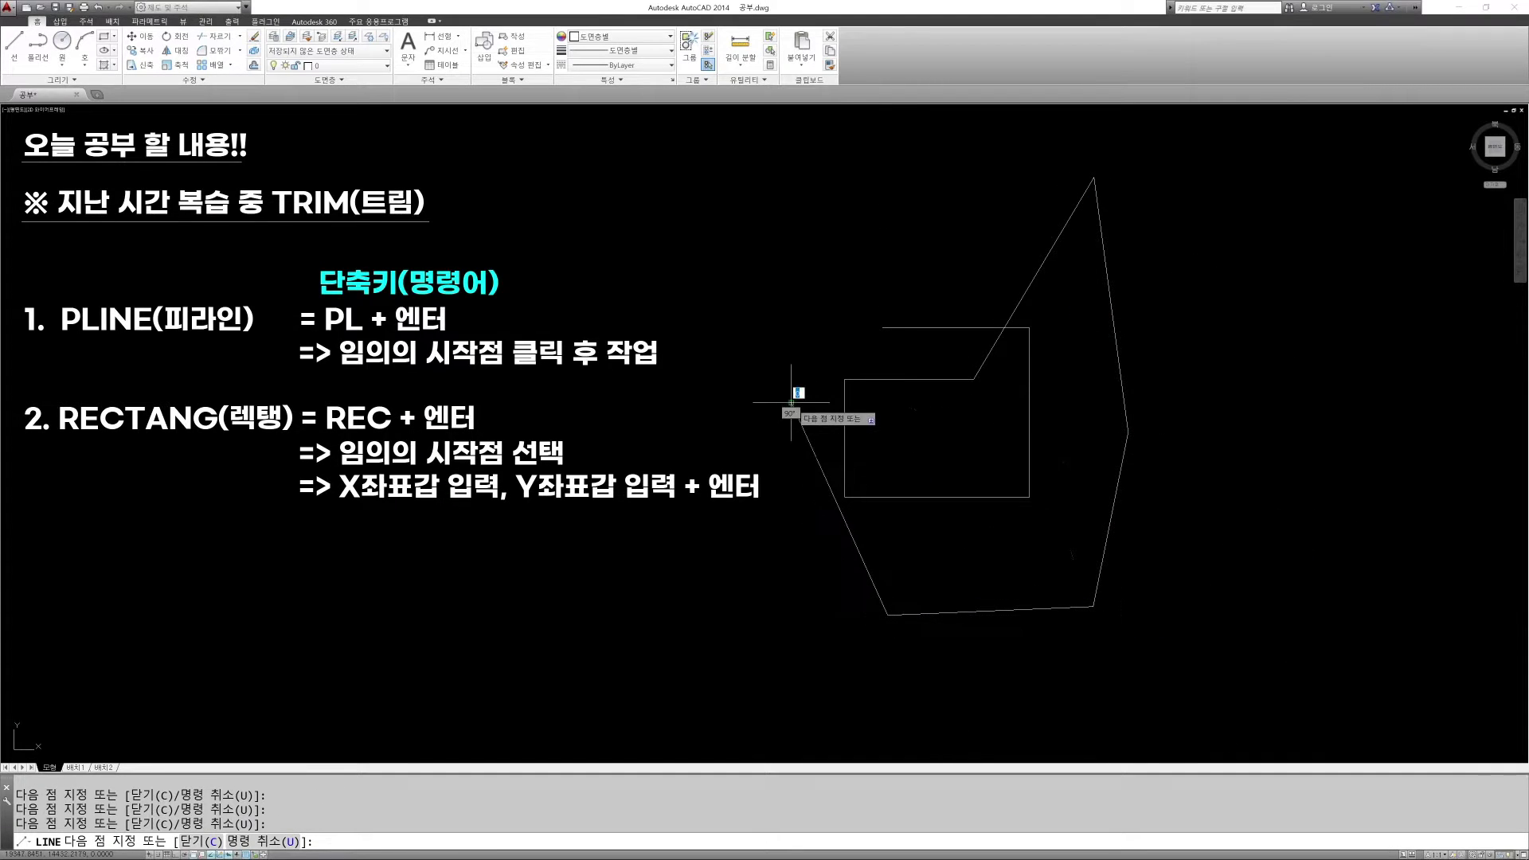
{"action": "left_click", "coordinate": [791, 402]}
{"action": "key", "text": "Escape"}
{"action": "key", "text": "Escape"}
{"action": "key", "text": "Escape"}
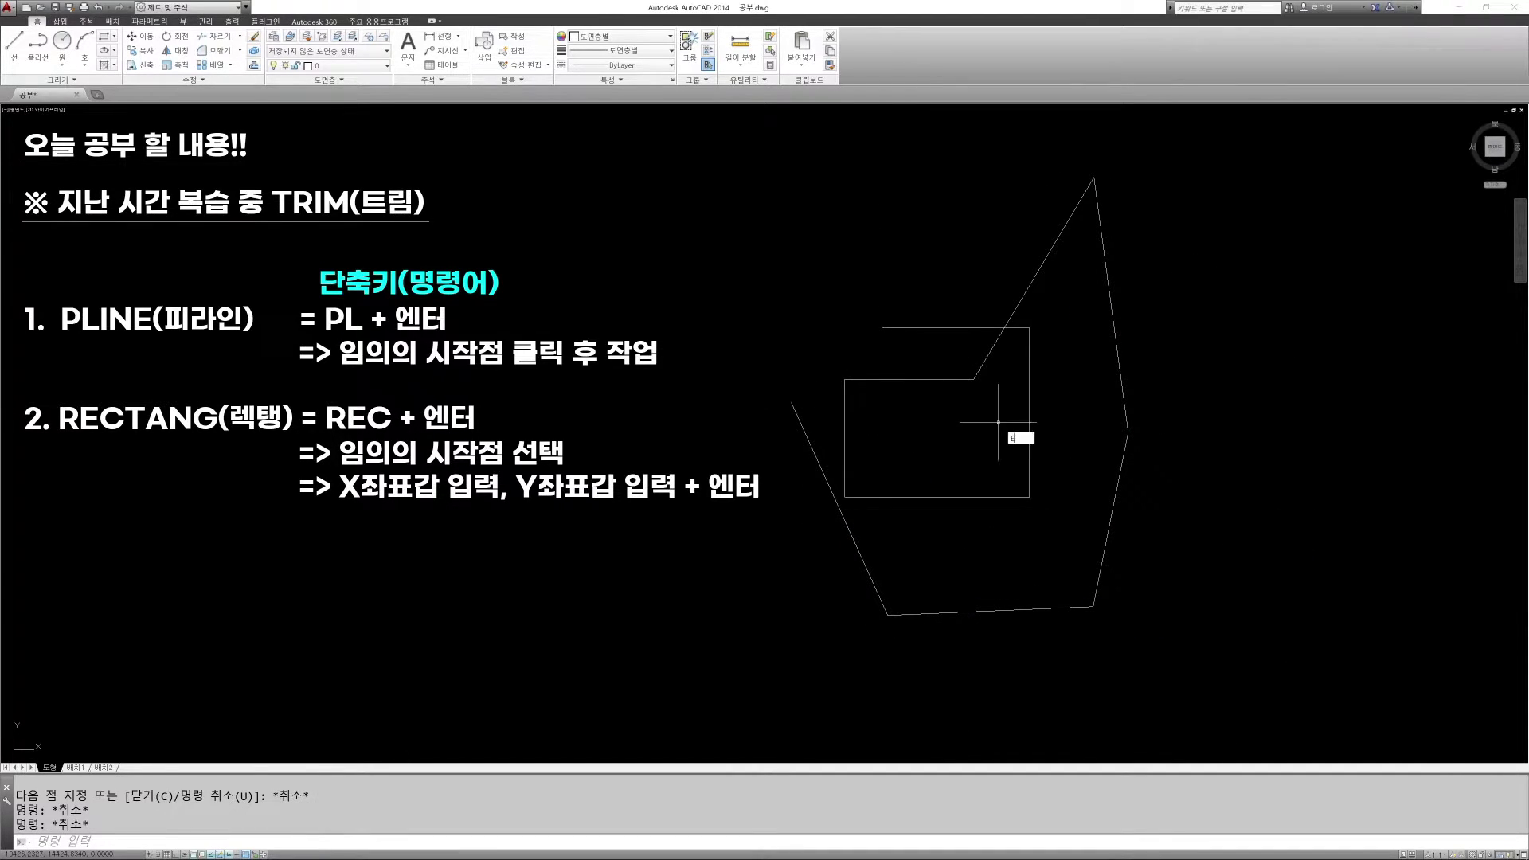
Erase all the practice lines with a crossing selection around them
{"action": "type", "text": "E"}
{"action": "key", "text": "Return"}
{"action": "left_click", "coordinate": [1254, 681]}
{"action": "left_click", "coordinate": [817, 152]}
{"action": "key", "text": "Return"}
{"action": "key", "text": "Escape"}
{"action": "key", "text": "Escape"}
{"action": "key", "text": "Escape"}
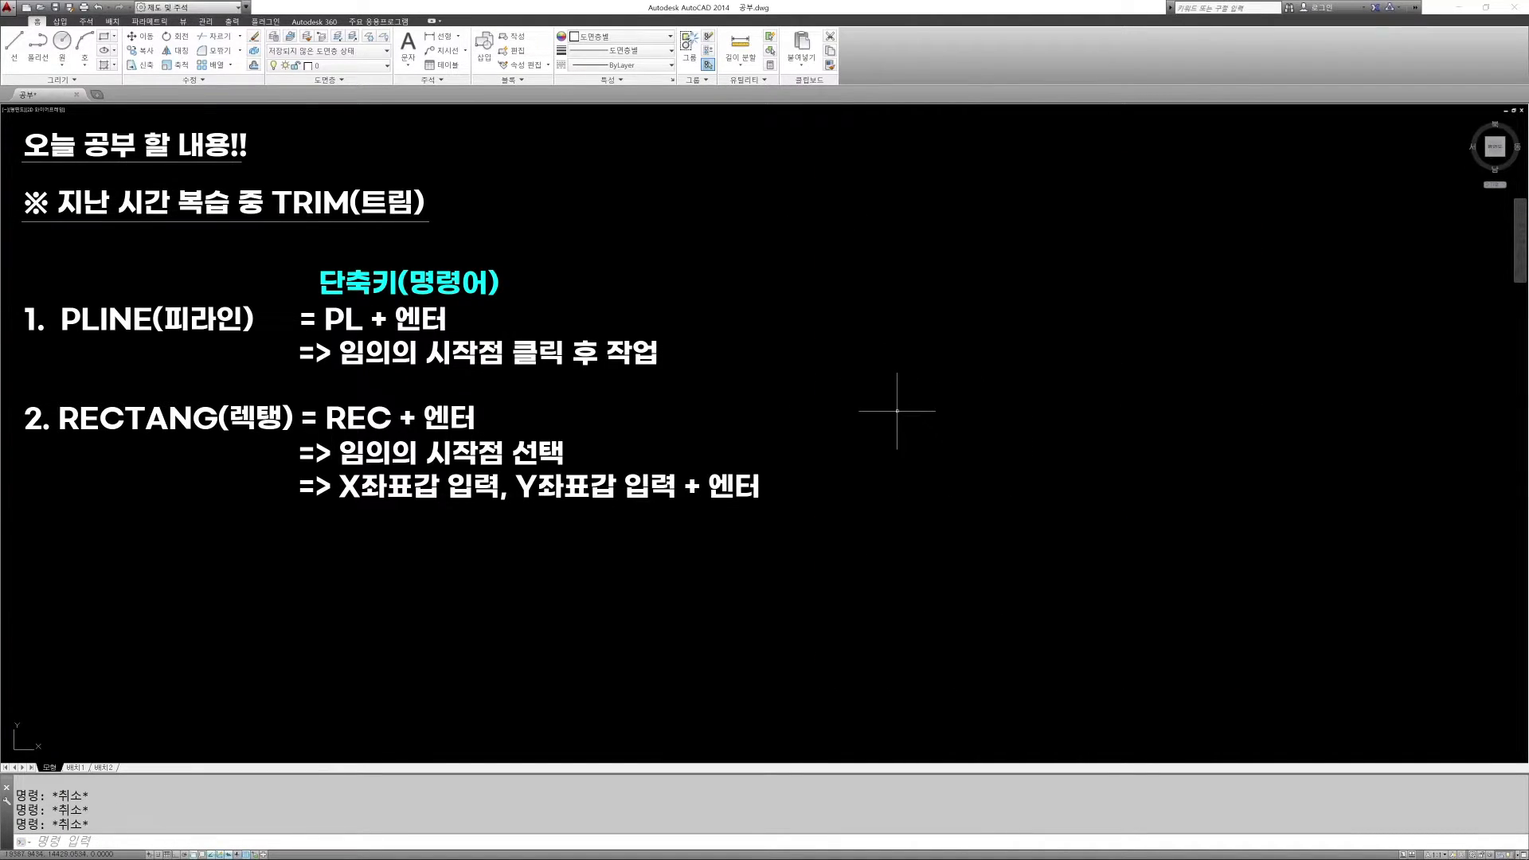
Draw an open zigzag polyline of five angled segments in the empty area beside the notes
{"action": "type", "text": "PL"}
{"action": "key", "text": "Return"}
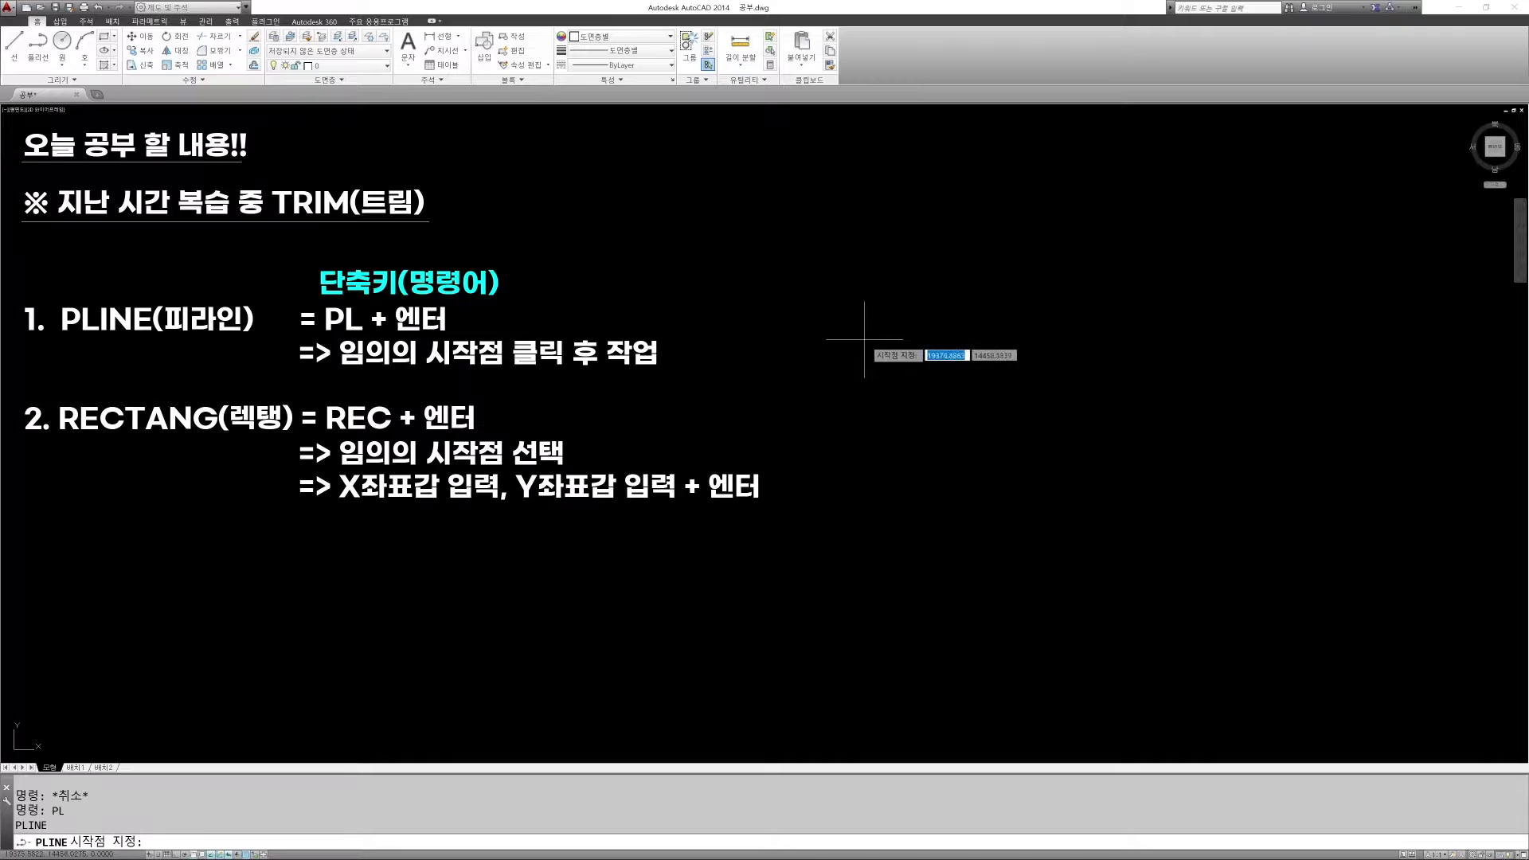
{"action": "left_click", "coordinate": [854, 328]}
{"action": "left_click", "coordinate": [991, 300]}
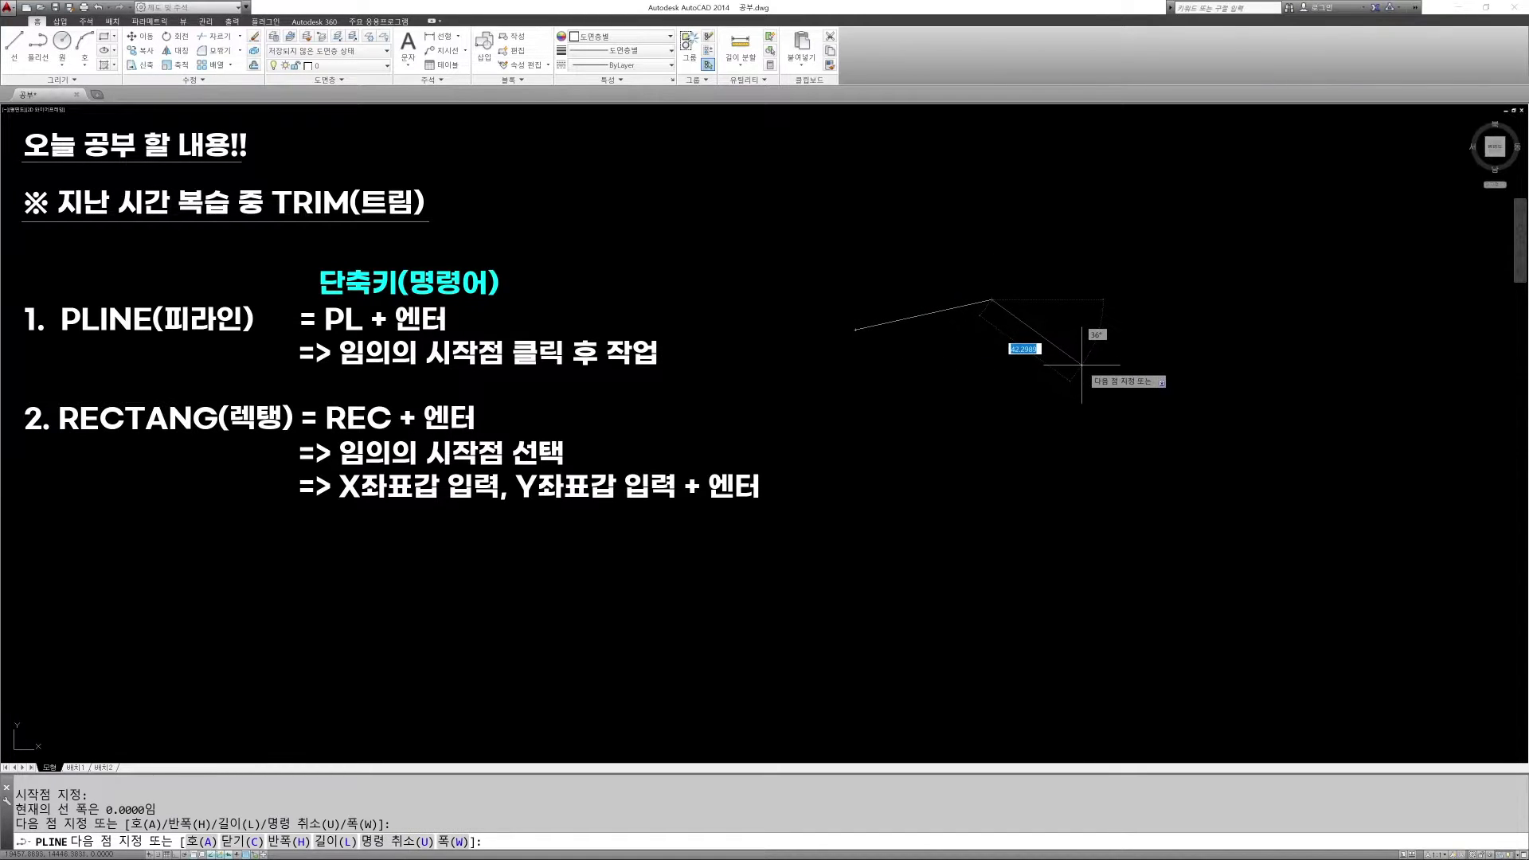
{"action": "left_click", "coordinate": [1080, 366]}
{"action": "left_click", "coordinate": [1055, 492]}
{"action": "left_click", "coordinate": [1107, 587]}
{"action": "left_click", "coordinate": [981, 603]}
{"action": "key", "text": "Escape"}
{"action": "key", "text": "Escape"}
{"action": "key", "text": "Escape"}
{"action": "key", "text": "Escape"}
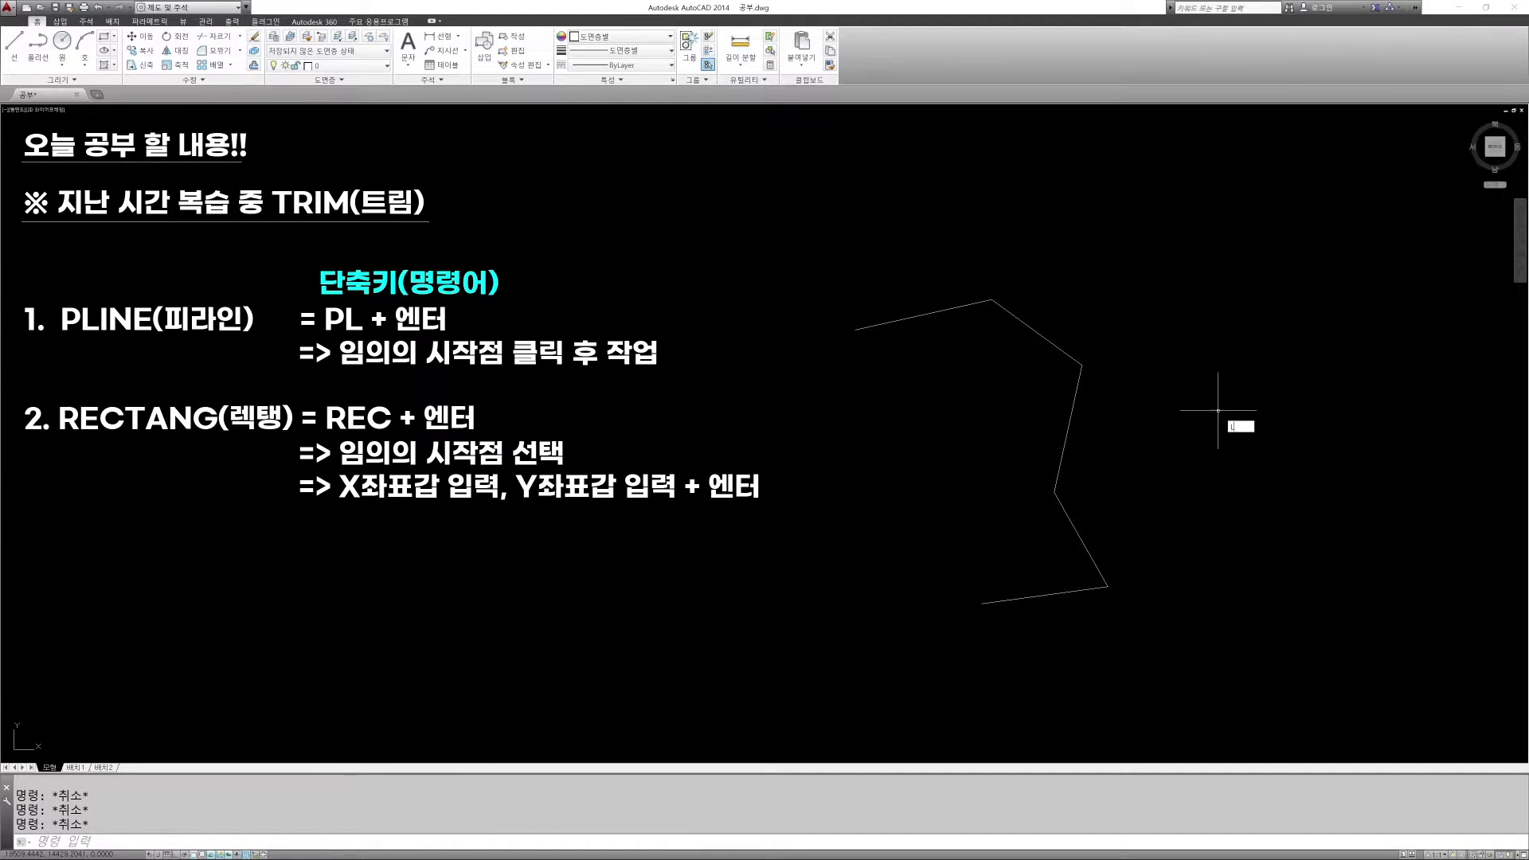
Draw an open zigzag of six connected segments with the Line command, beside the polyline
{"action": "type", "text": "l"}
{"action": "key", "text": "Return"}
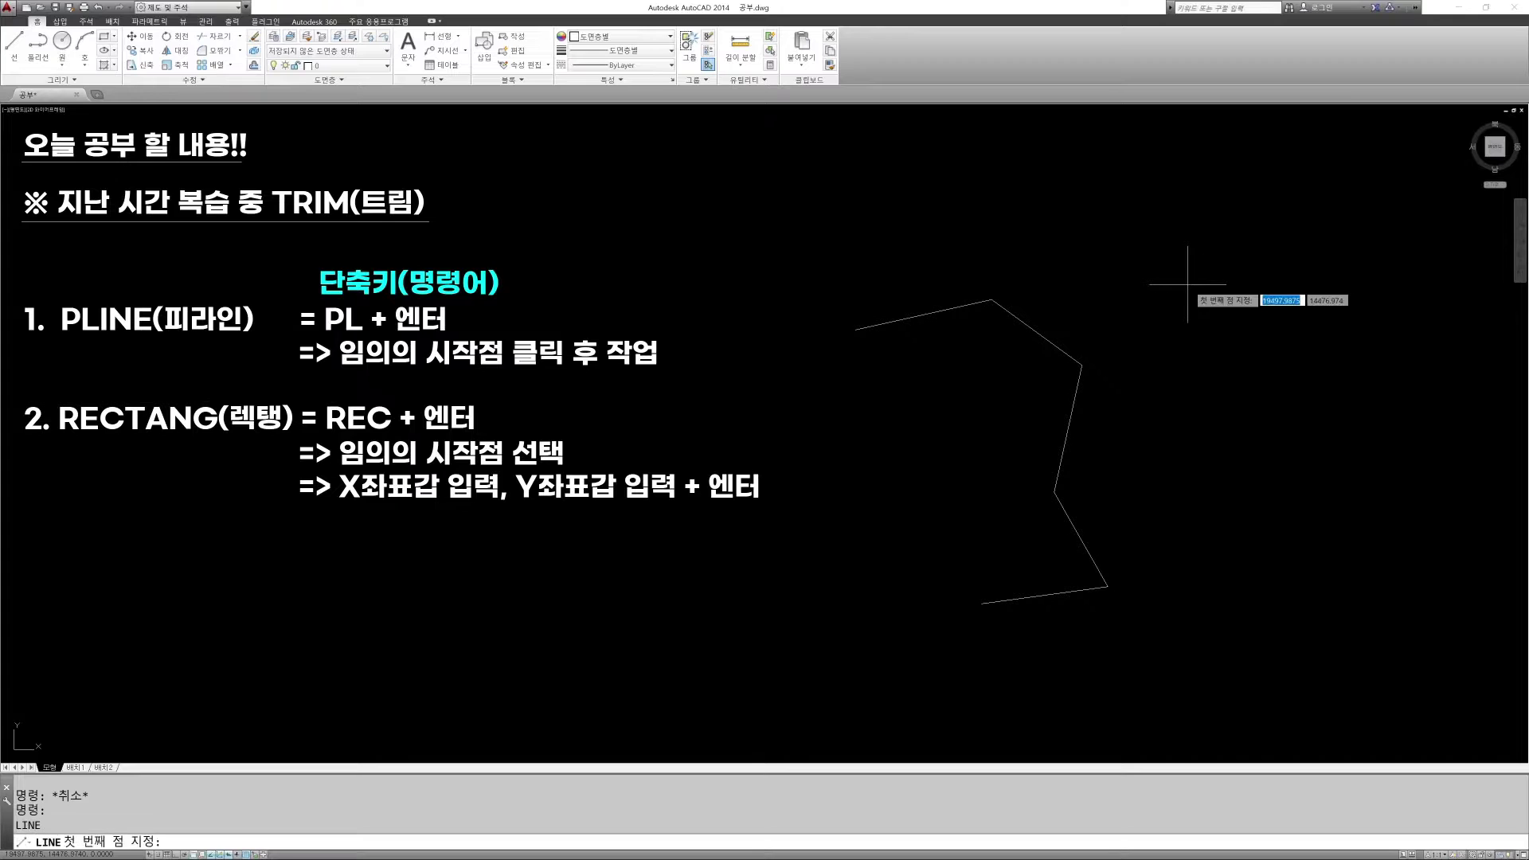
{"action": "left_click", "coordinate": [1189, 271]}
{"action": "left_click", "coordinate": [1300, 232]}
{"action": "left_click", "coordinate": [1327, 369]}
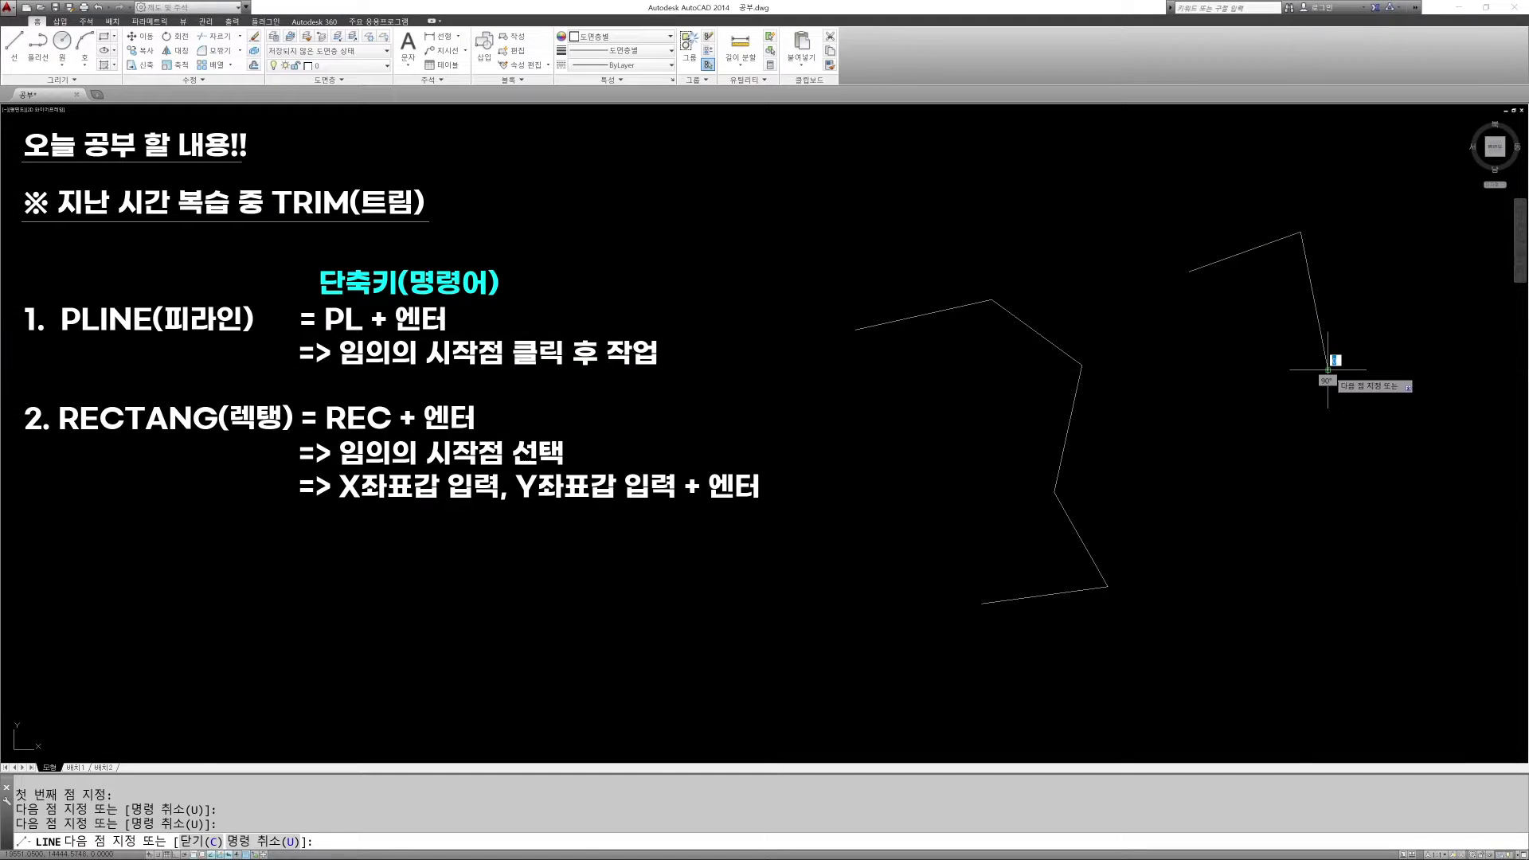
{"action": "left_click", "coordinate": [1262, 494]}
{"action": "left_click", "coordinate": [1281, 582]}
{"action": "left_click", "coordinate": [1175, 658]}
{"action": "left_click", "coordinate": [1333, 664]}
{"action": "key", "text": "Escape"}
{"action": "key", "text": "Escape"}
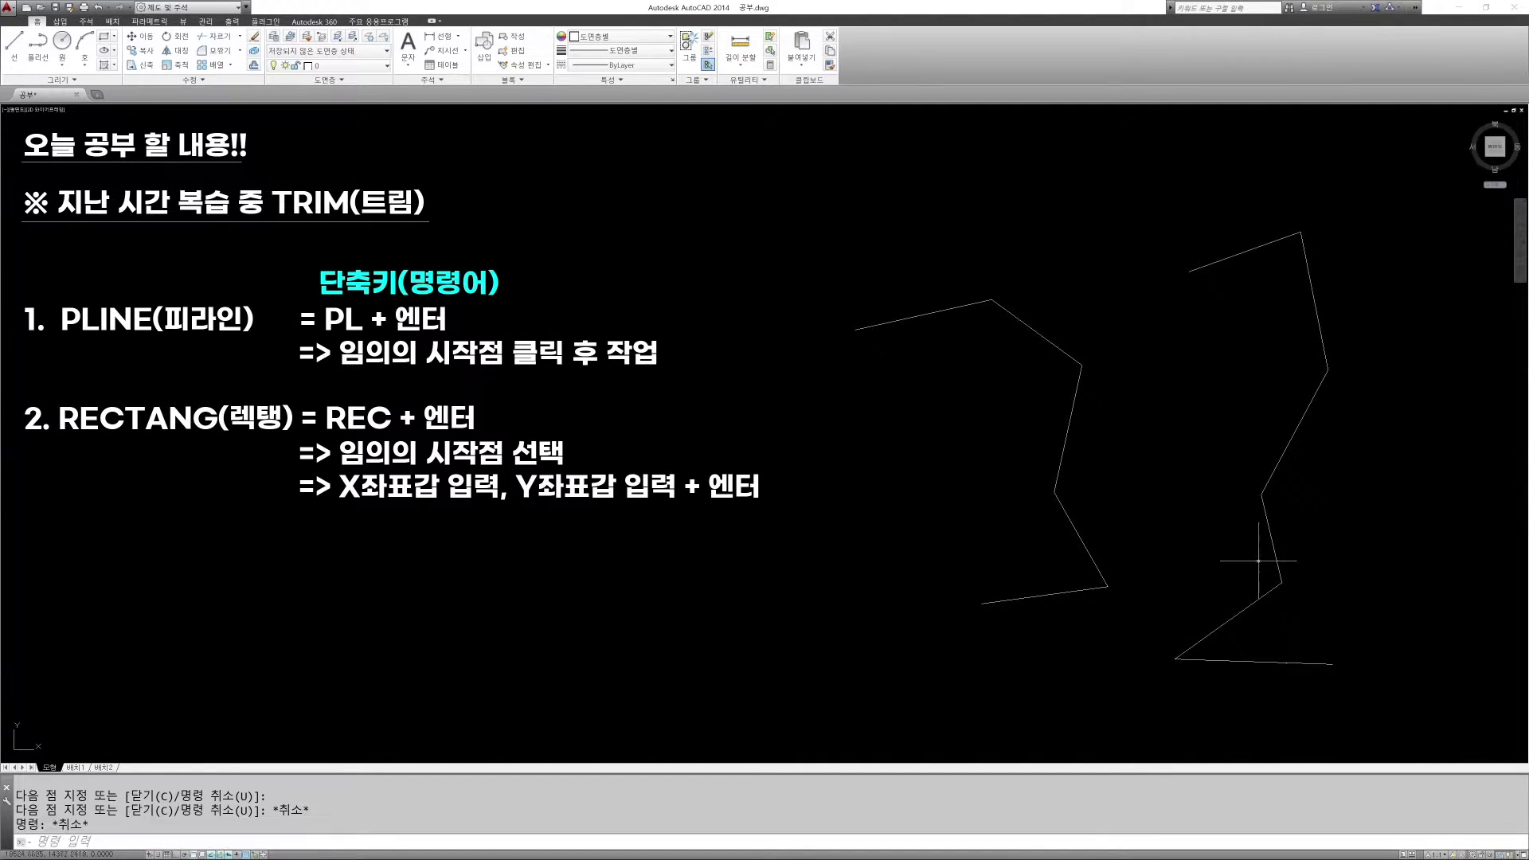
{"action": "key", "text": "Escape"}
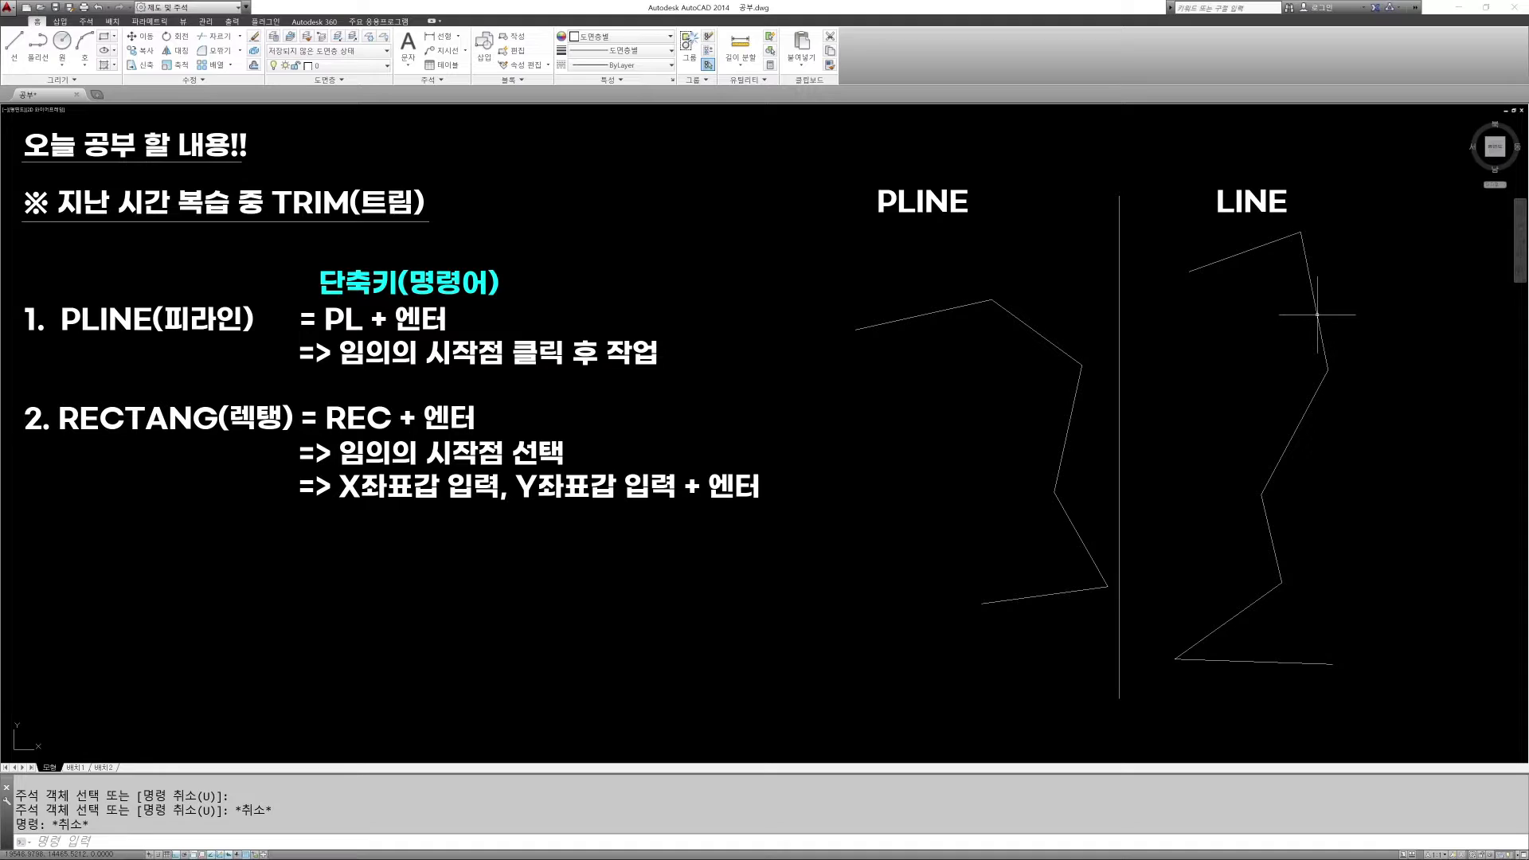
Select segments of the LINE zigzag one after another, clearing each selection, to examine whether they are separate objects
{"action": "left_click", "coordinate": [1316, 315]}
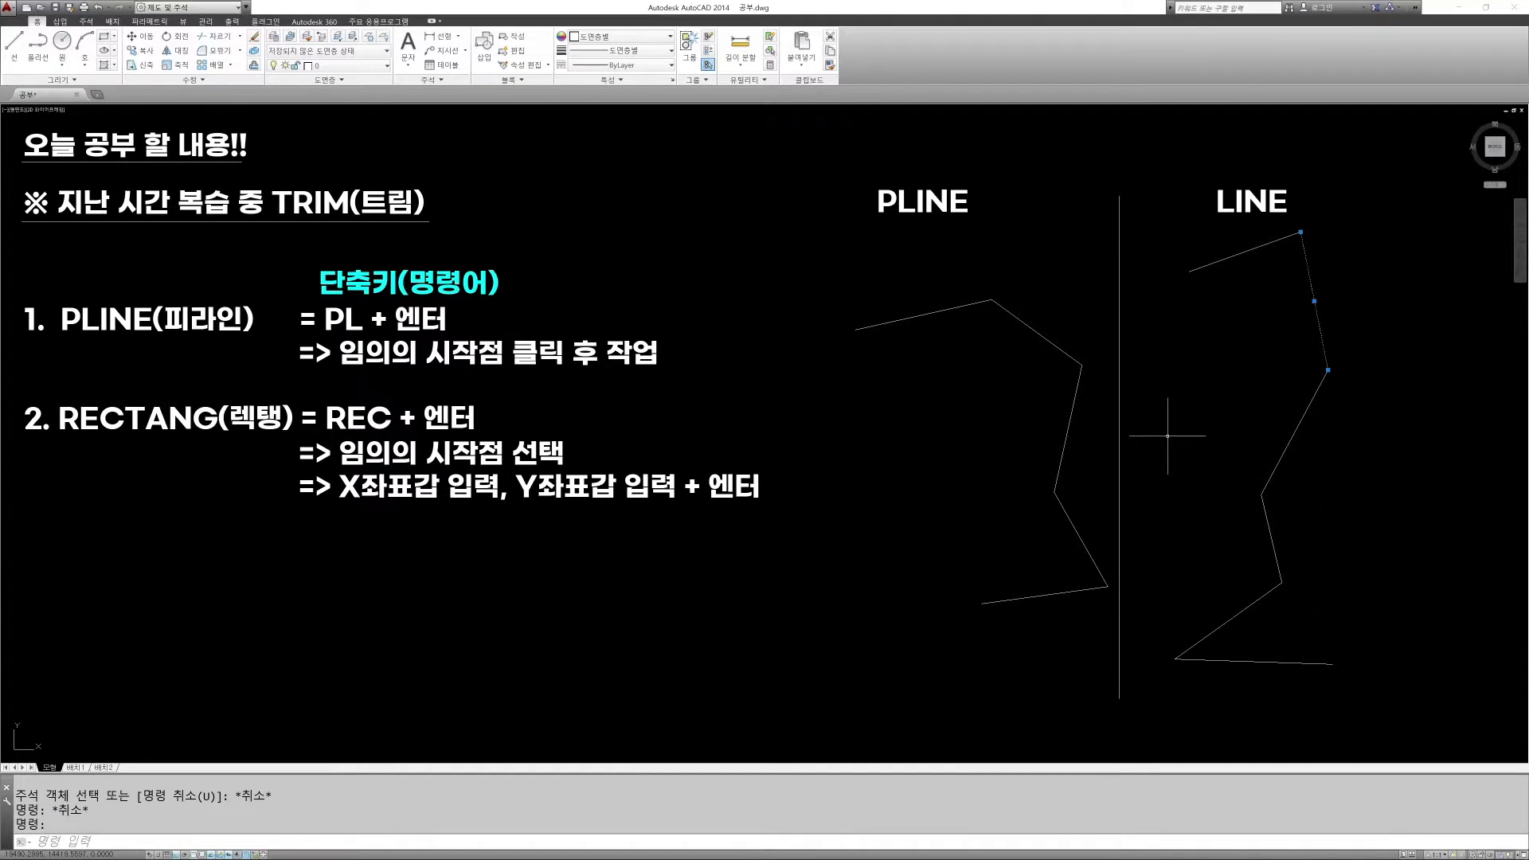
{"action": "key", "text": "Escape"}
{"action": "left_click", "coordinate": [1240, 254]}
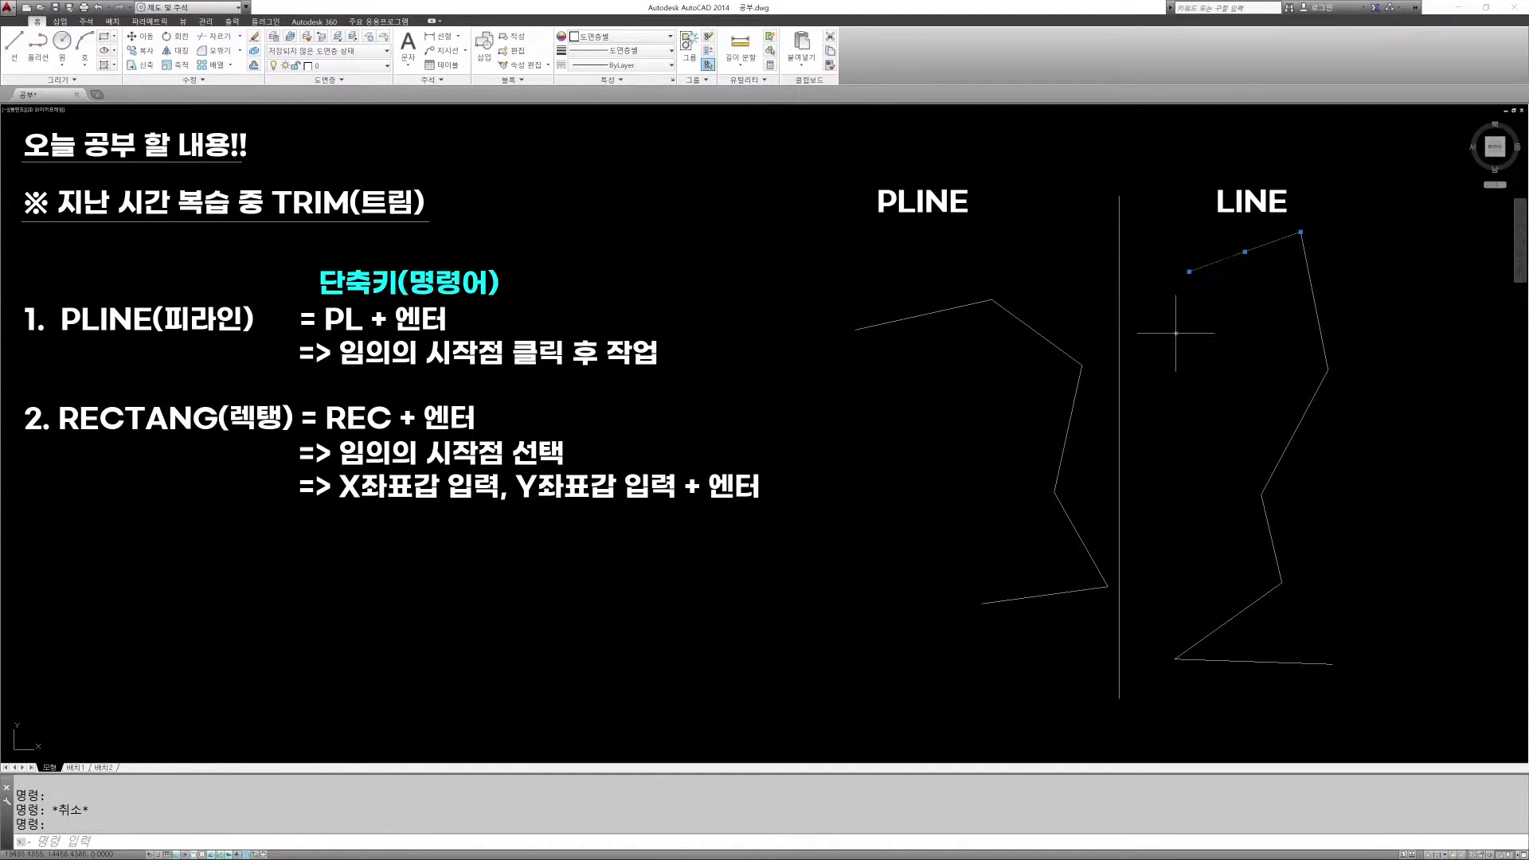
{"action": "left_click", "coordinate": [1314, 296]}
{"action": "key", "text": "Escape"}
{"action": "left_click_drag", "start_coordinate": [1327, 330], "coordinate": [1242, 239]}
{"action": "key", "text": "Escape"}
{"action": "left_click_drag", "start_coordinate": [1341, 311], "coordinate": [1234, 242]}
{"action": "key", "text": "Escape"}
{"action": "left_click_drag", "start_coordinate": [1341, 294], "coordinate": [1297, 281]}
{"action": "key", "text": "Escape"}
{"action": "left_click_drag", "start_coordinate": [1322, 438], "coordinate": [1280, 421]}
{"action": "left_click_drag", "start_coordinate": [1316, 549], "coordinate": [1256, 535]}
{"action": "key", "text": "Escape"}
{"action": "left_click_drag", "start_coordinate": [1252, 619], "coordinate": [1211, 594]}
{"action": "key", "text": "Escape"}
{"action": "left_click_drag", "start_coordinate": [1305, 645], "coordinate": [1263, 637]}
{"action": "key", "text": "Escape"}
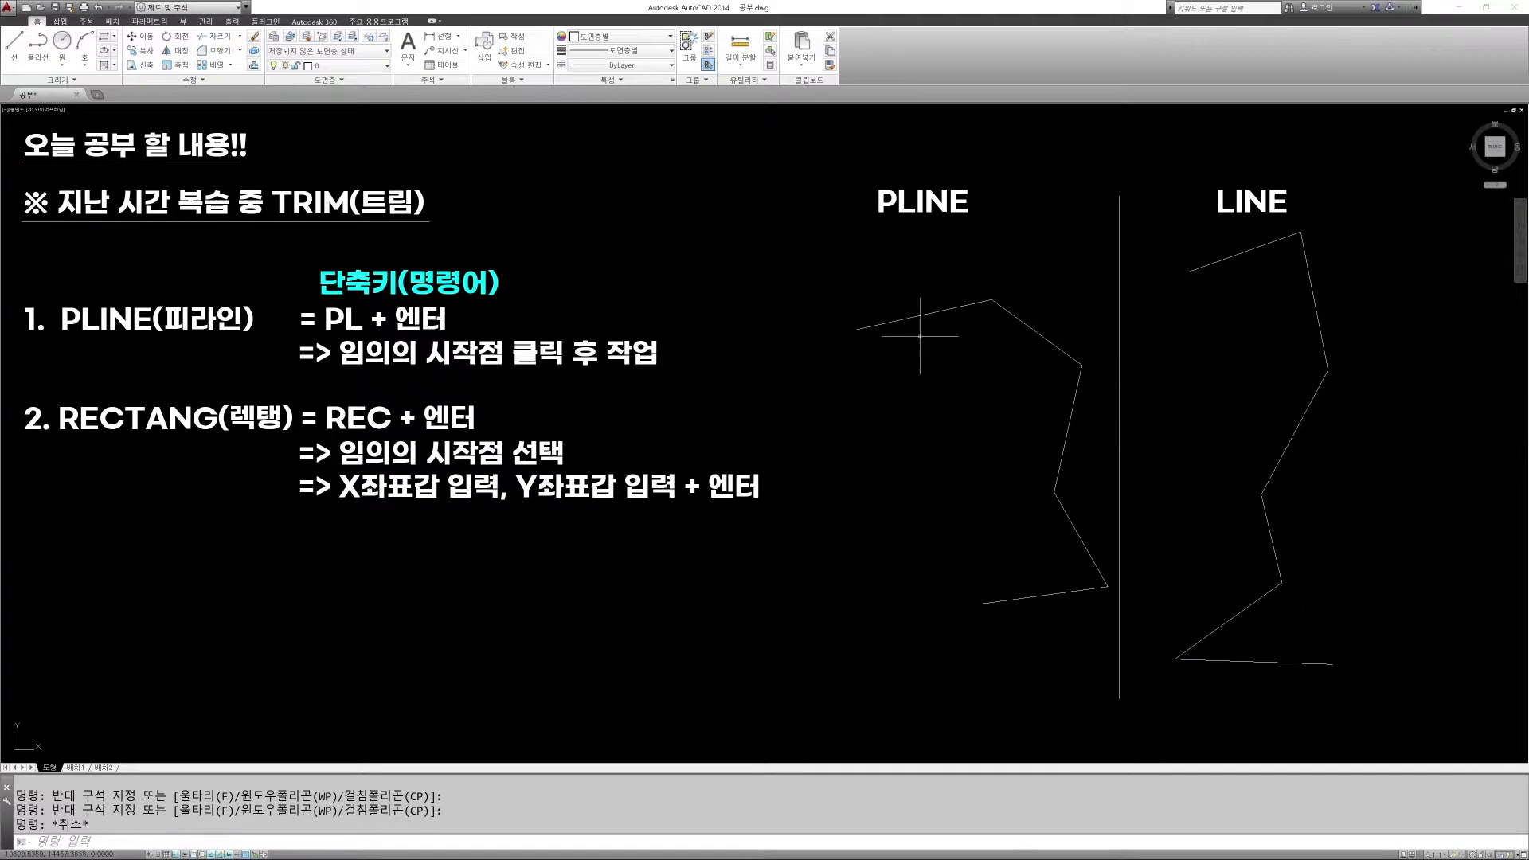
Select the PLINE zigzag by one of its segments to examine how much of it is picked, and clear the selection
{"action": "left_click", "coordinate": [1075, 452]}
{"action": "left_click", "coordinate": [1025, 431]}
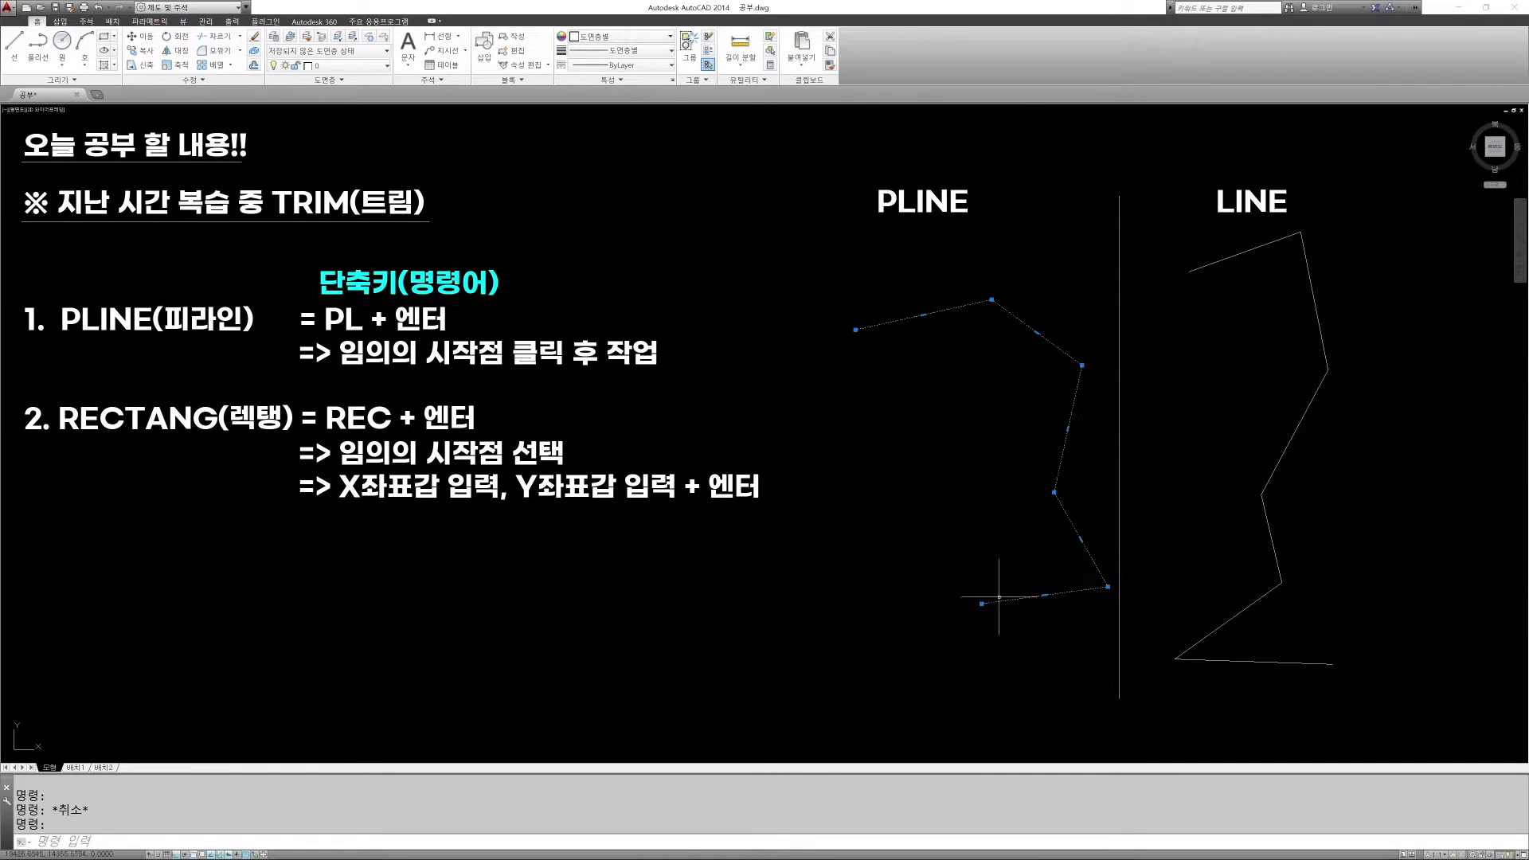
{"action": "key", "text": "Escape"}
{"action": "key", "text": "Escape"}
Erase both zigzags together with their PLINE and LINE labels and the dividing line, using one crossing selection
{"action": "type", "text": "E"}
{"action": "key", "text": "Return"}
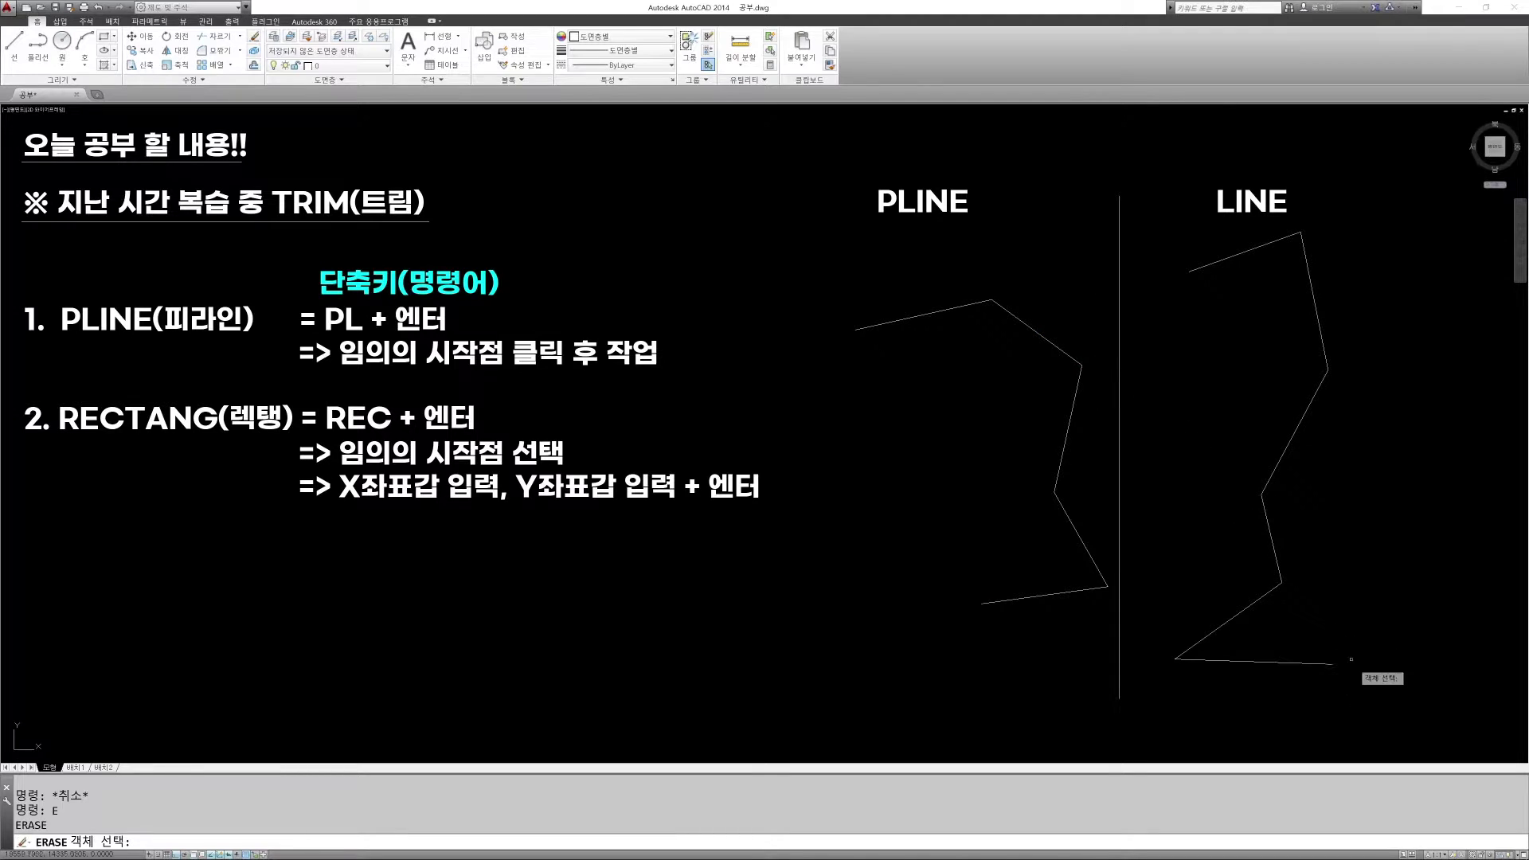
{"action": "left_click", "coordinate": [1370, 691]}
{"action": "left_click", "coordinate": [844, 162]}
{"action": "key", "text": "Return"}
{"action": "key", "text": "Escape"}
{"action": "key", "text": "Escape"}
{"action": "key", "text": "Escape"}
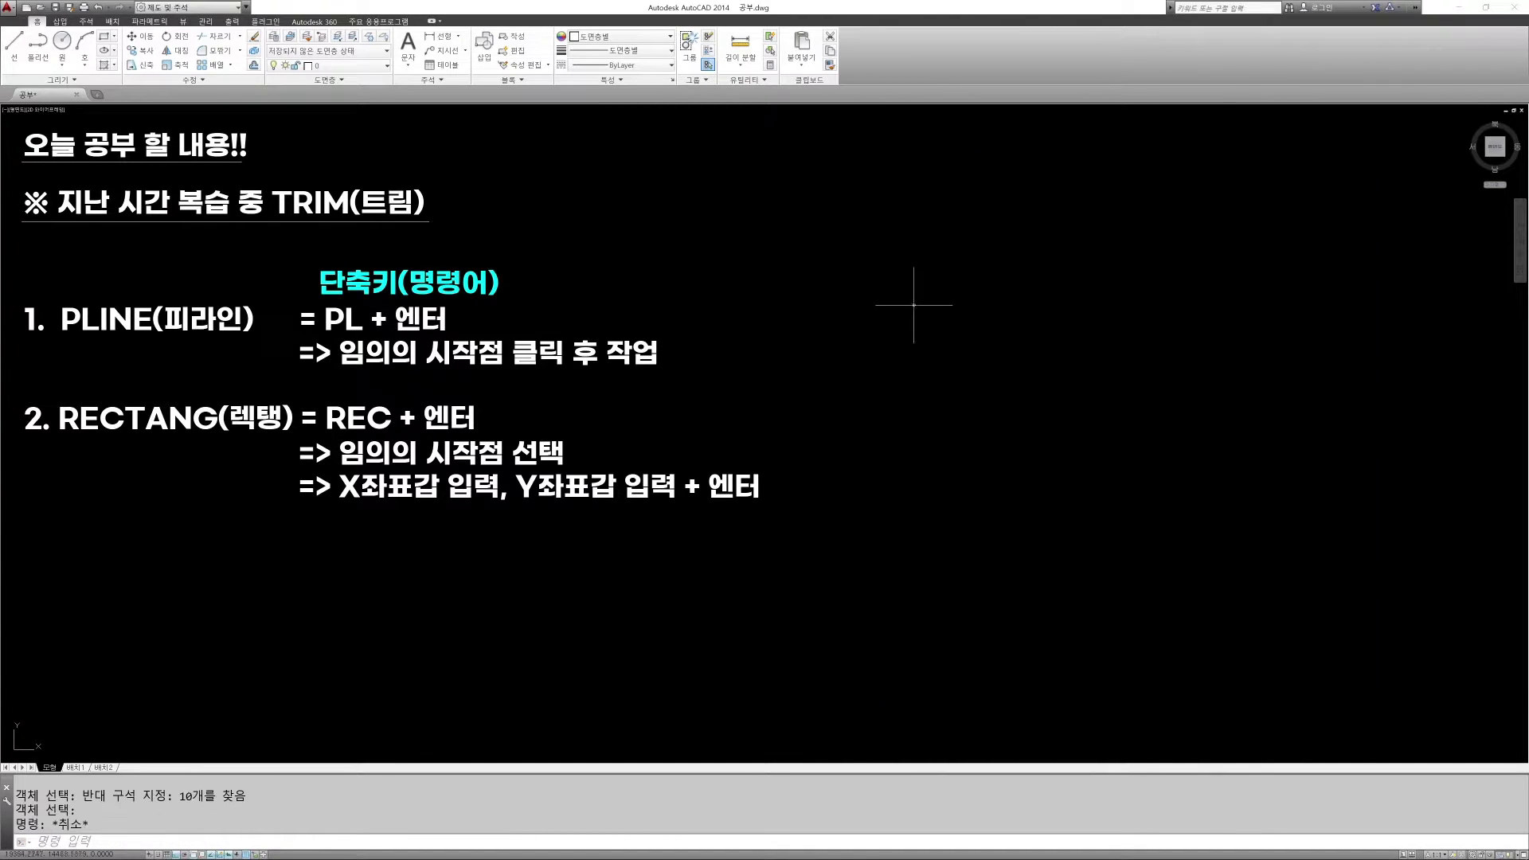
Draw a 100 by 100 square with the Polyline command, ending at its starting corner
{"action": "type", "text": "PL"}
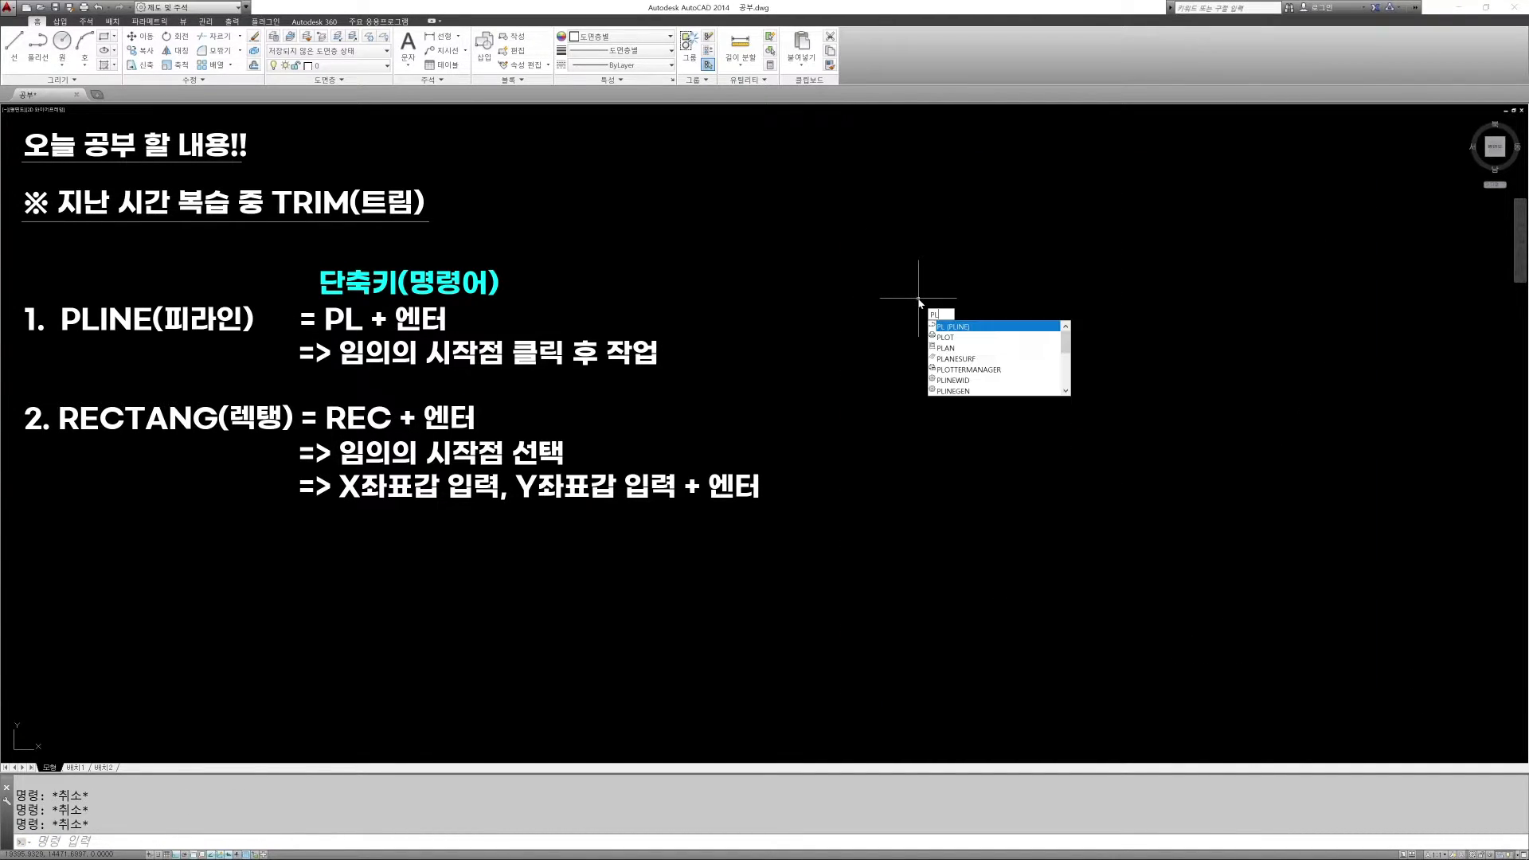
{"action": "key", "text": "Return"}
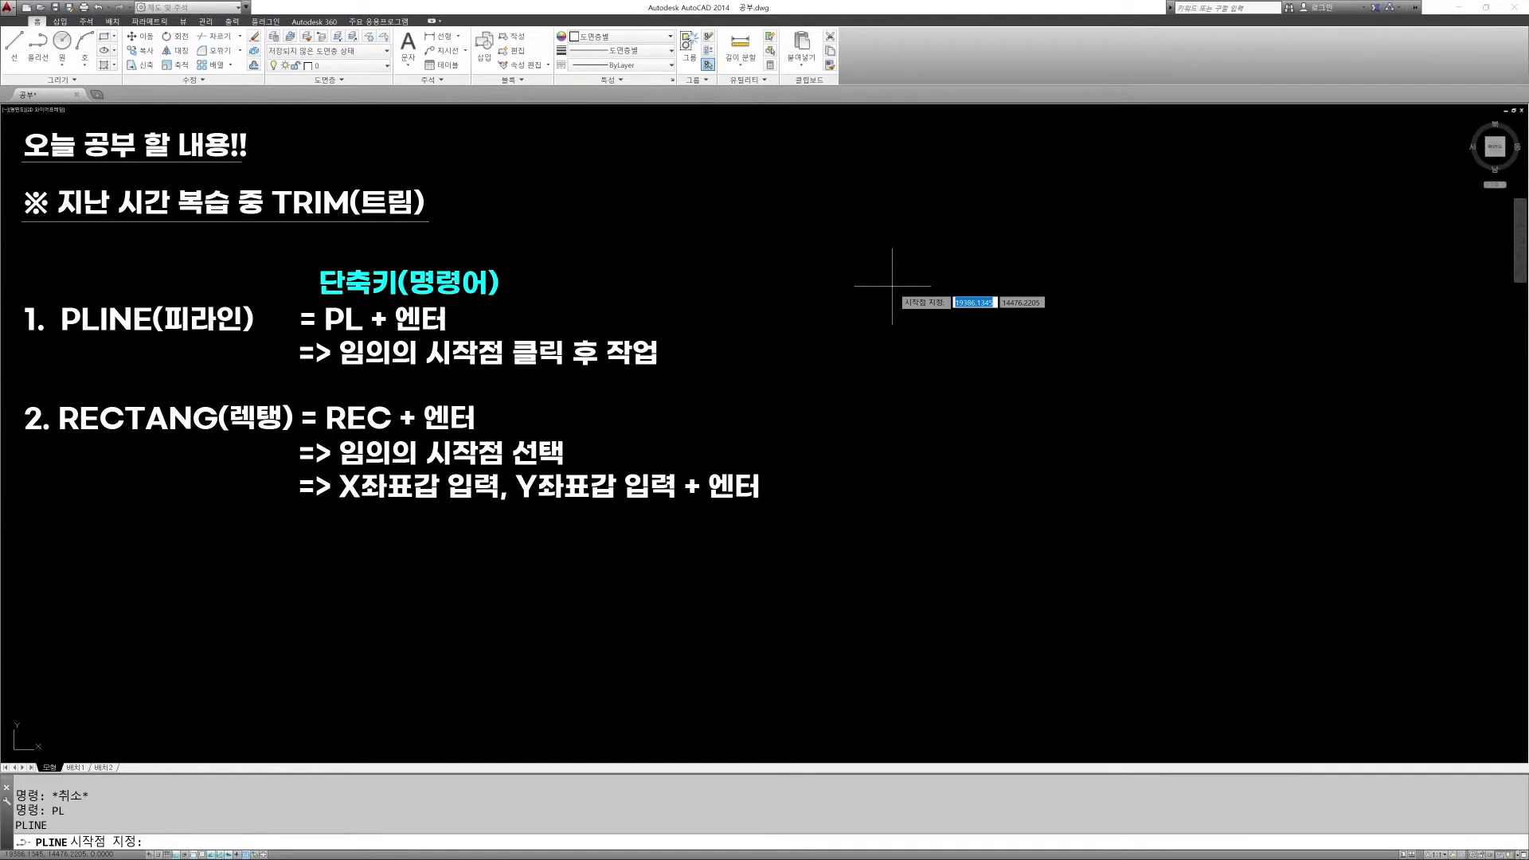
{"action": "left_click", "coordinate": [892, 285]}
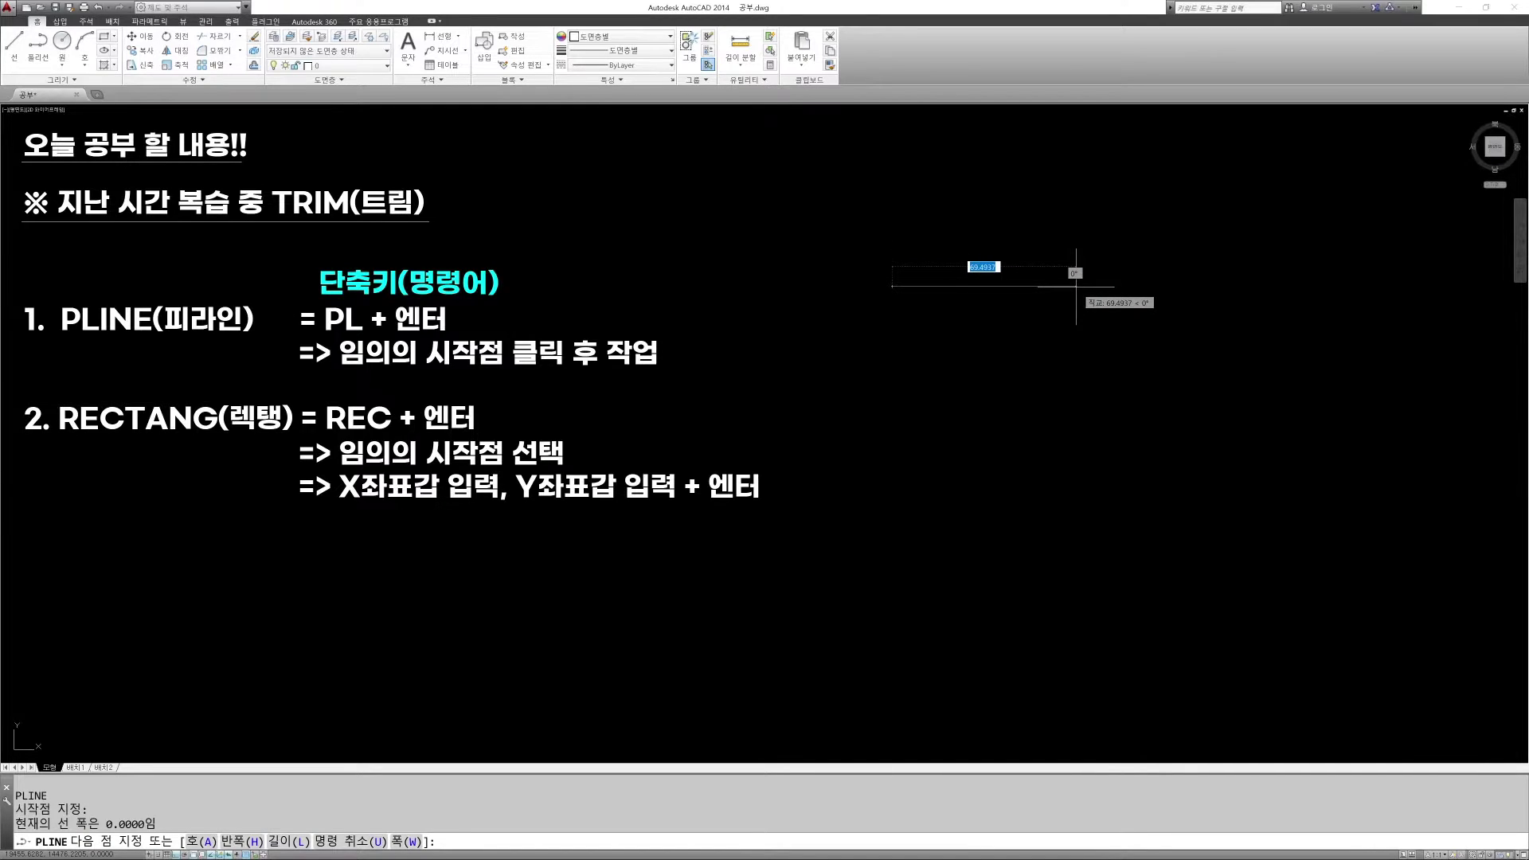
{"action": "type", "text": "100"}
{"action": "key", "text": "Return"}
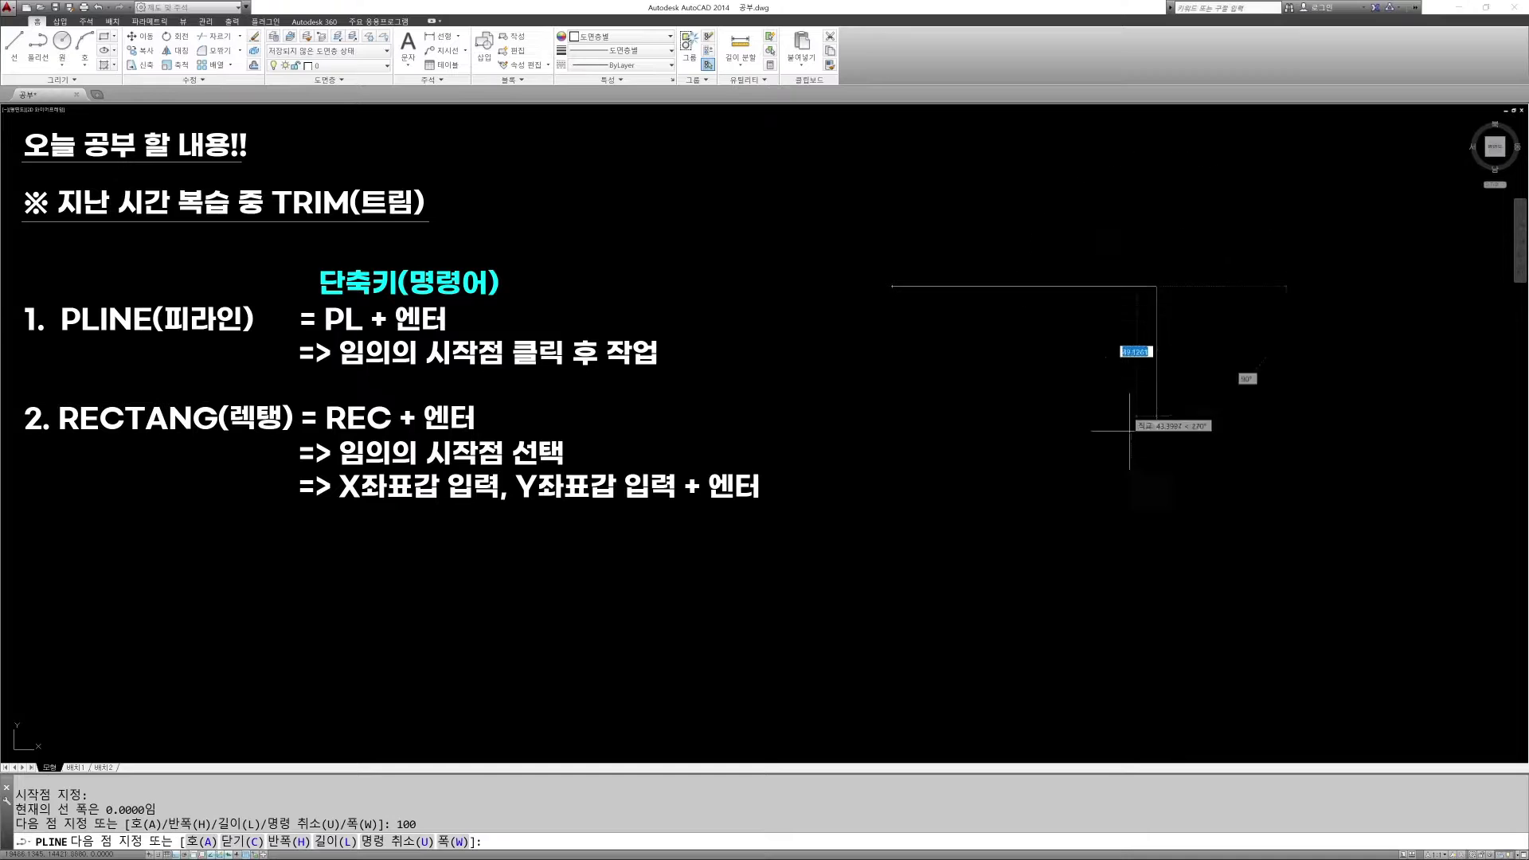
{"action": "type", "text": "100"}
{"action": "key", "text": "Return"}
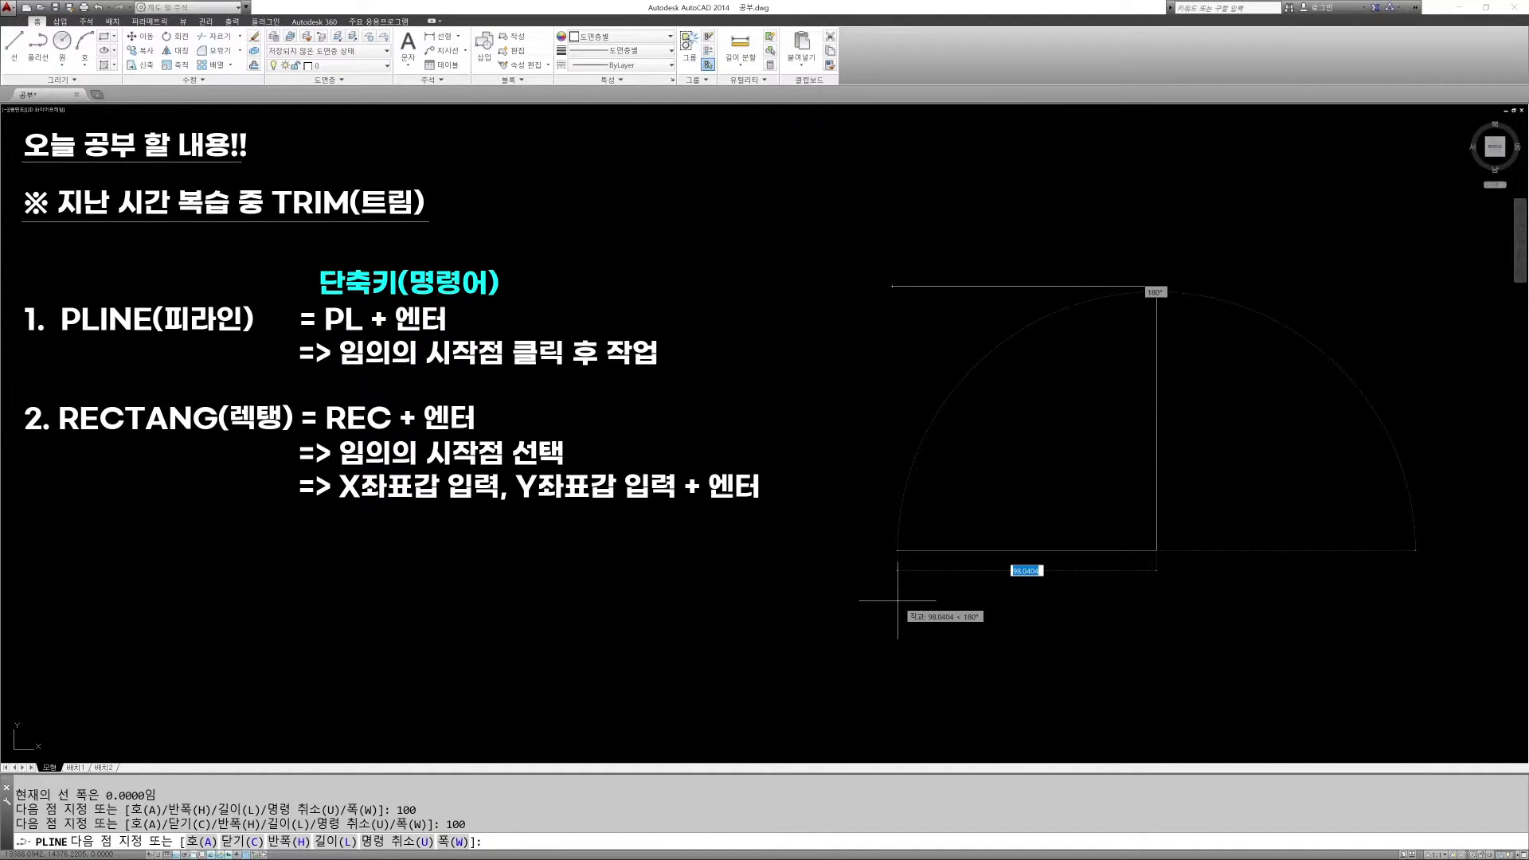
{"action": "type", "text": "100"}
{"action": "key", "text": "Return"}
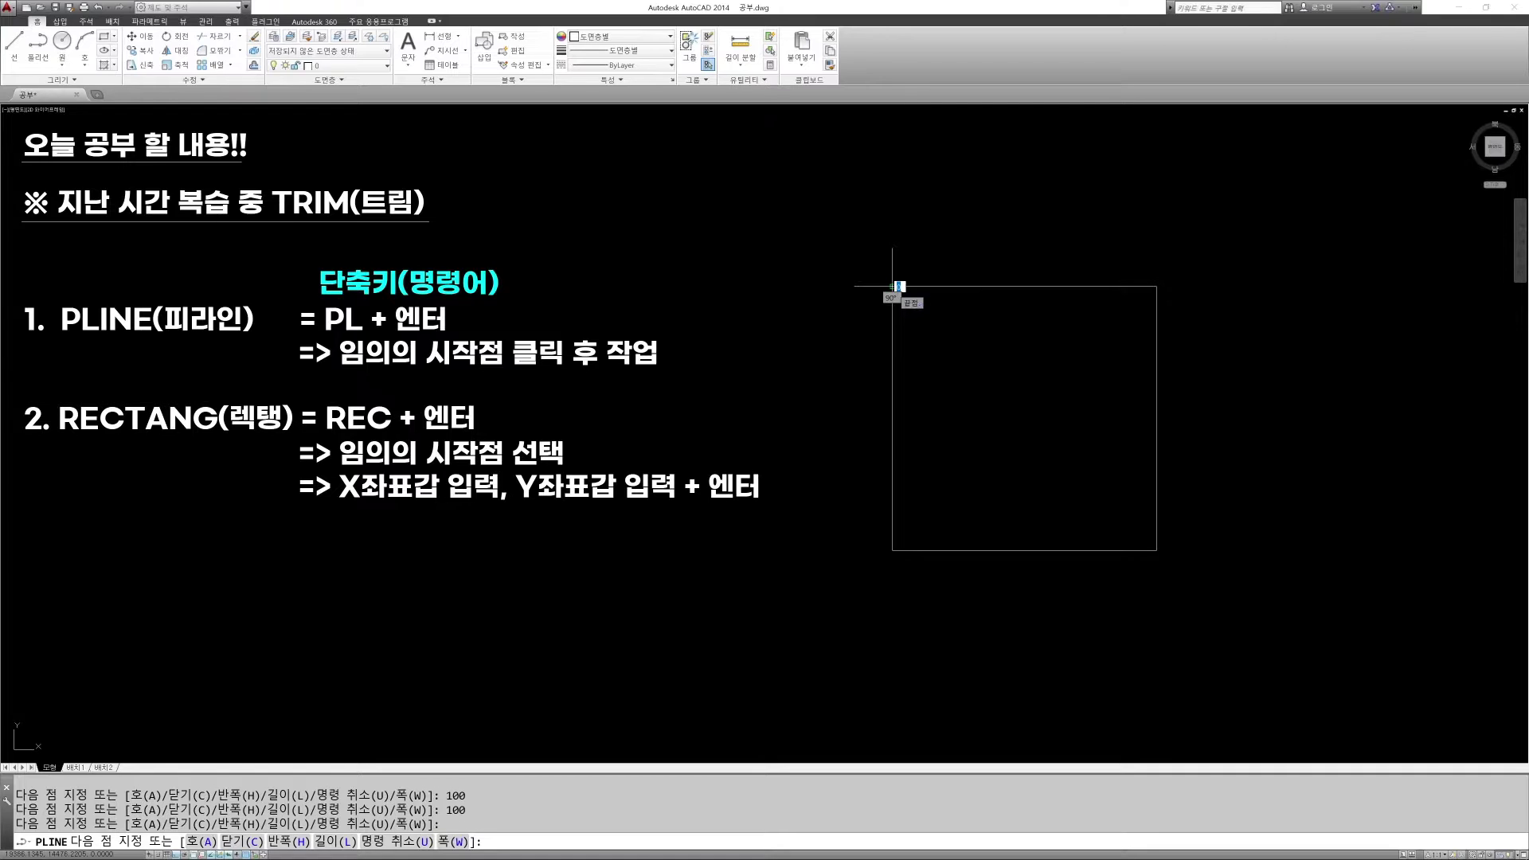
{"action": "key", "text": "Escape"}
Add linear dimensions to the square's width above it and to its height along its left side
{"action": "left_click", "coordinate": [442, 36]}
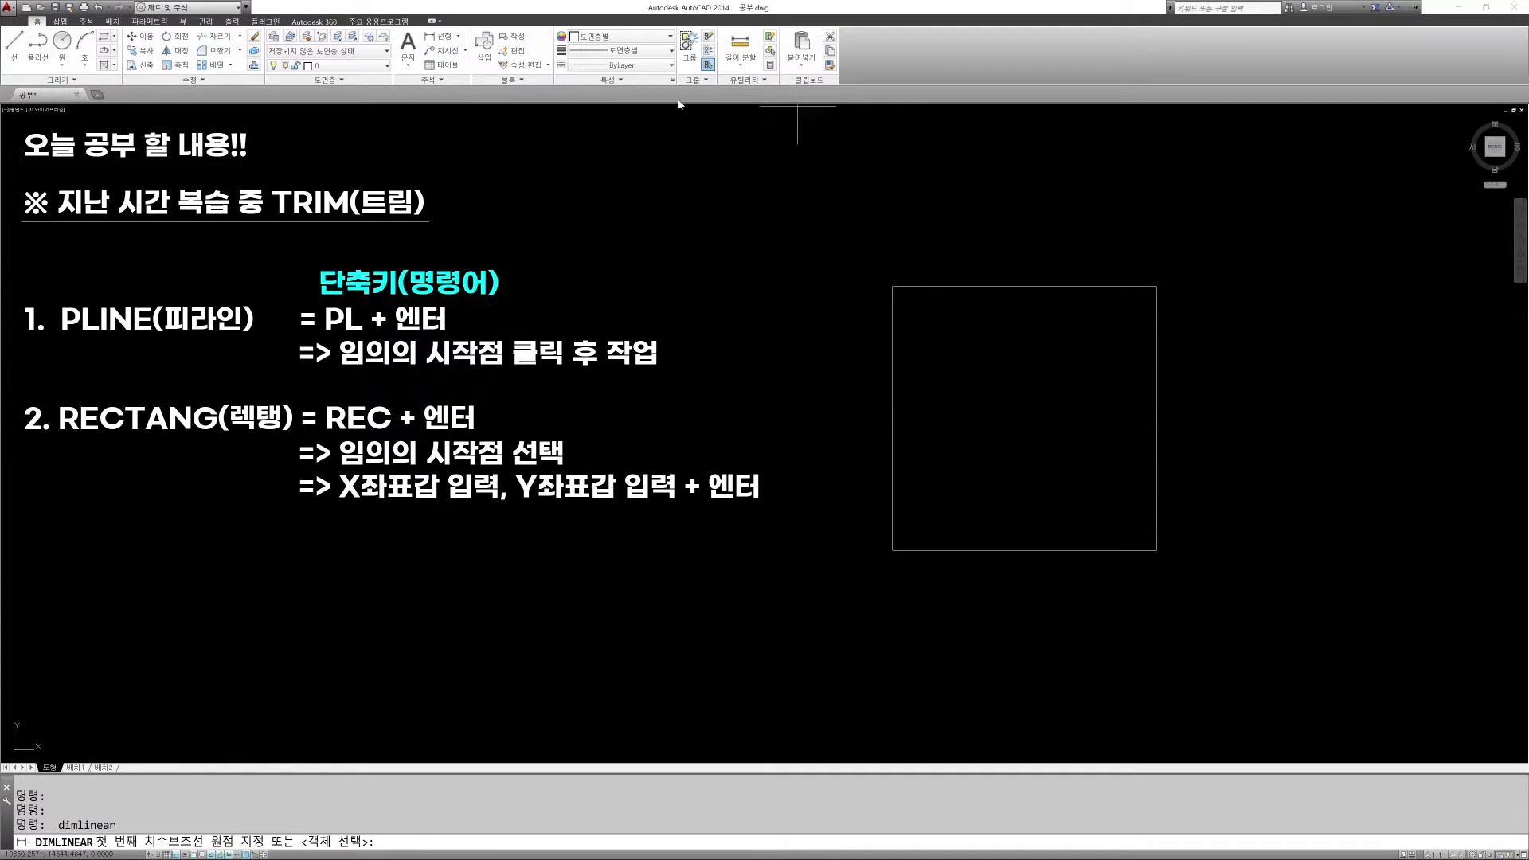
{"action": "left_click", "coordinate": [893, 286]}
{"action": "left_click", "coordinate": [1156, 286]}
{"action": "left_click", "coordinate": [1154, 238]}
{"action": "key", "text": "Return"}
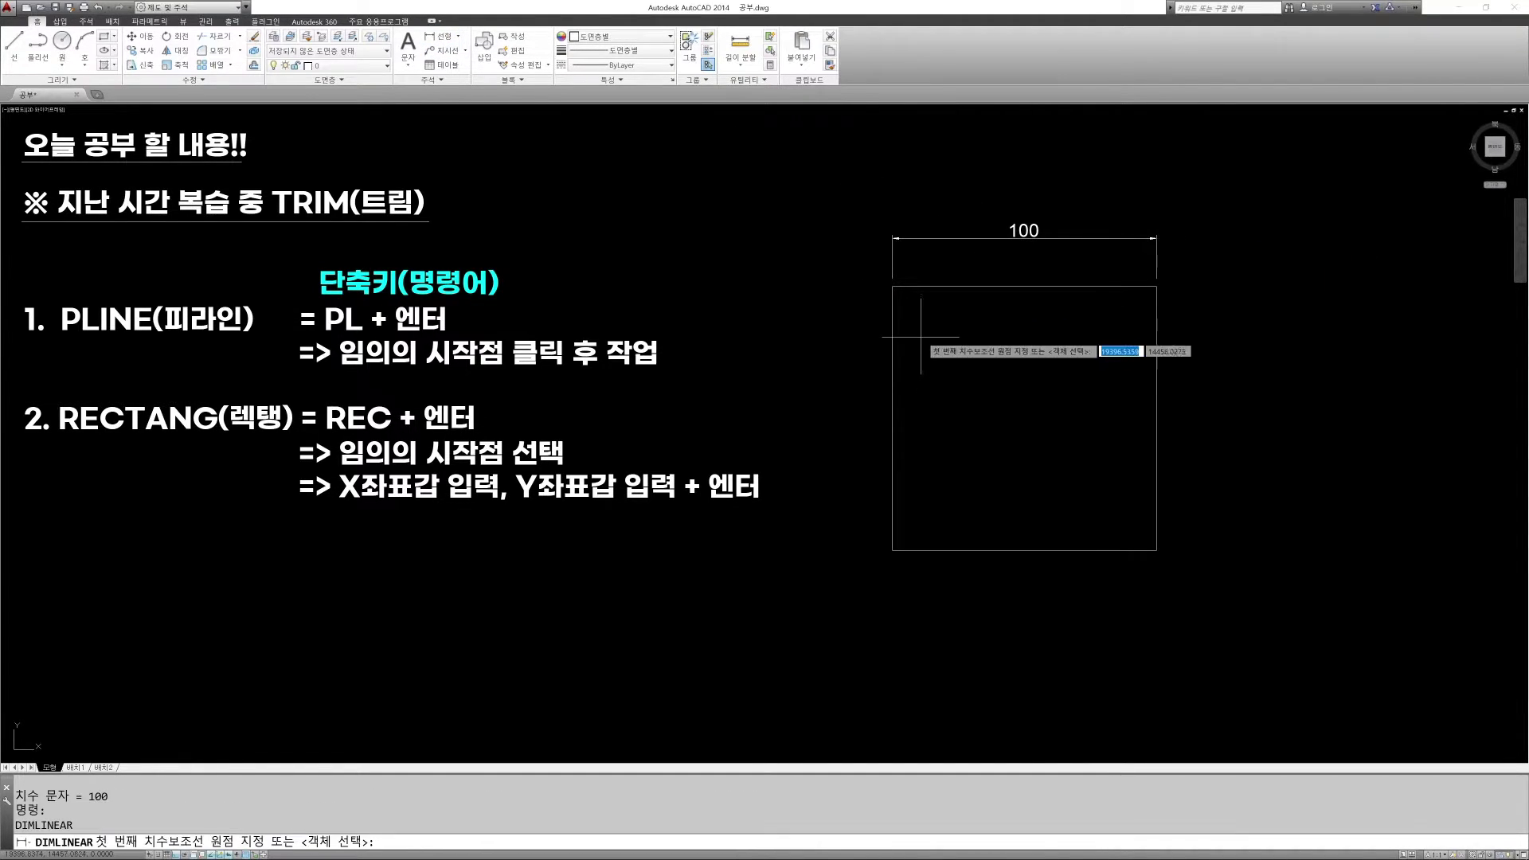
{"action": "left_click", "coordinate": [895, 552]}
{"action": "left_click", "coordinate": [893, 286]}
{"action": "left_click", "coordinate": [825, 609]}
{"action": "key", "text": "Escape"}
{"action": "key", "text": "Escape"}
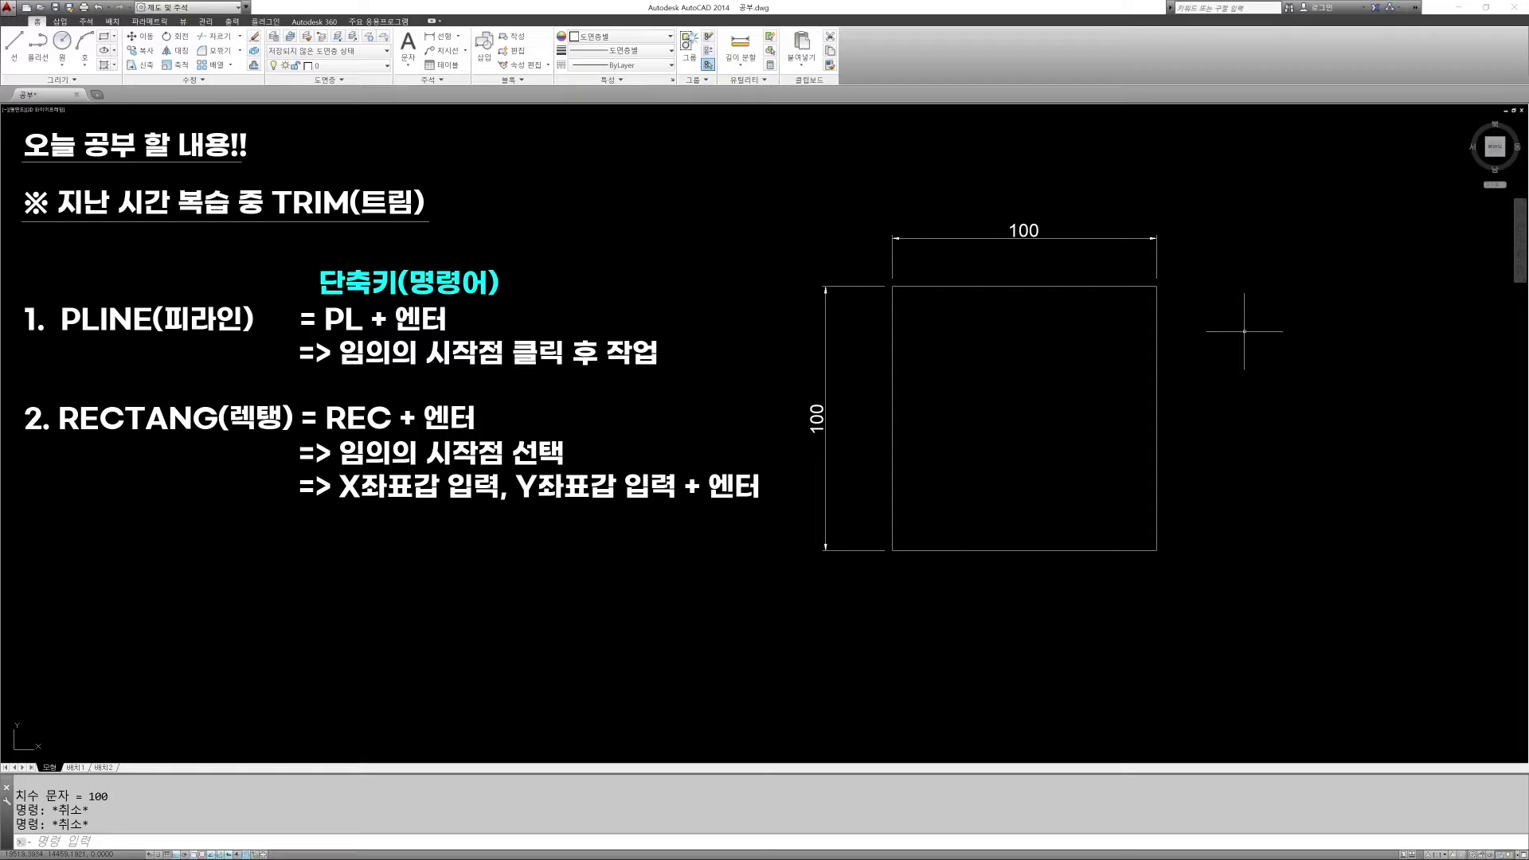
Draw a second 100 by 100 square with the Line command, to the right of the polyline square and level with it
{"action": "type", "text": "l"}
{"action": "key", "text": "Return"}
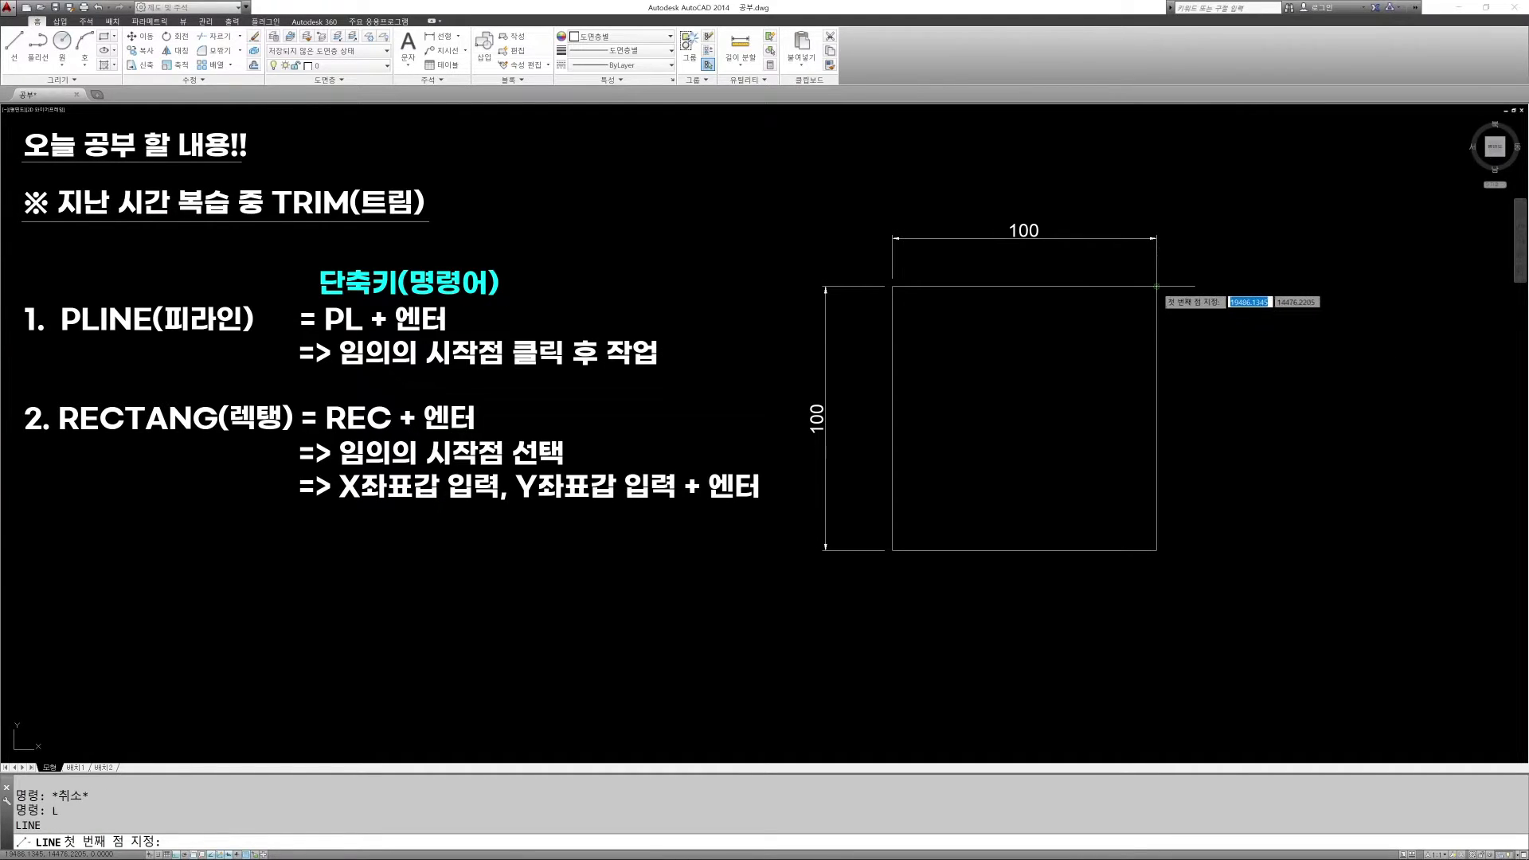
{"action": "left_click", "coordinate": [1225, 287]}
{"action": "type", "text": "100"}
{"action": "key", "text": "Return"}
{"action": "type", "text": "100"}
{"action": "key", "text": "Return"}
{"action": "type", "text": "100"}
{"action": "key", "text": "Return"}
{"action": "left_click", "coordinate": [1225, 289]}
{"action": "key", "text": "Escape"}
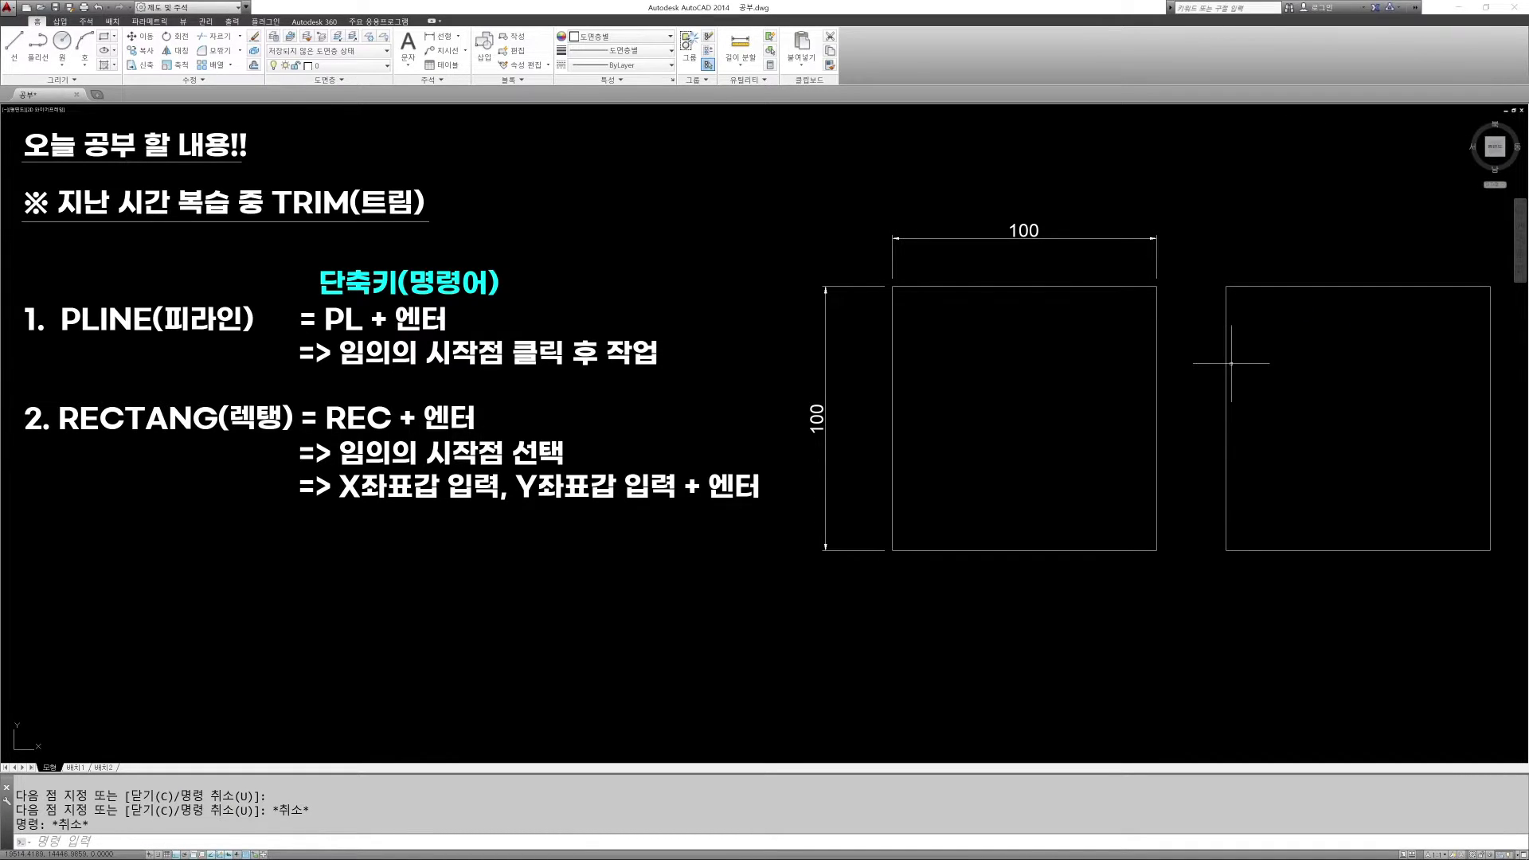
{"action": "key", "text": "Escape"}
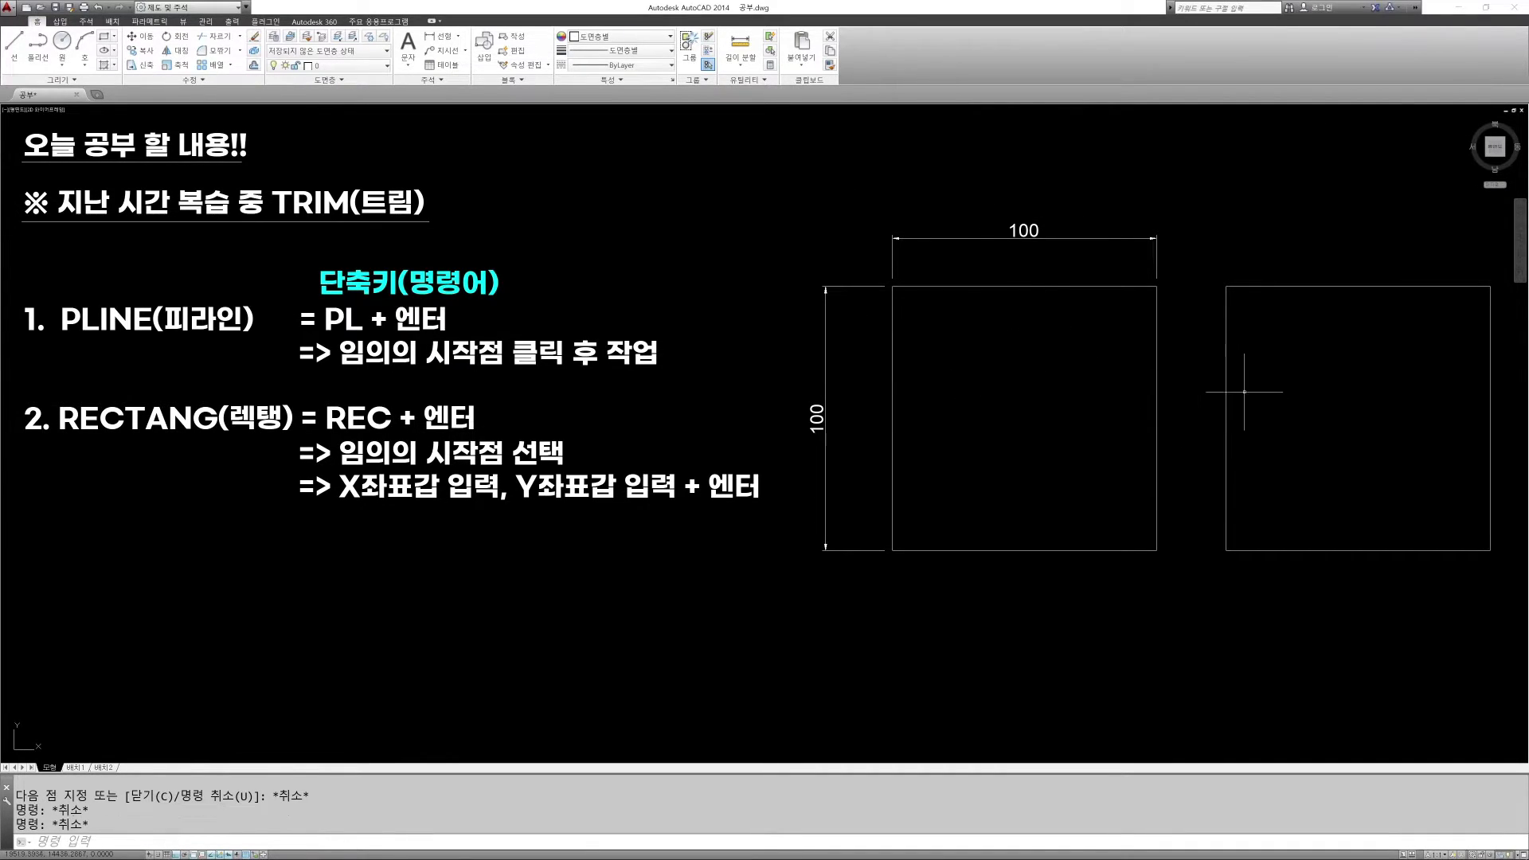
Select the left, bottom and right sides of the LINE square in turn to examine whether they are separate objects
{"action": "left_click", "coordinate": [1226, 369]}
{"action": "left_click", "coordinate": [1315, 604]}
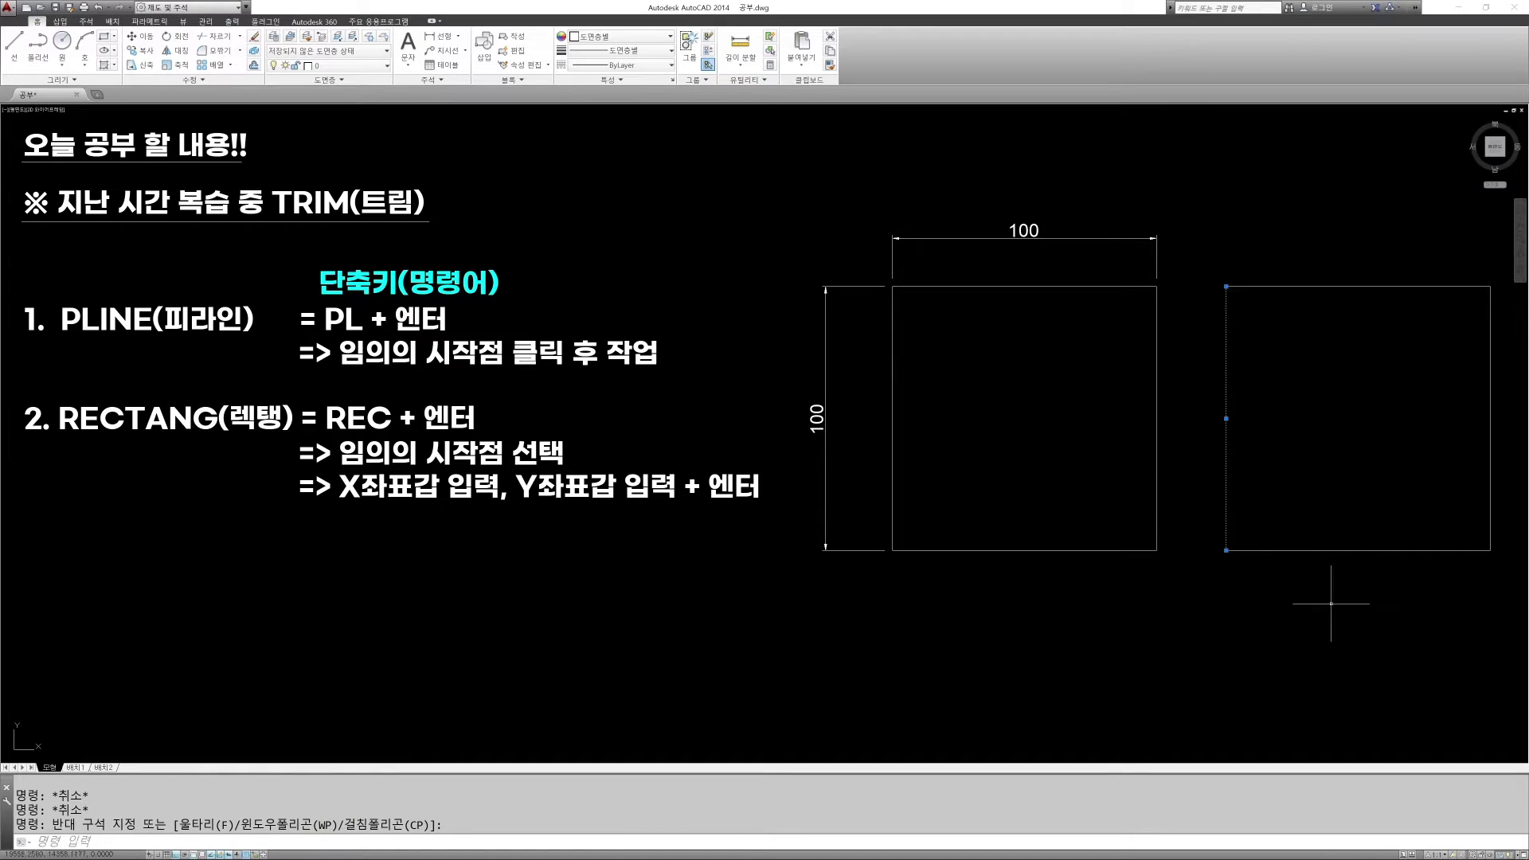
{"action": "key", "text": "Escape"}
{"action": "left_click", "coordinate": [1352, 598]}
{"action": "left_click", "coordinate": [1331, 522]}
{"action": "key", "text": "Escape"}
{"action": "left_click", "coordinate": [1509, 410]}
{"action": "left_click", "coordinate": [1468, 392]}
{"action": "key", "text": "Escape"}
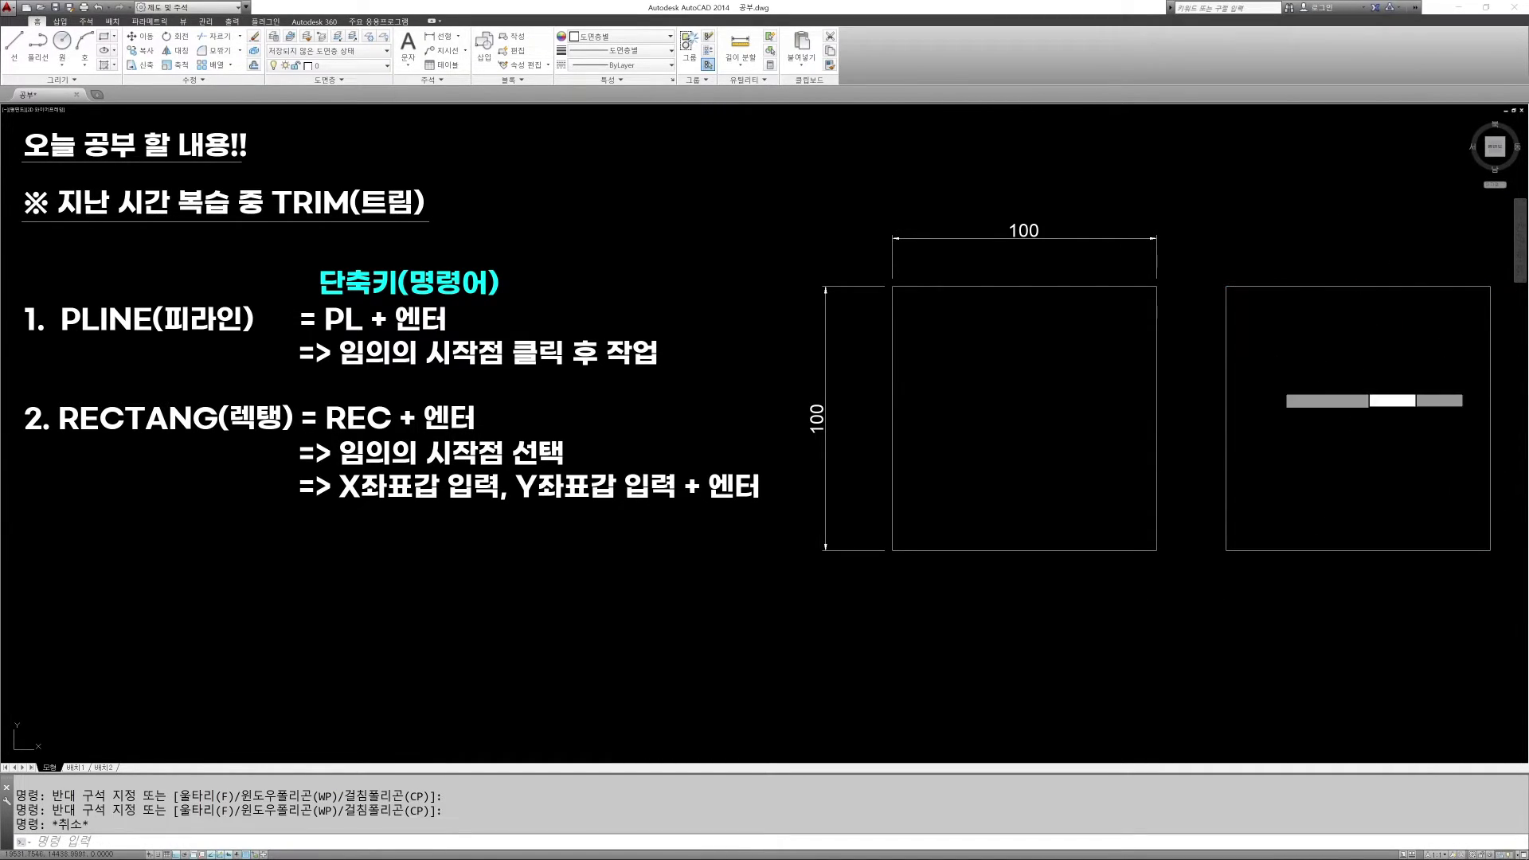
Select the polyline square with a crossing window over its right side to examine how much of it is picked
{"action": "left_click", "coordinate": [1181, 430]}
{"action": "left_click", "coordinate": [990, 422]}
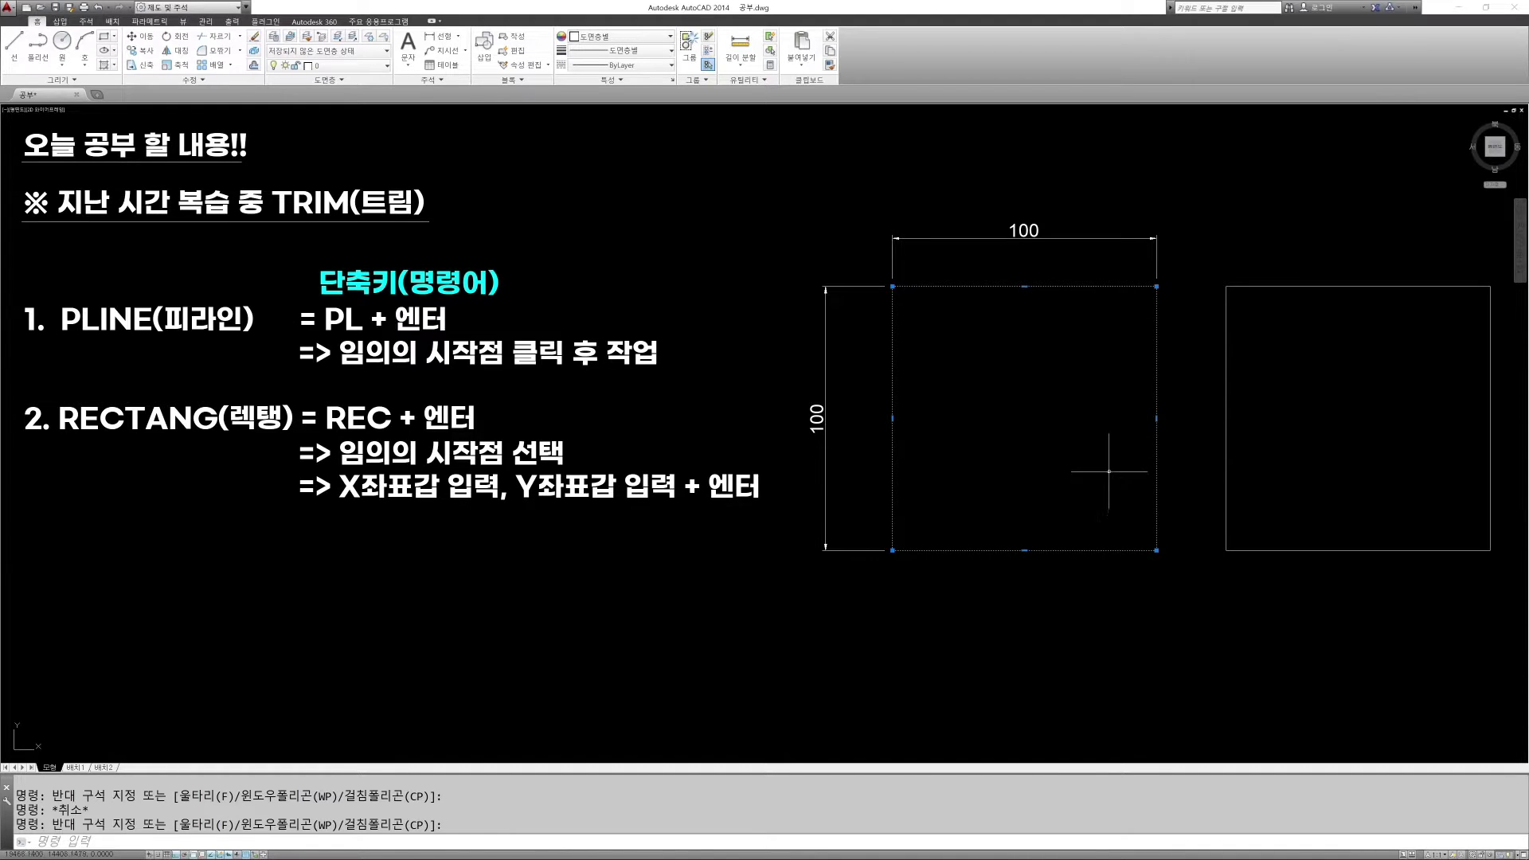
Erase both squares together with their width and height dimensions
{"action": "key", "text": "Escape"}
{"action": "key", "text": "Escape"}
{"action": "key", "text": "Escape"}
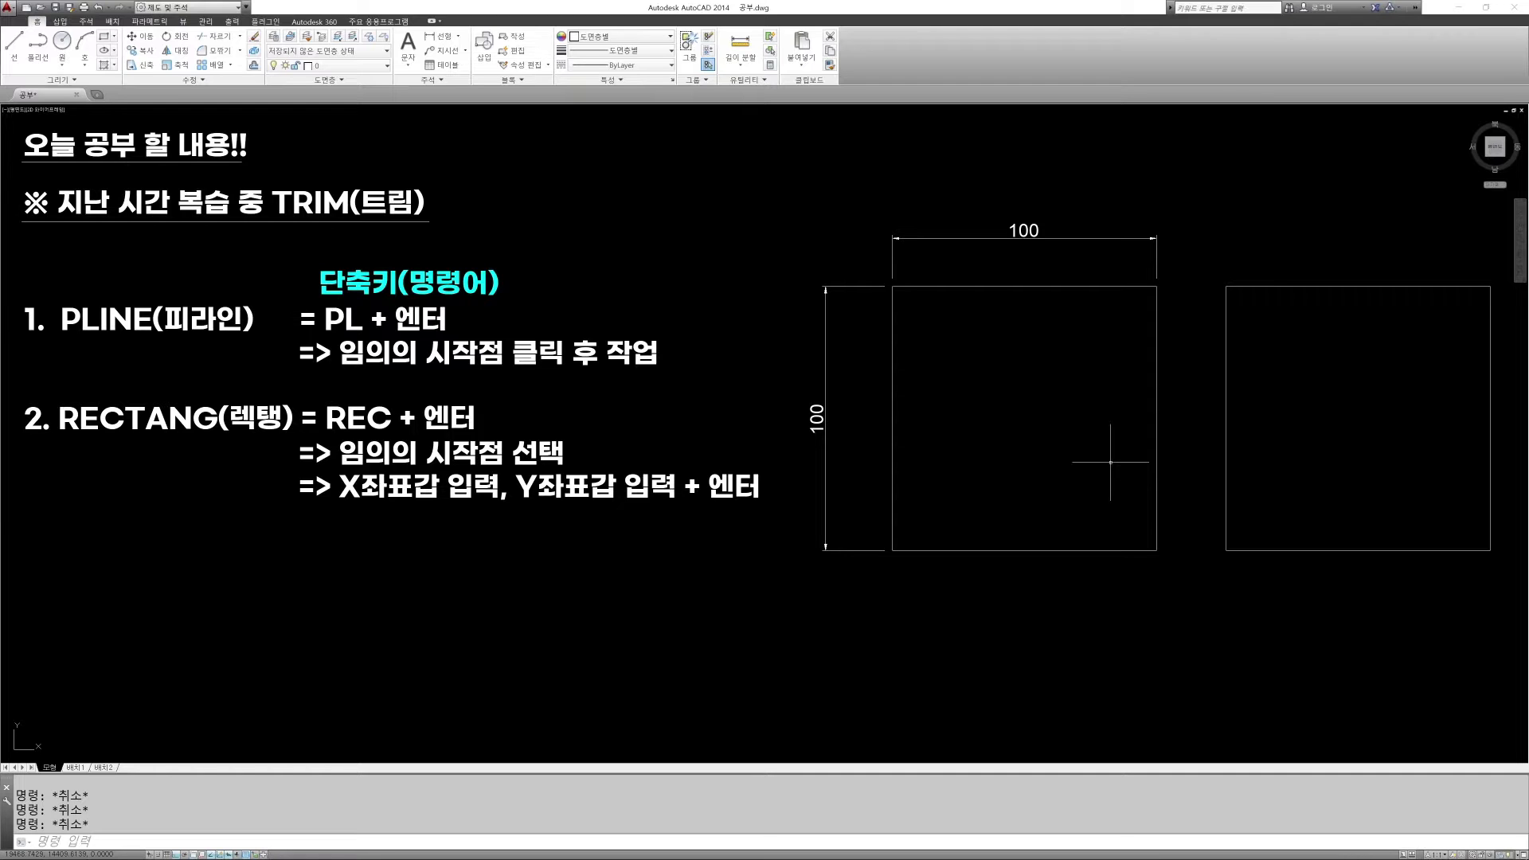
{"action": "type", "text": "E"}
{"action": "key", "text": "Return"}
{"action": "left_click", "coordinate": [1509, 599]}
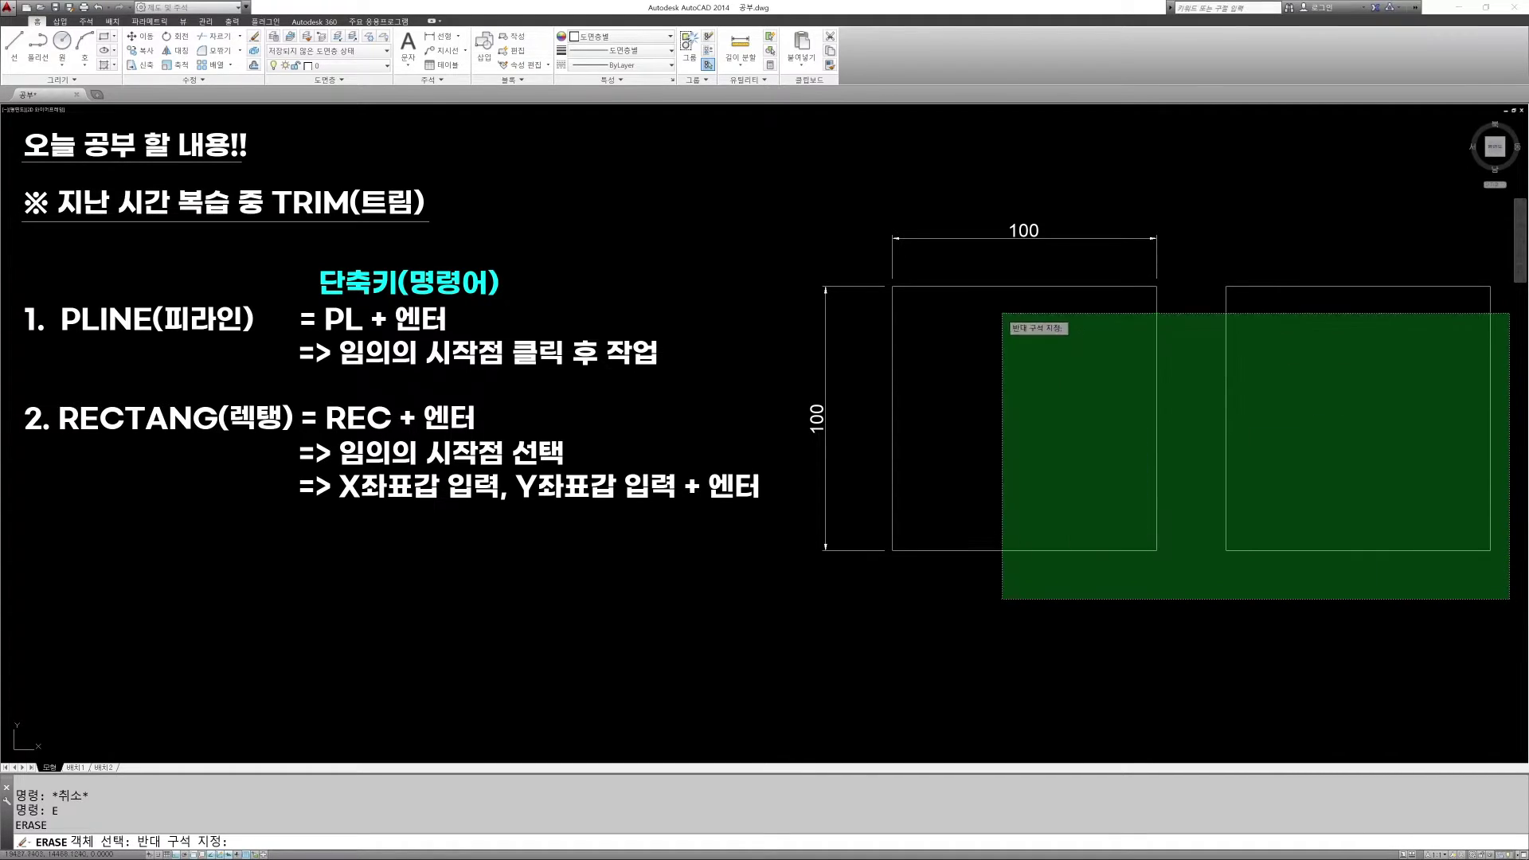
{"action": "left_click", "coordinate": [850, 196]}
{"action": "key", "text": "Return"}
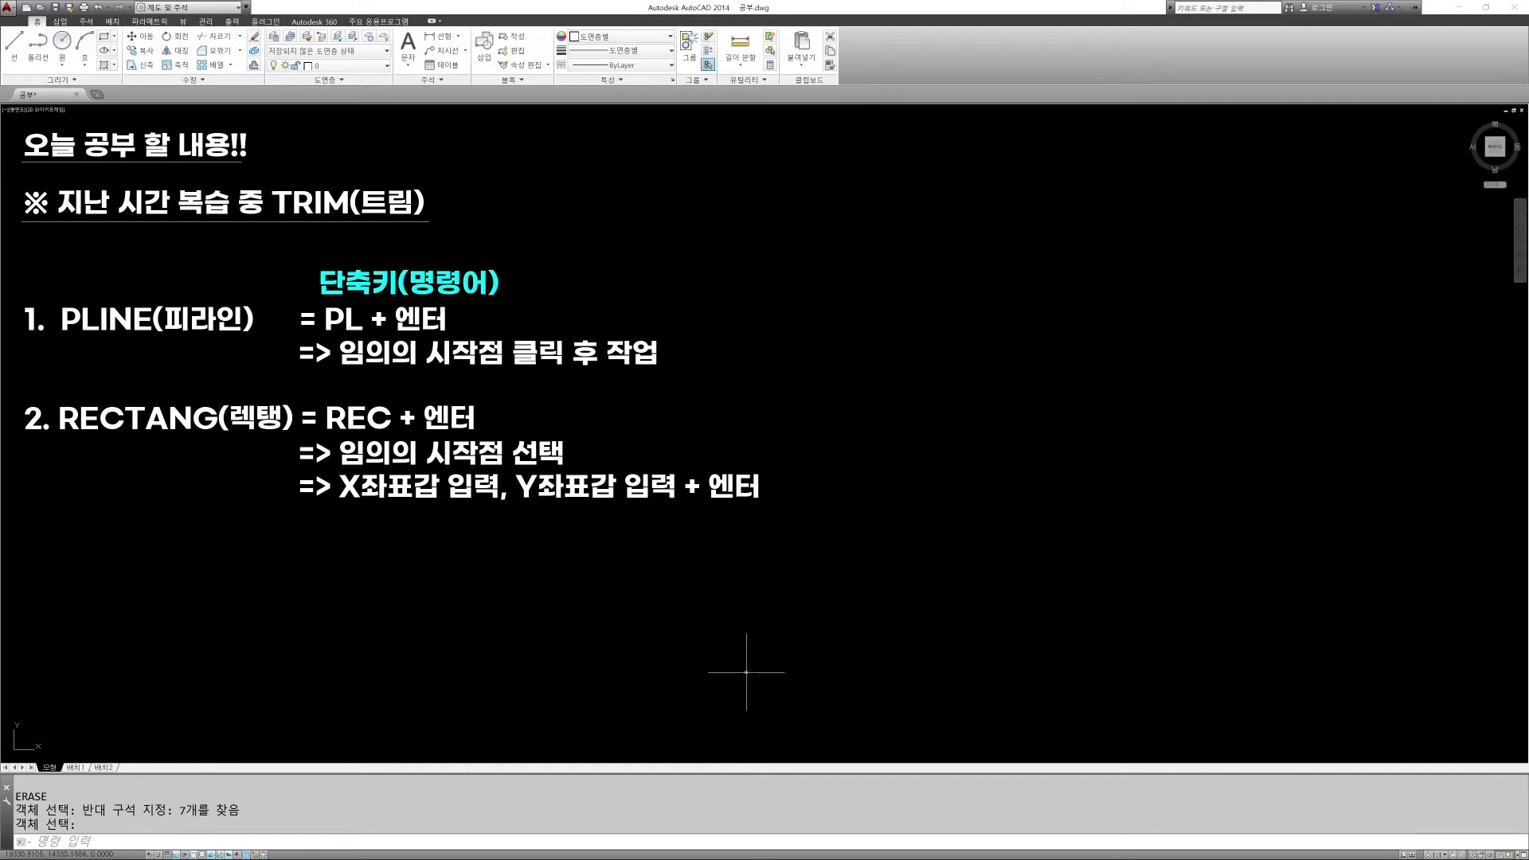
Enlarge the command history area so it shows four lines
{"action": "left_click_drag", "start_coordinate": [743, 778], "coordinate": [742, 817]}
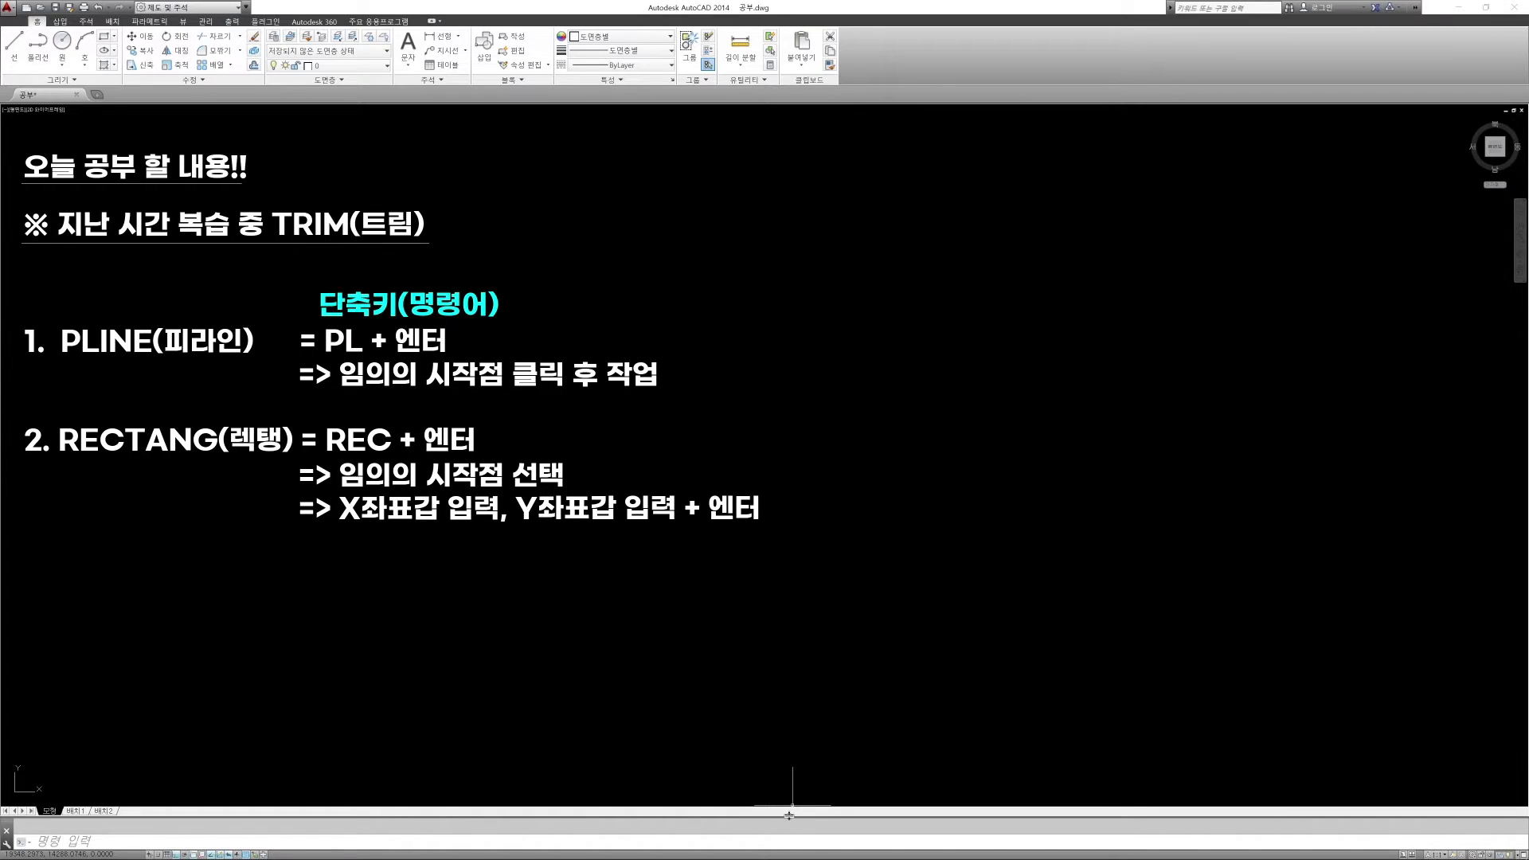
{"action": "left_click_drag", "start_coordinate": [789, 817], "coordinate": [789, 762]}
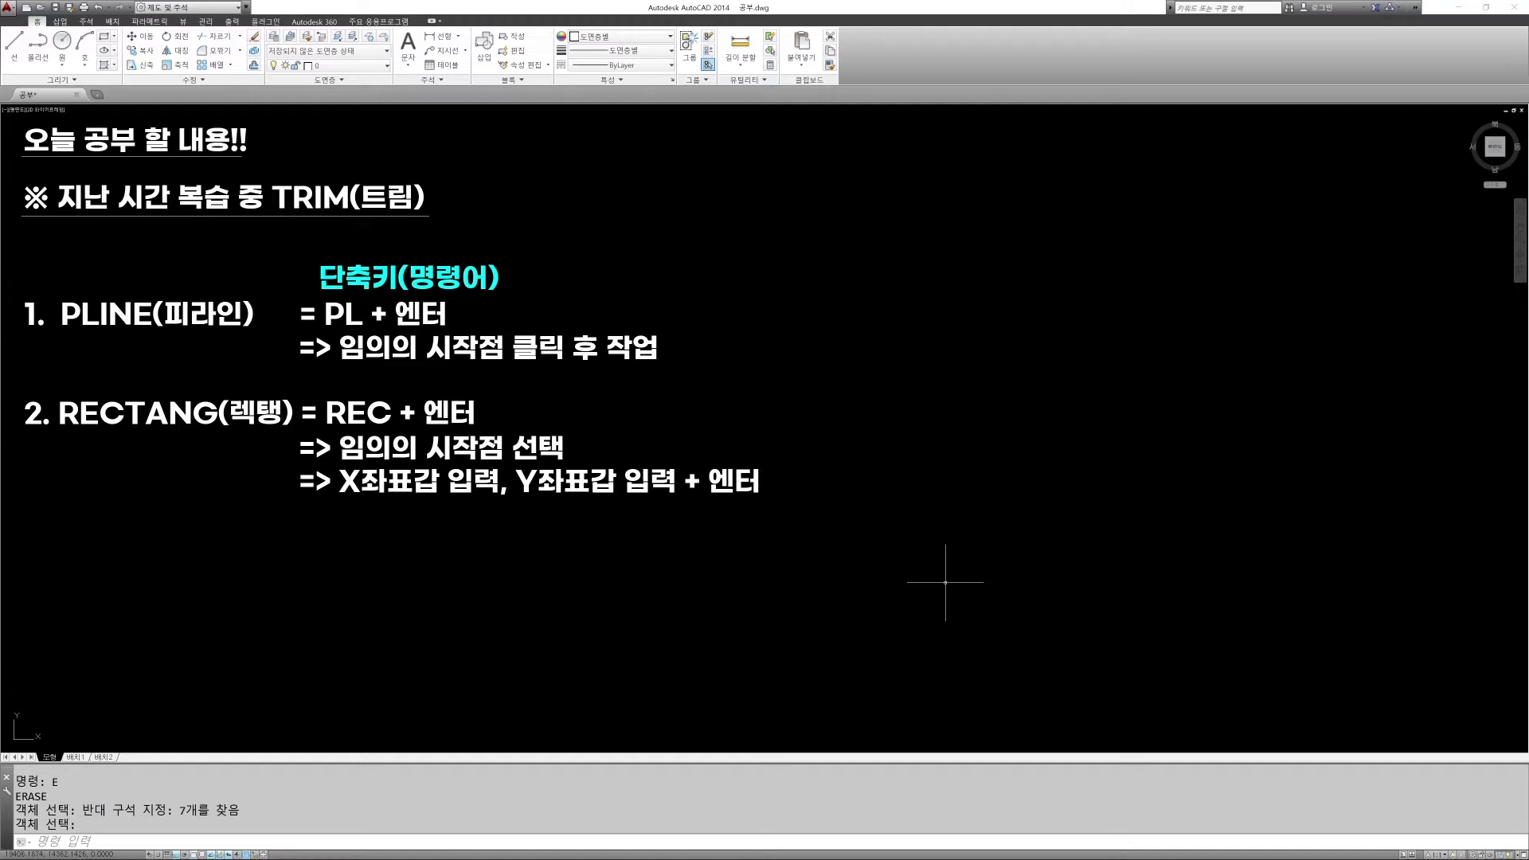
{"action": "type", "text": "REC"}
{"action": "key", "text": "Return"}
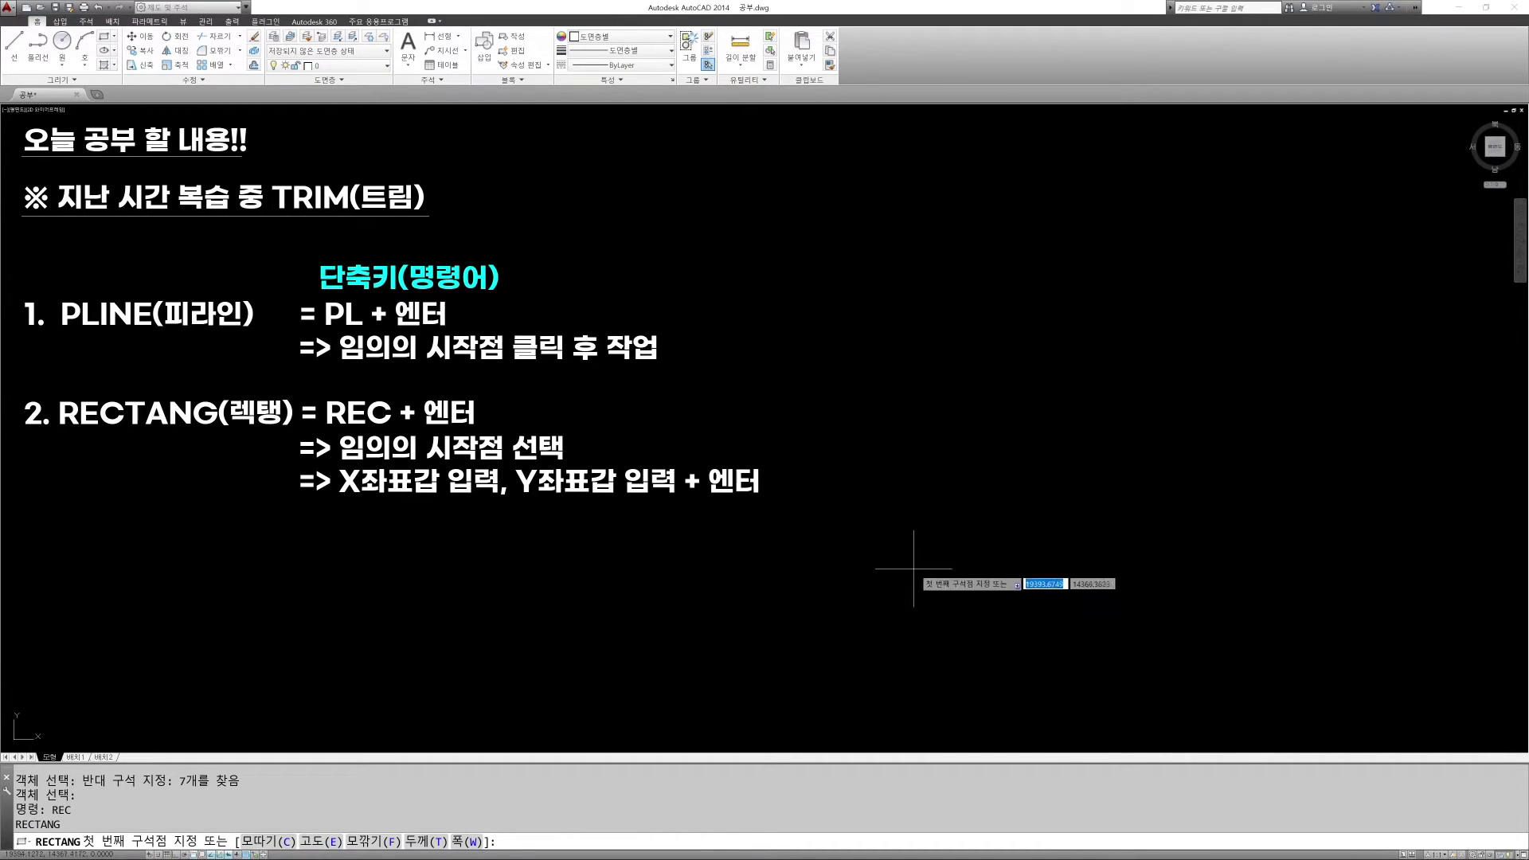
{"action": "left_click", "coordinate": [901, 548]}
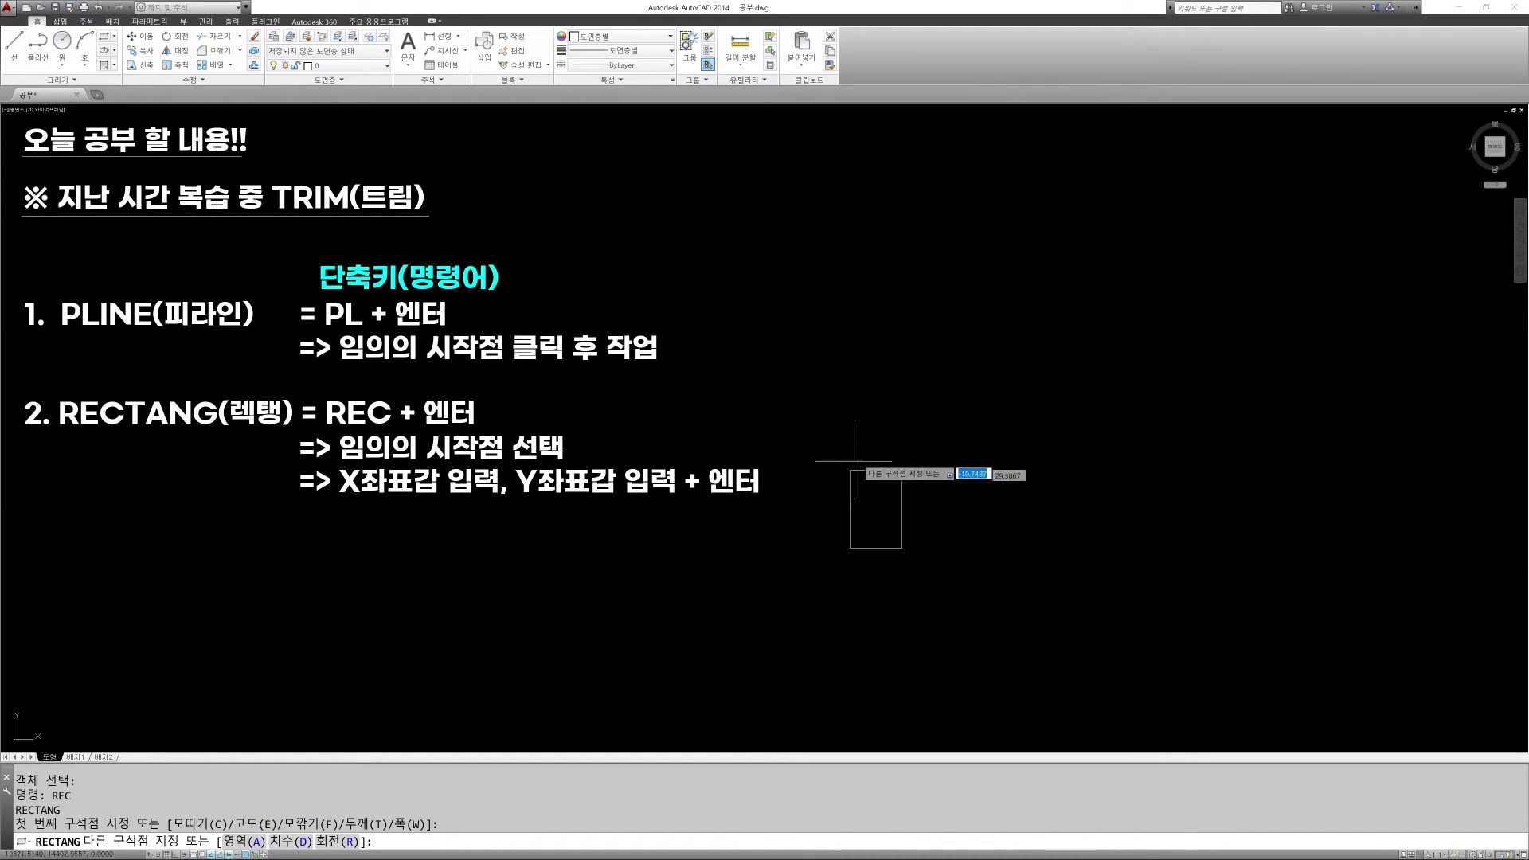
{"action": "key", "text": "Escape"}
Place a point marker in the empty area beside the notes as a reference for the rectangle's start corner
{"action": "type", "text": "po"}
{"action": "key", "text": "Return"}
{"action": "left_click", "coordinate": [886, 519]}
{"action": "key", "text": "Escape"}
{"action": "key", "text": "Escape"}
{"action": "key", "text": "Escape"}
Try to draw a rectangle from the point marker by entering only 50 for its opposite corner
{"action": "type", "text": "rec"}
{"action": "key", "text": "Return"}
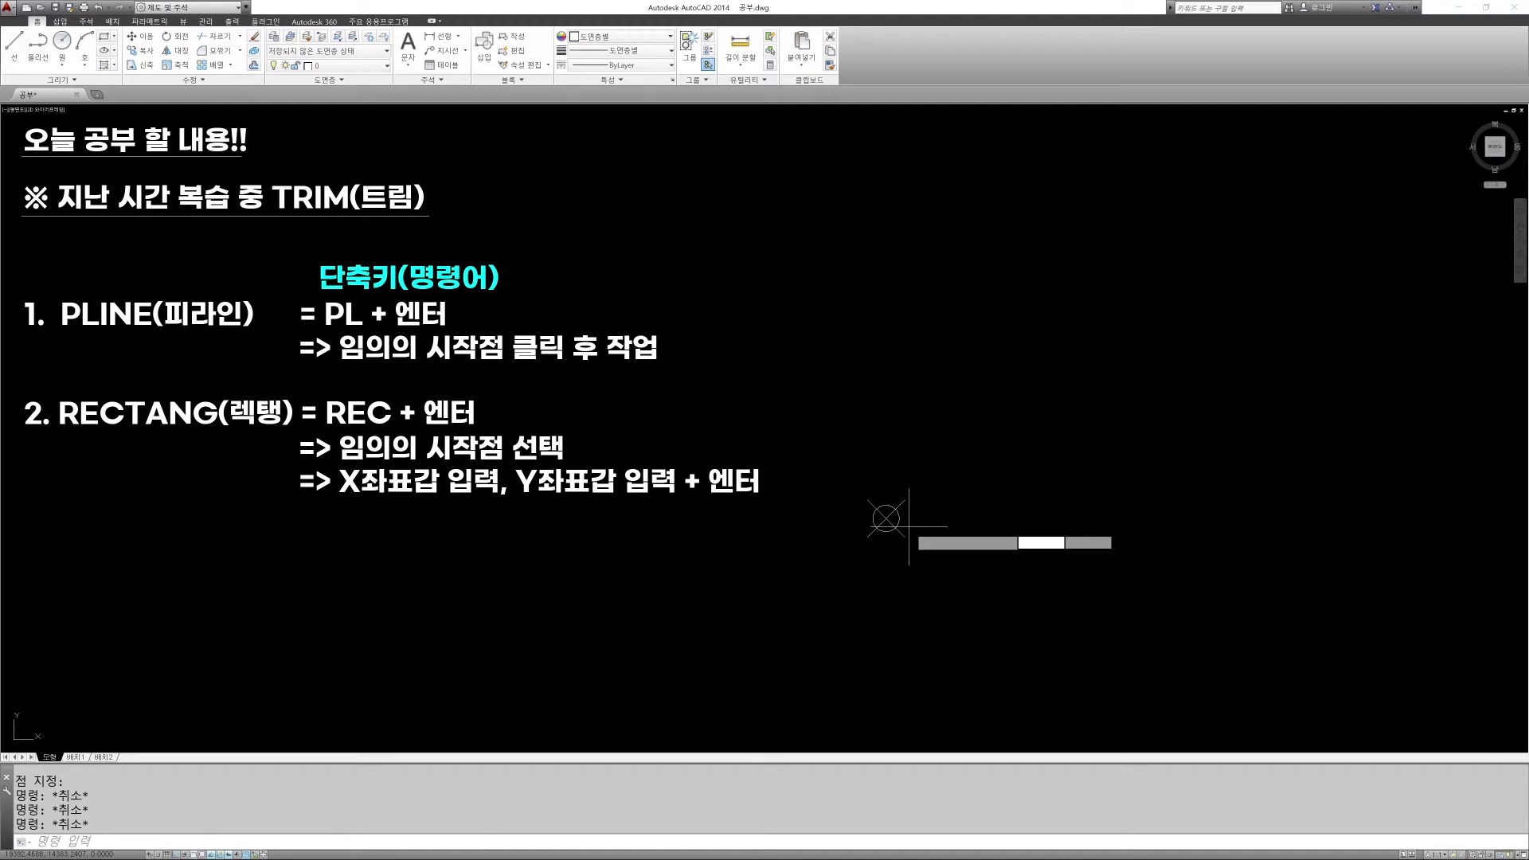
{"action": "left_click", "coordinate": [885, 518]}
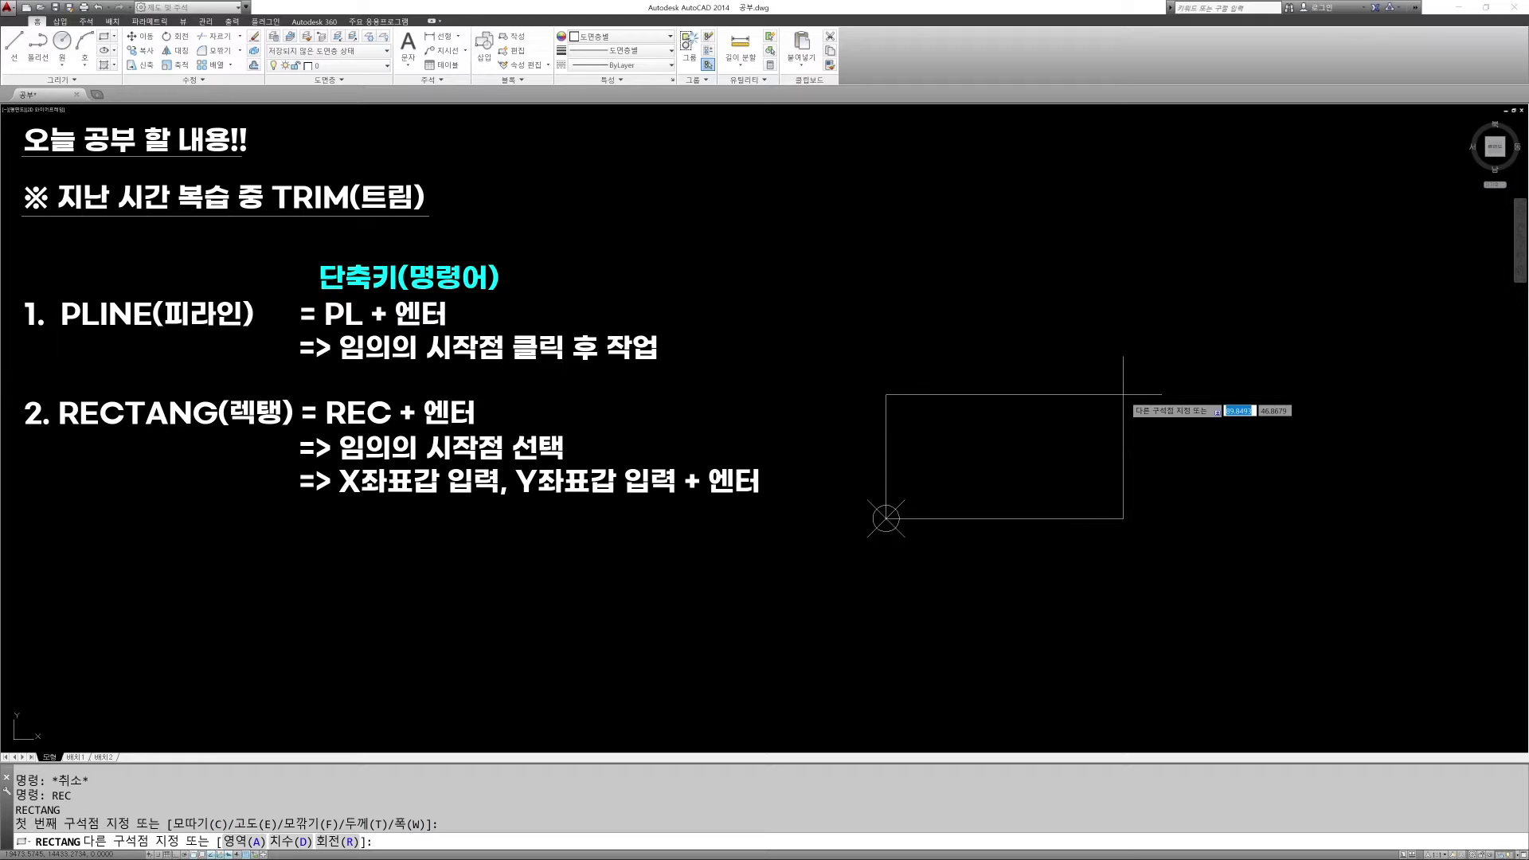
{"action": "type", "text": "50"}
{"action": "key", "text": "Return"}
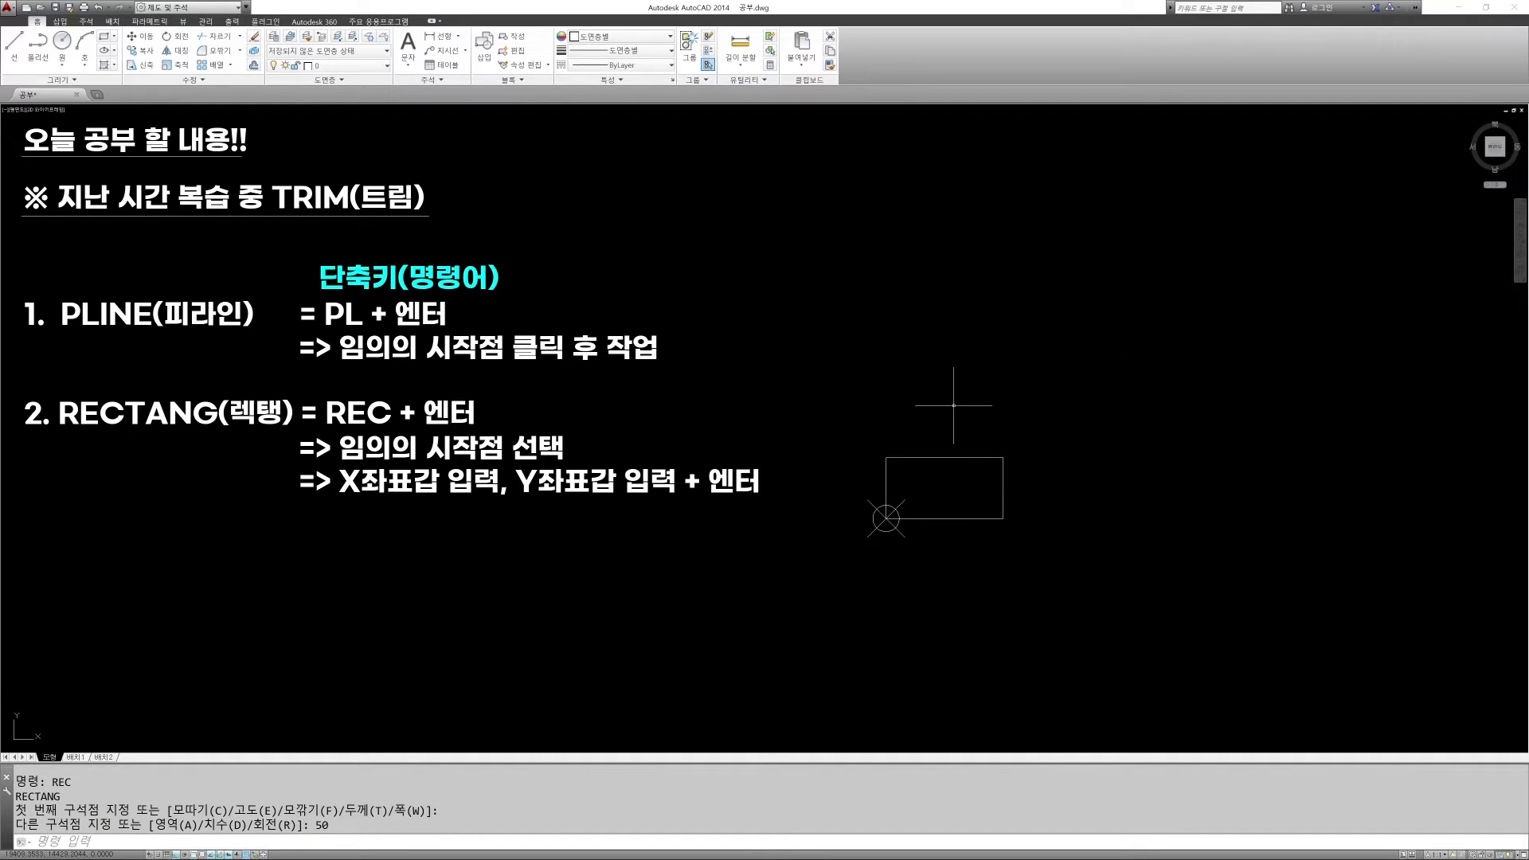
Erase the trial rectangle, leaving the point marker in place
{"action": "key", "text": "Escape"}
{"action": "key", "text": "Escape"}
{"action": "type", "text": "e"}
{"action": "key", "text": "Return"}
{"action": "left_click", "coordinate": [1001, 451]}
{"action": "left_click", "coordinate": [965, 517]}
{"action": "key", "text": "Return"}
{"action": "key", "text": "Escape"}
{"action": "key", "text": "Escape"}
Draw a rectangle from the point marker with the Rectangle command, 50 in X and 100 in Y
{"action": "type", "text": "rec"}
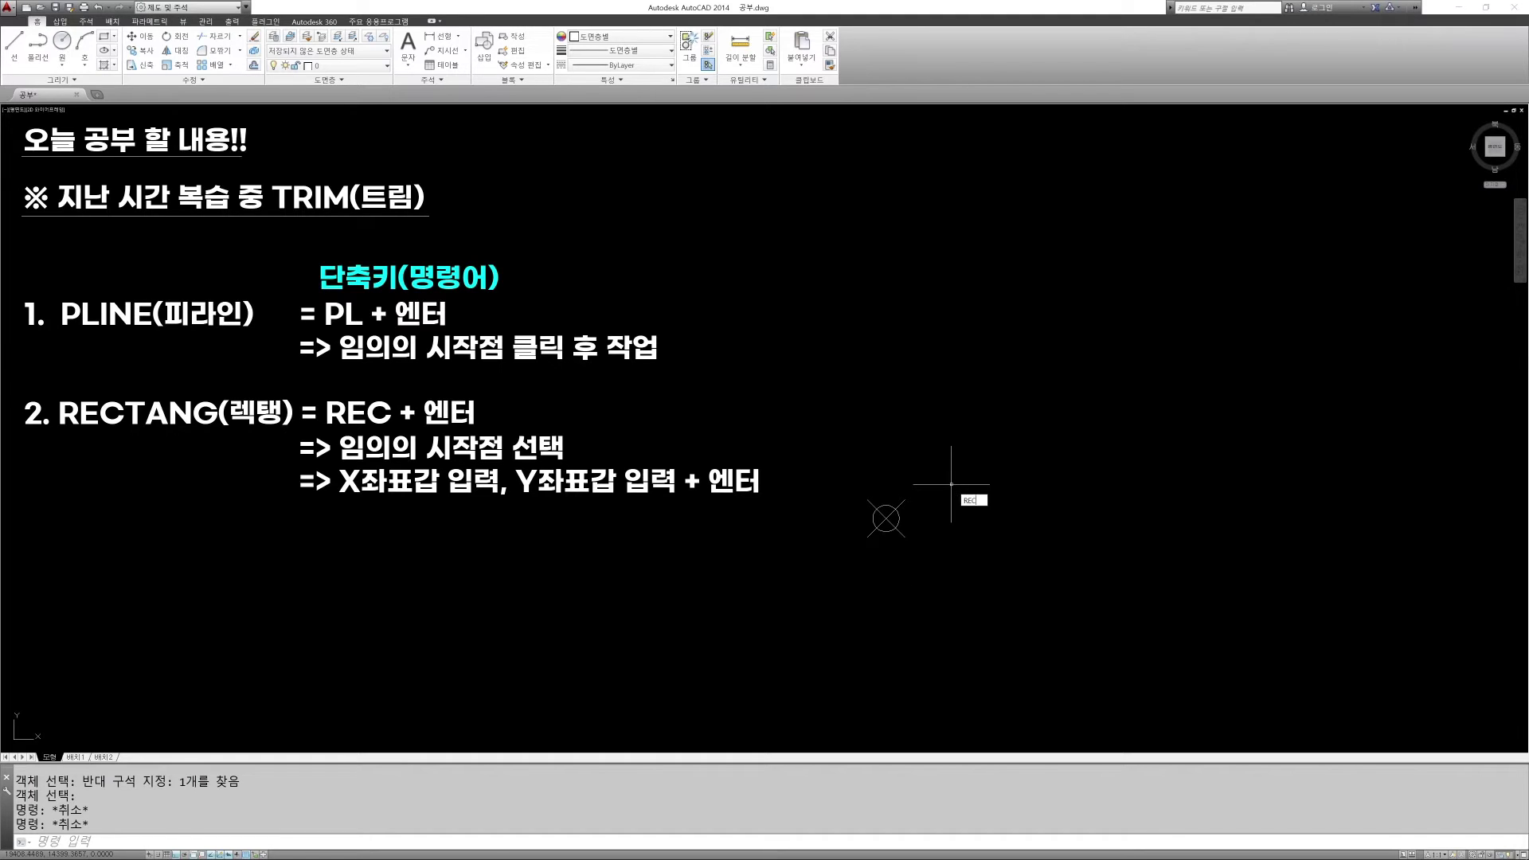
{"action": "key", "text": "Return"}
{"action": "left_click", "coordinate": [885, 519]}
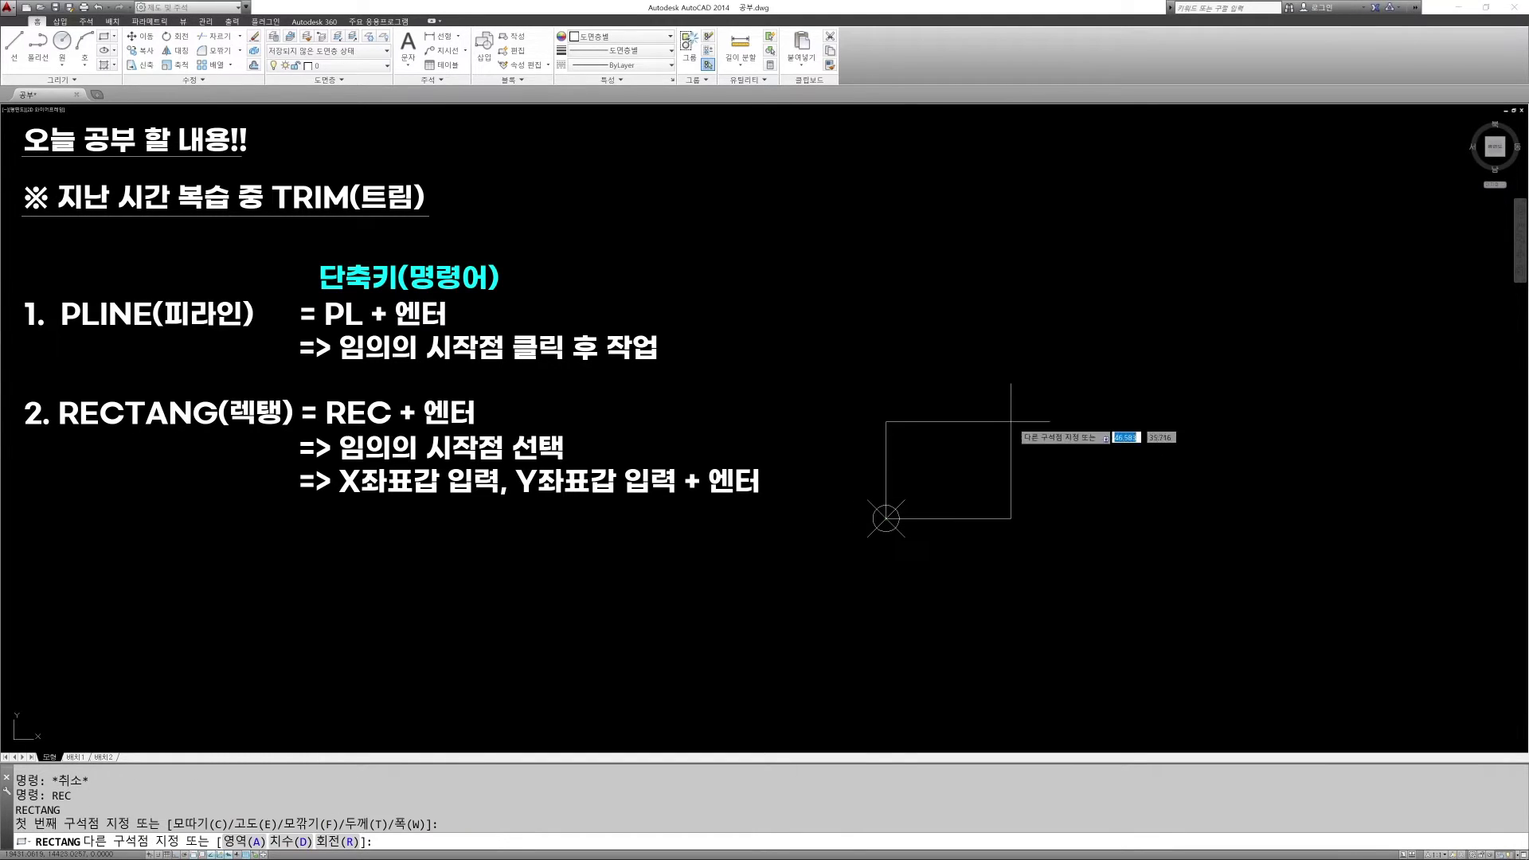
{"action": "type", "text": "50"}
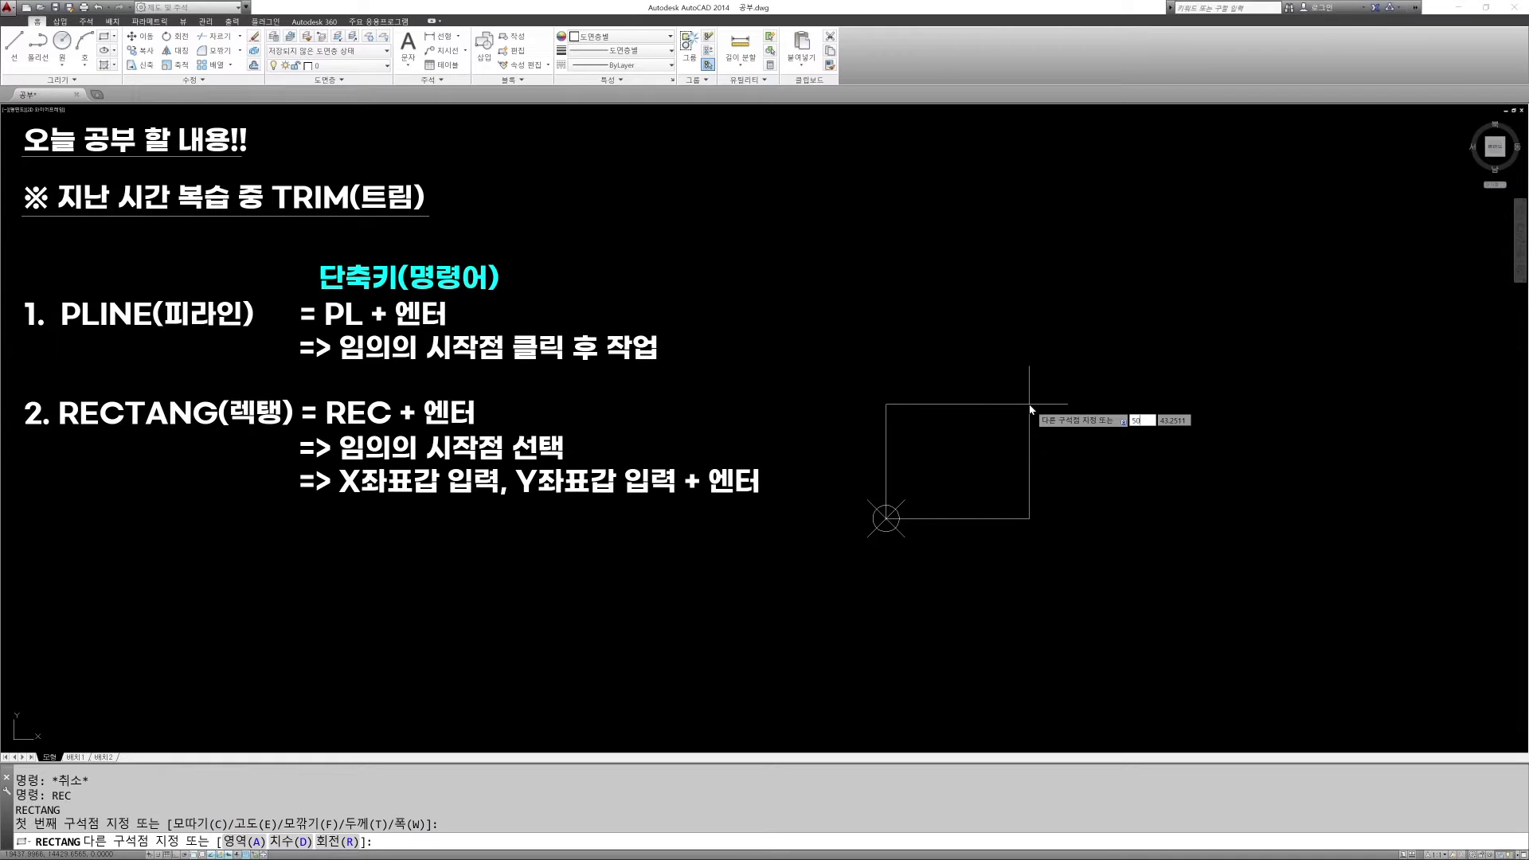
{"action": "key", "text": "Tab"}
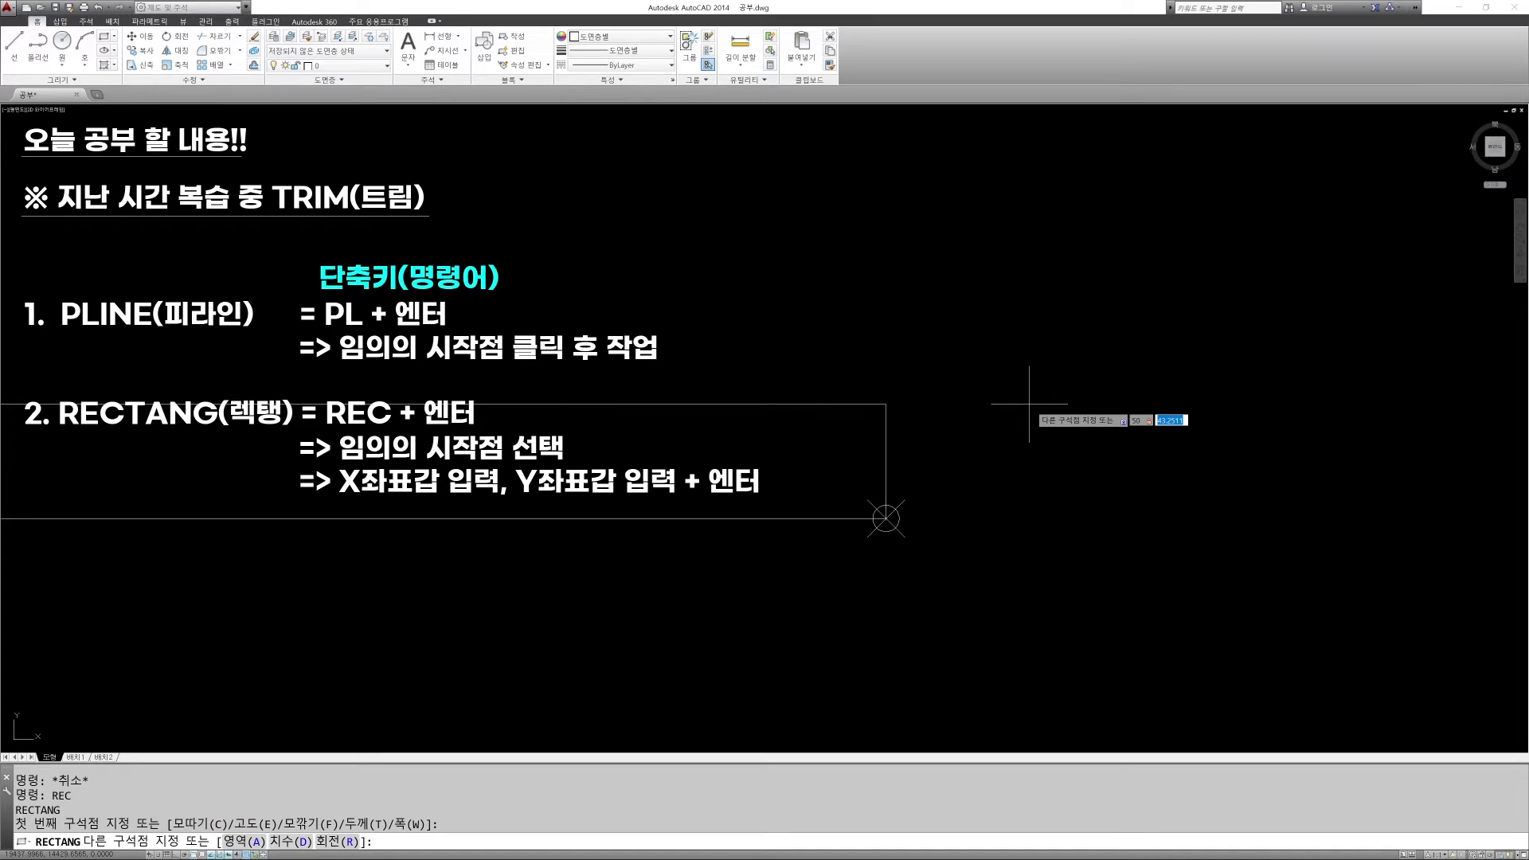
{"action": "type", "text": "100"}
{"action": "key", "text": "Return"}
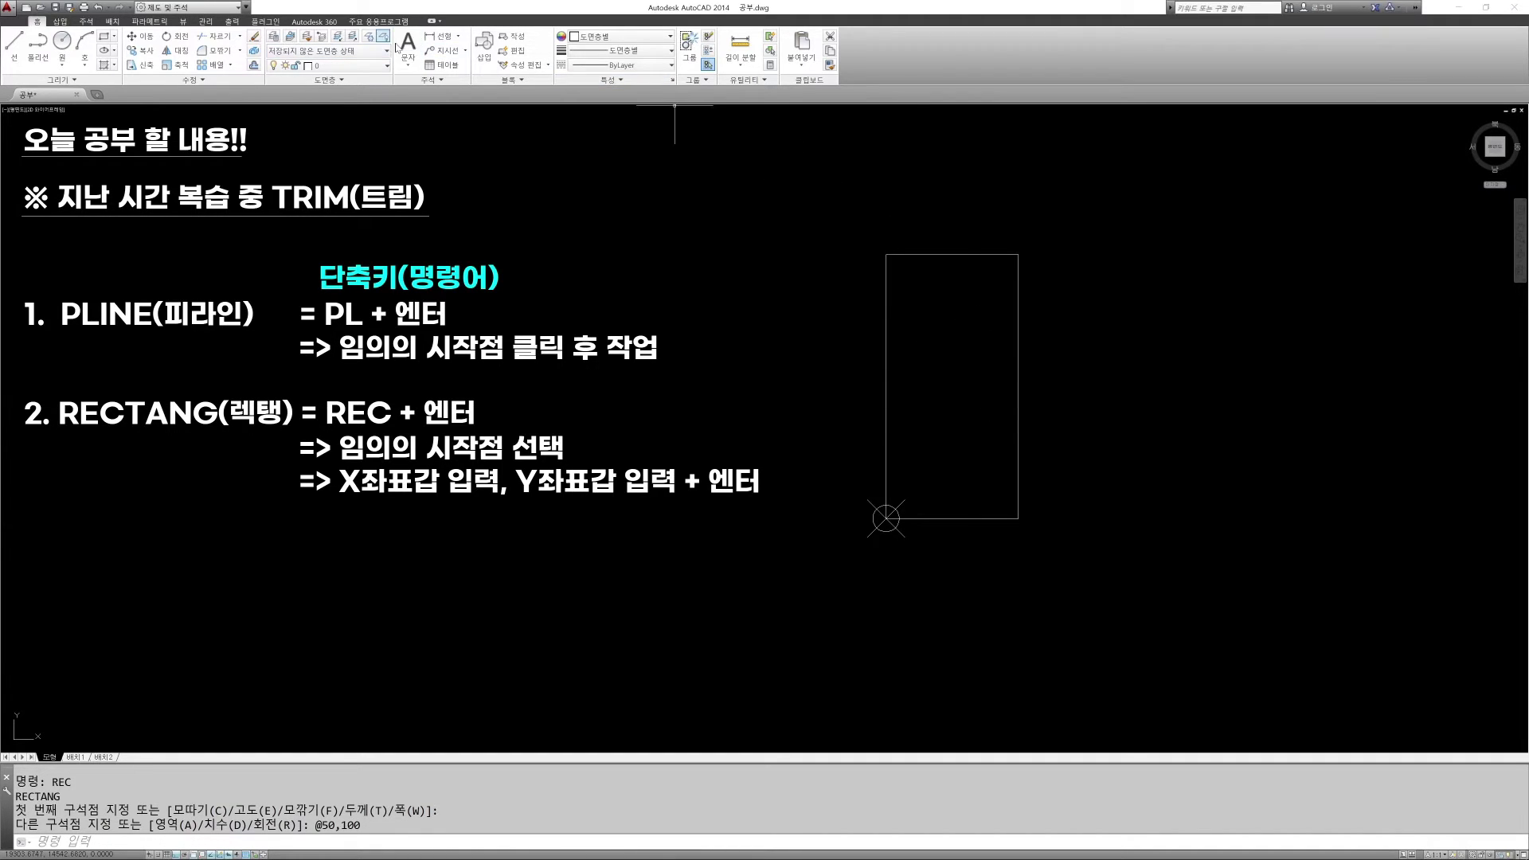
Add linear dimensions to the rectangle's width above it and to its height along its right side
{"action": "left_click", "coordinate": [439, 36]}
{"action": "left_click", "coordinate": [886, 254]}
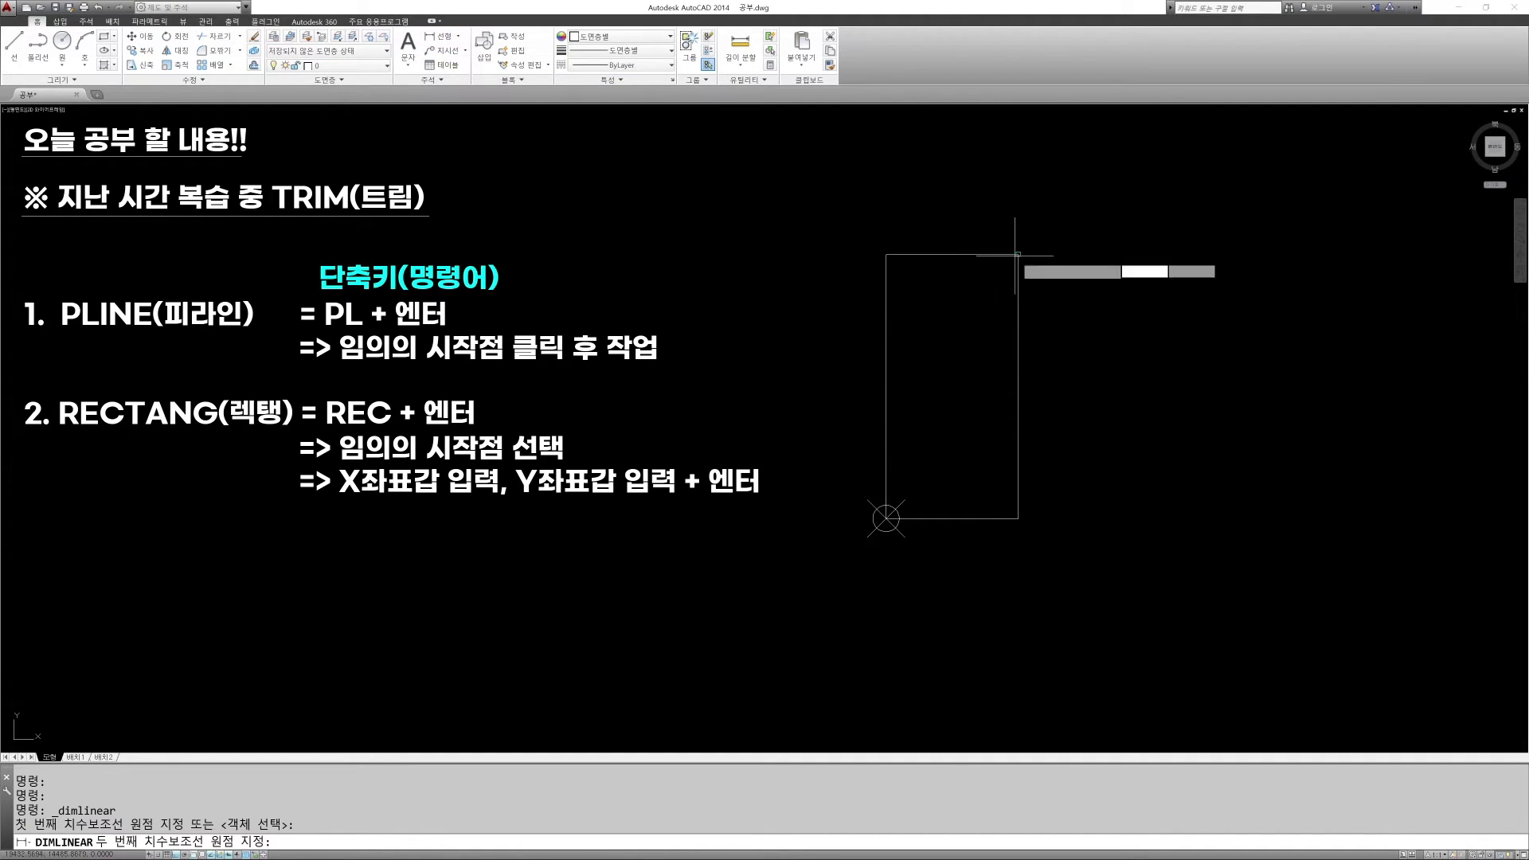
{"action": "left_click", "coordinate": [1018, 255]}
{"action": "left_click", "coordinate": [1027, 213]}
{"action": "key", "text": "Return"}
{"action": "left_click", "coordinate": [1018, 255]}
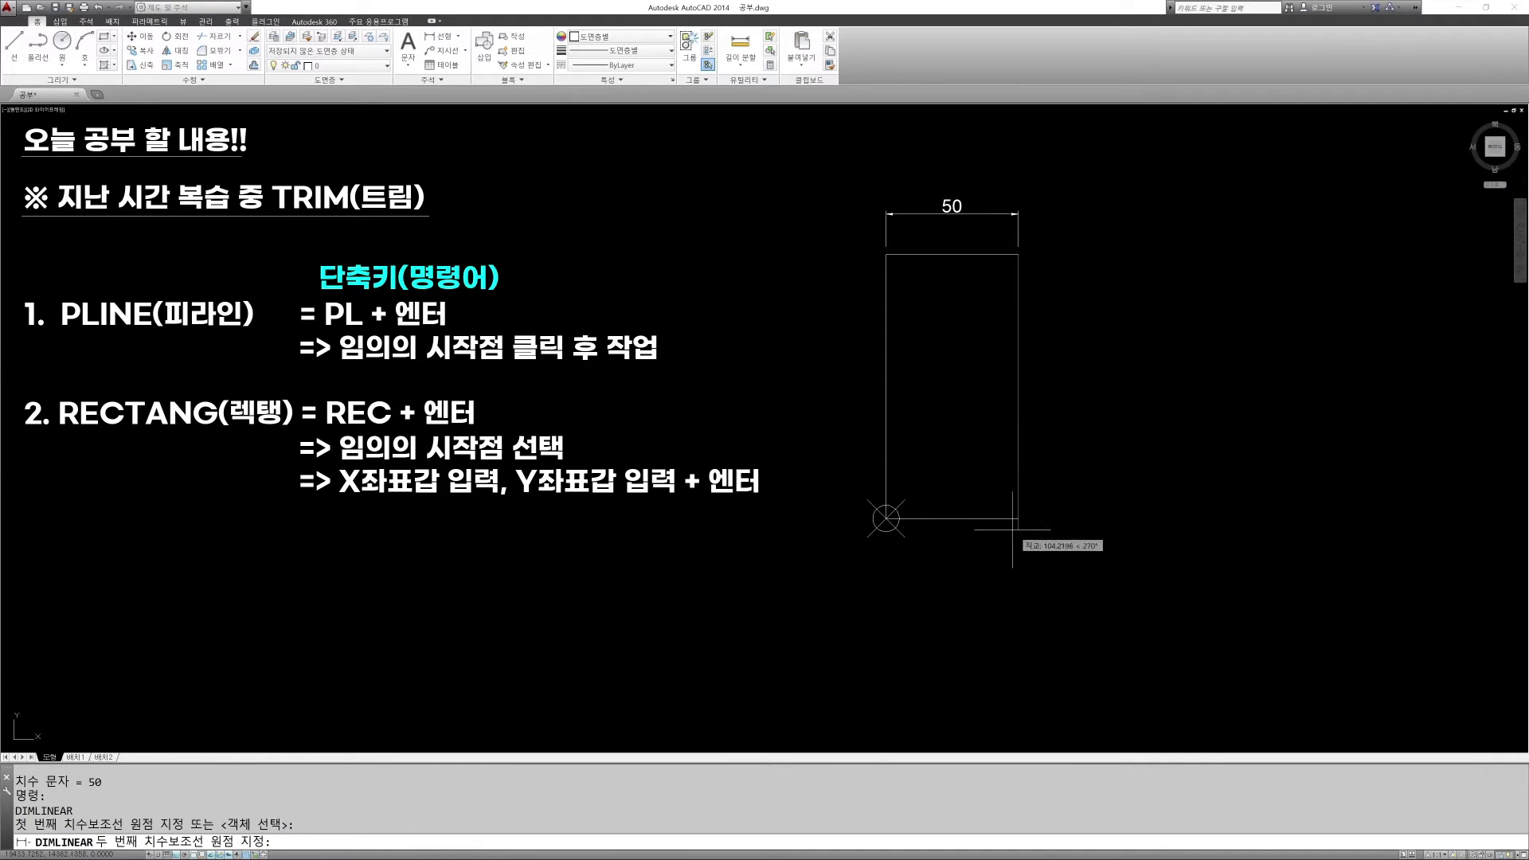
{"action": "left_click", "coordinate": [1017, 518]}
{"action": "left_click", "coordinate": [1081, 532]}
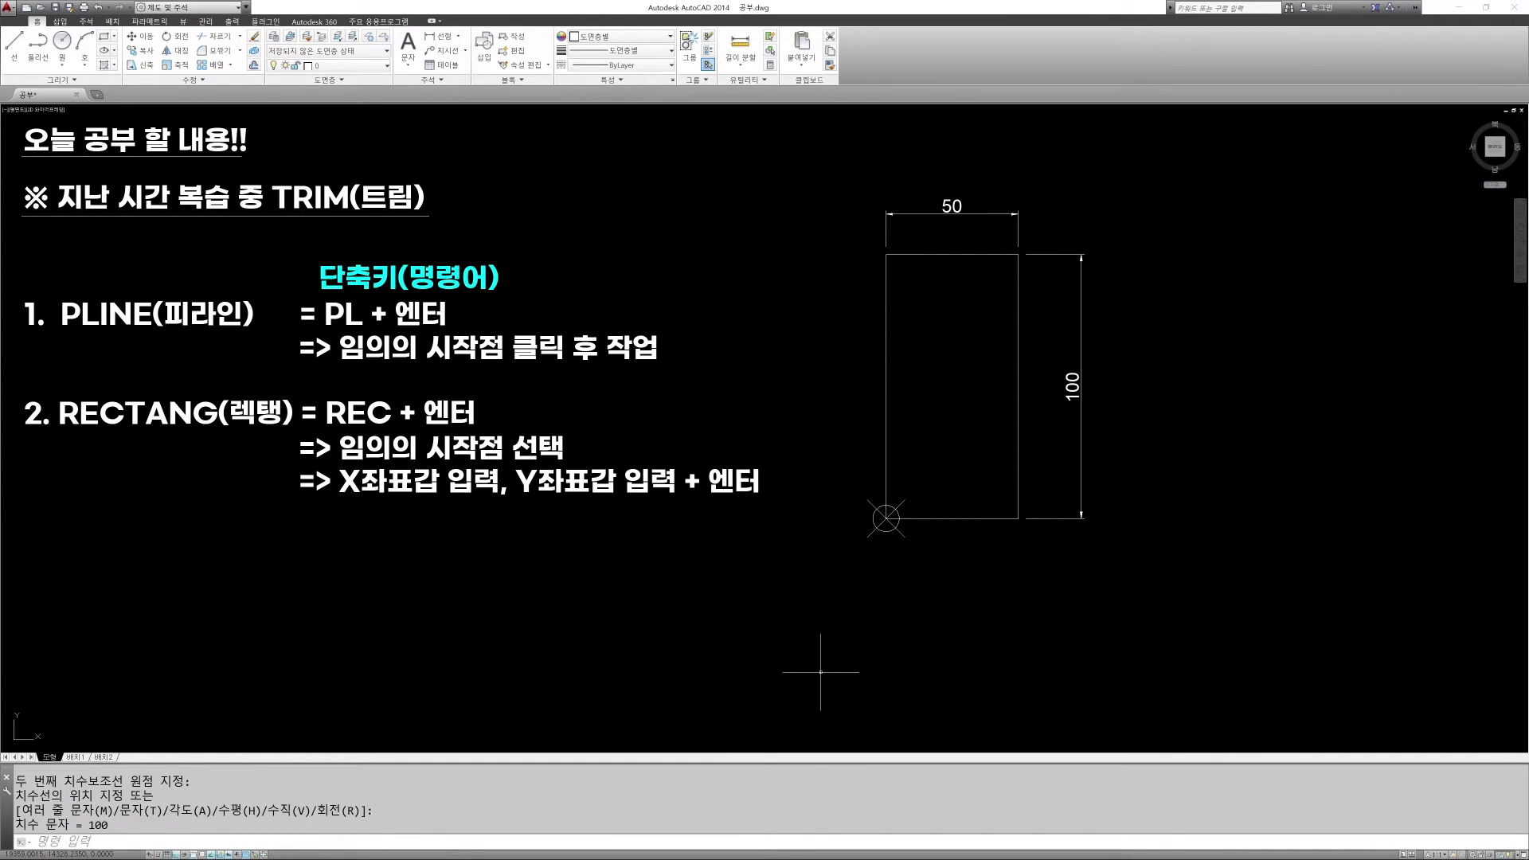
{"action": "type", "text": "E"}
{"action": "key", "text": "Escape"}
{"action": "key", "text": "Escape"}
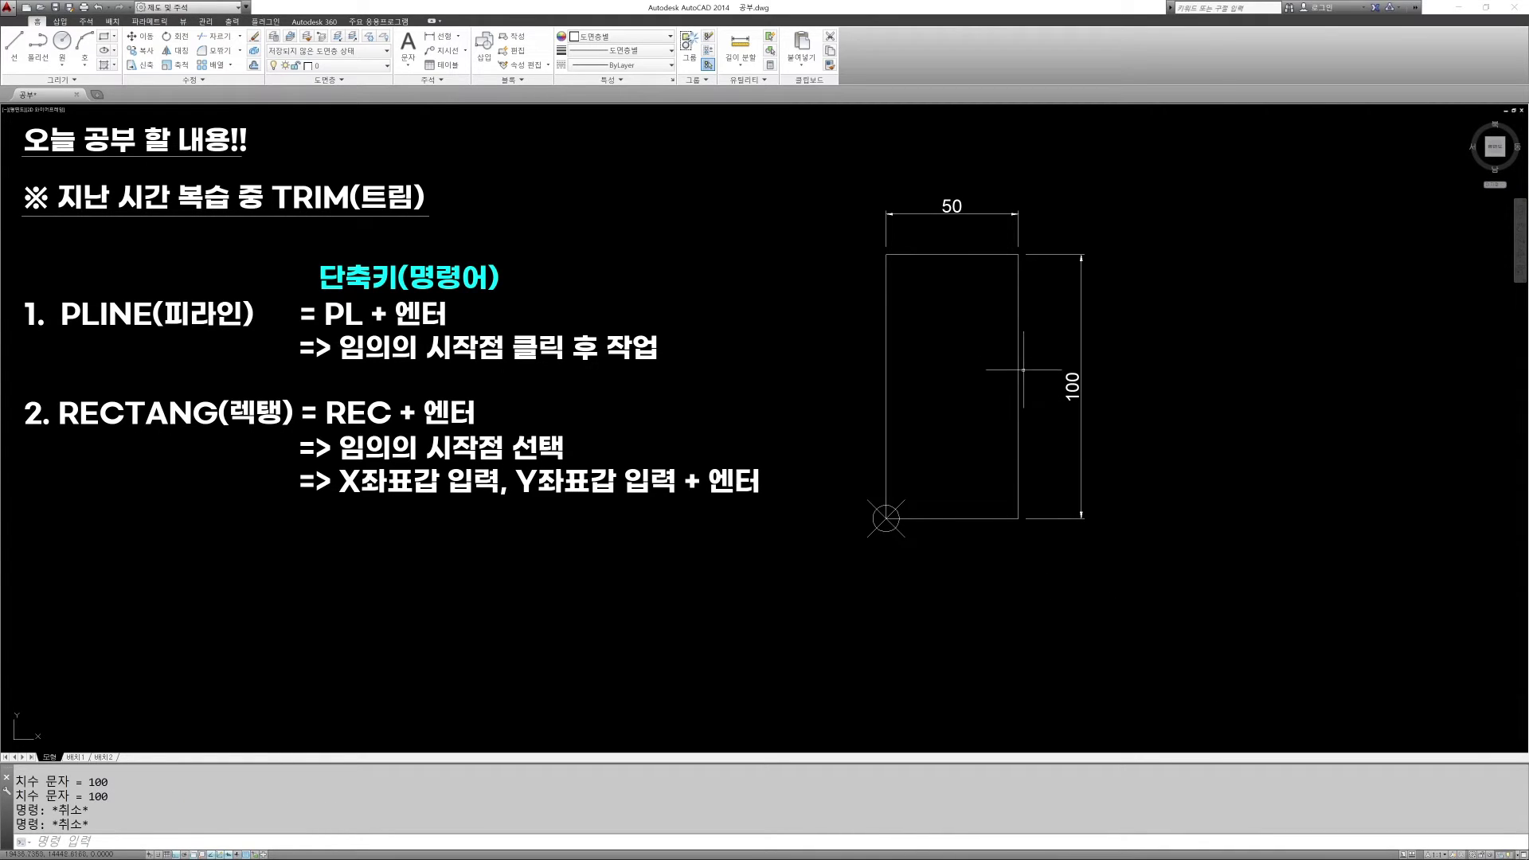
Select the rectangle by its right side, with a crossing window and directly, to examine whether it is one object
{"action": "left_click", "coordinate": [1025, 387]}
{"action": "left_click", "coordinate": [1013, 380]}
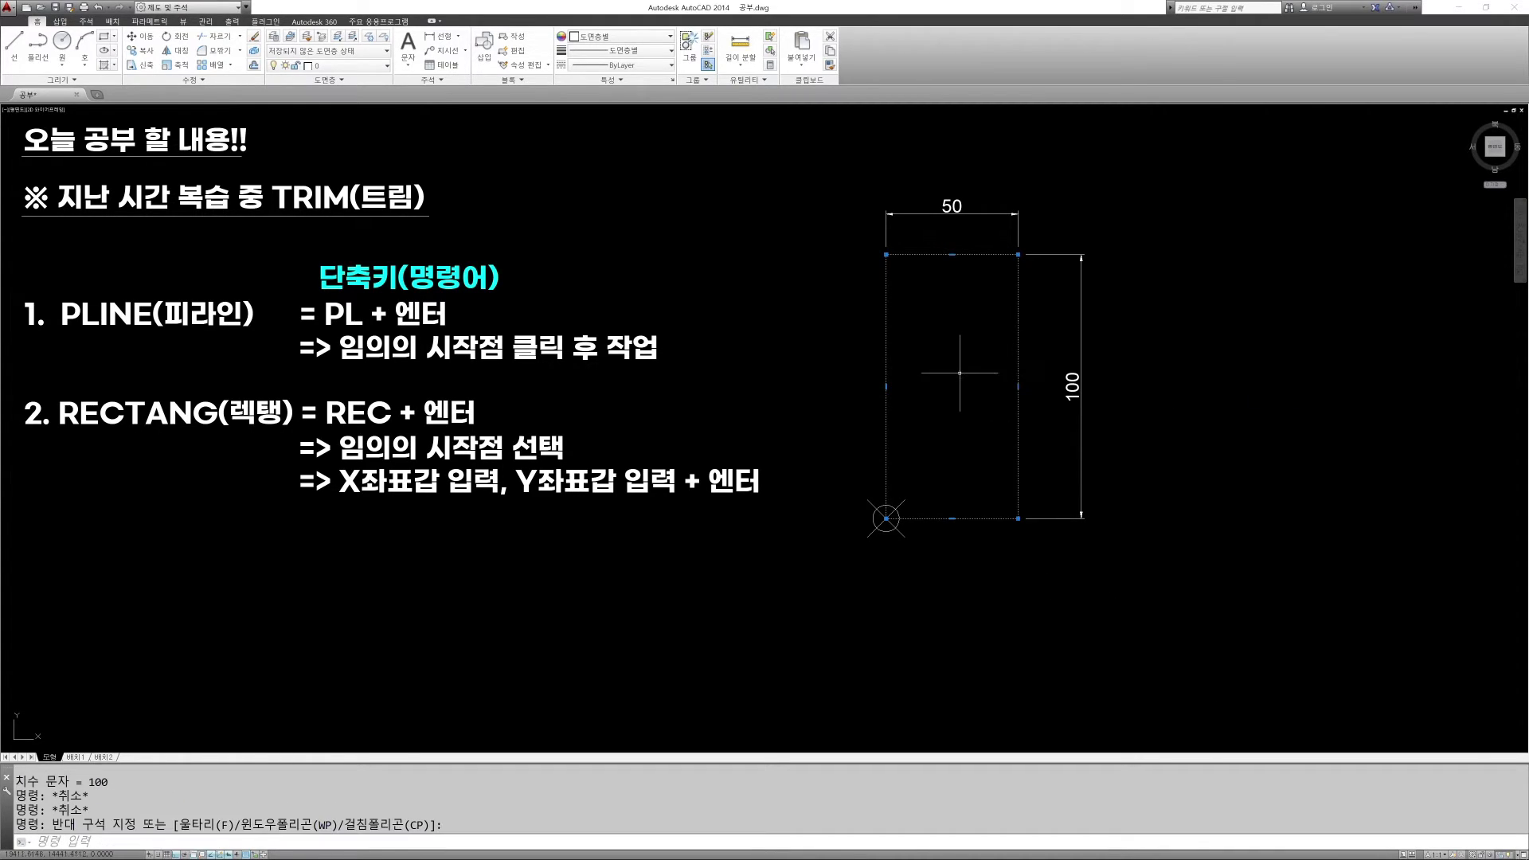
{"action": "key", "text": "Escape"}
{"action": "left_click", "coordinate": [1018, 355]}
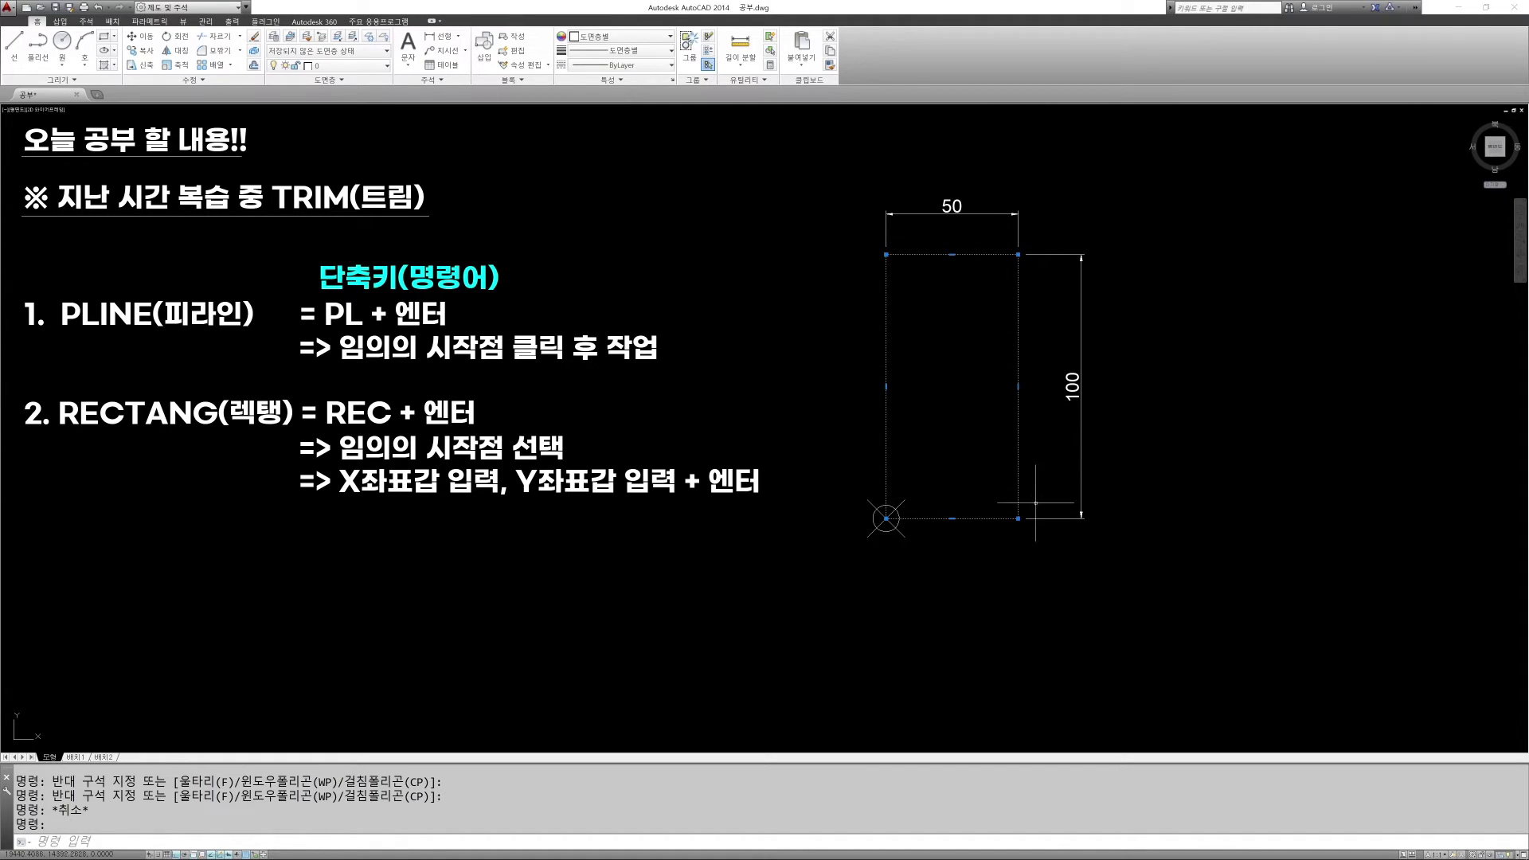
{"action": "key", "text": "Escape"}
{"action": "key", "text": "Escape"}
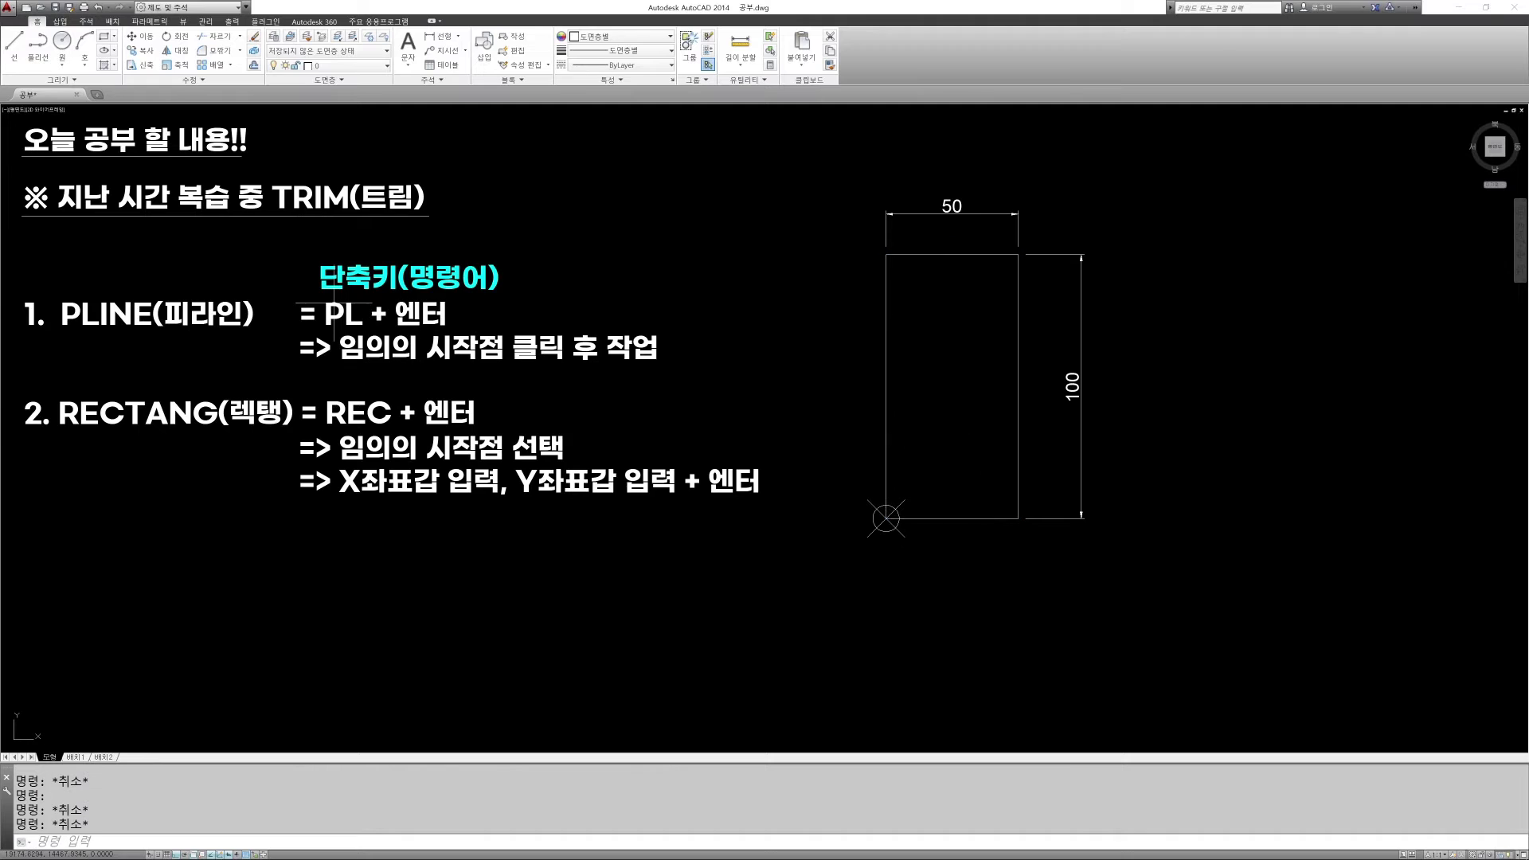
Draw a closed 50 by 100 rectangle with the Polyline command, to the right of the first rectangle and level with it
{"action": "type", "text": "PL"}
{"action": "key", "text": "Return"}
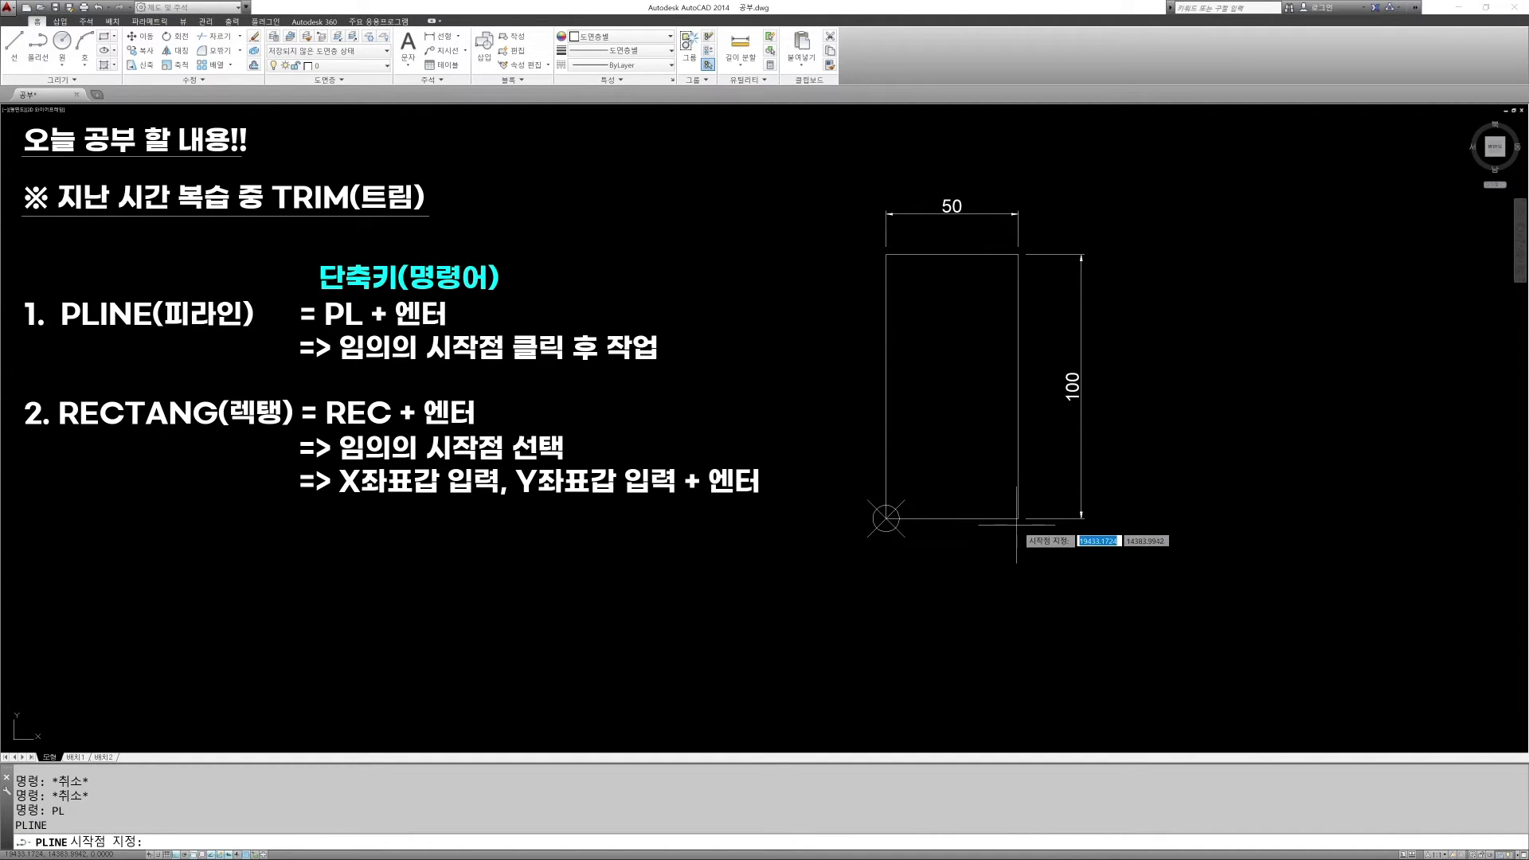
{"action": "left_click", "coordinate": [1164, 518]}
{"action": "type", "text": "50"}
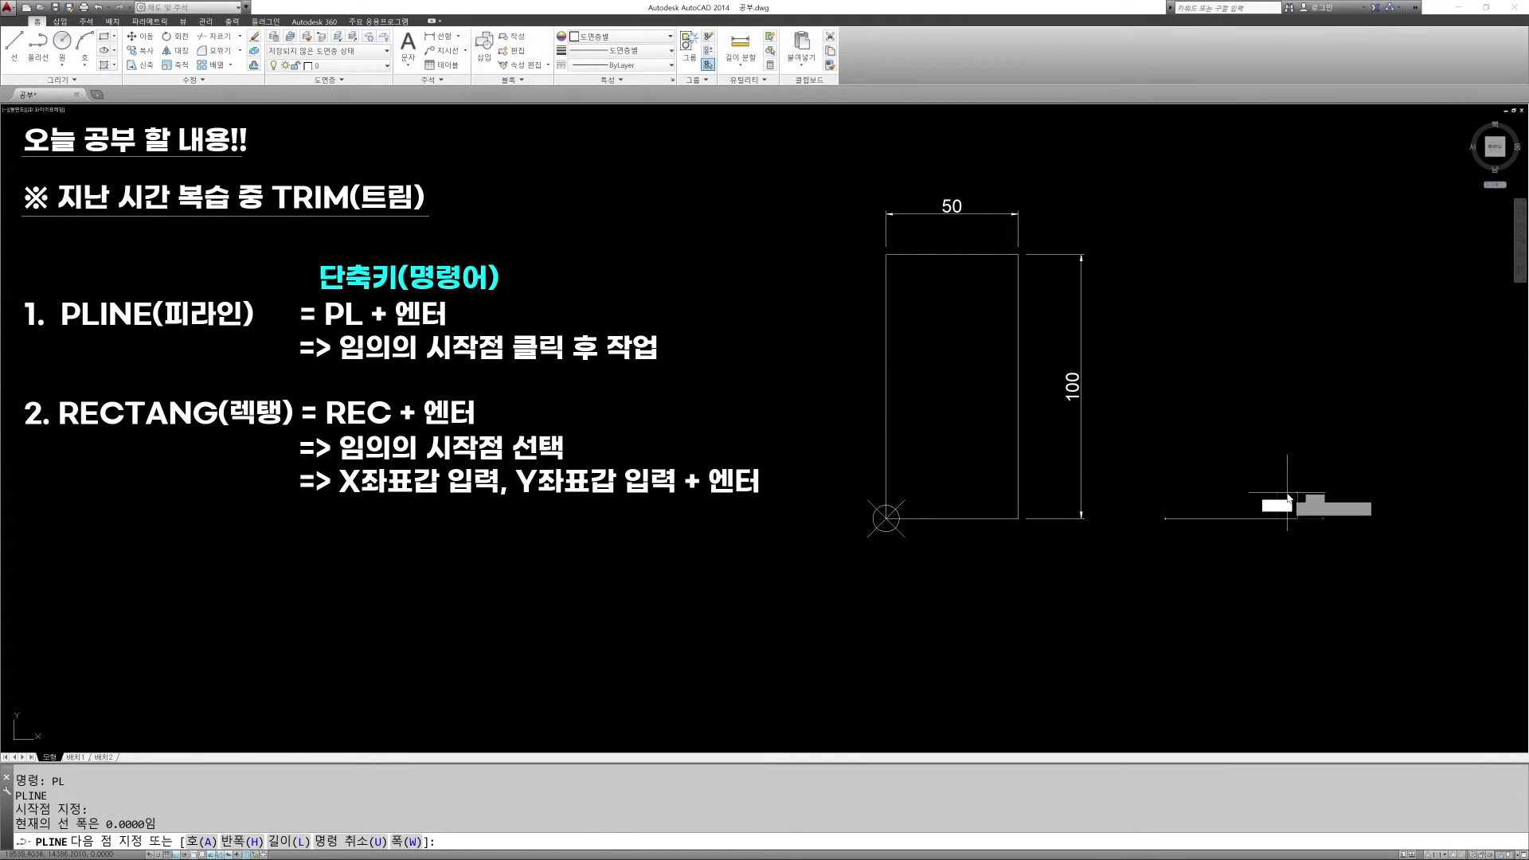
{"action": "key", "text": "Return"}
{"action": "type", "text": "100"}
{"action": "key", "text": "Return"}
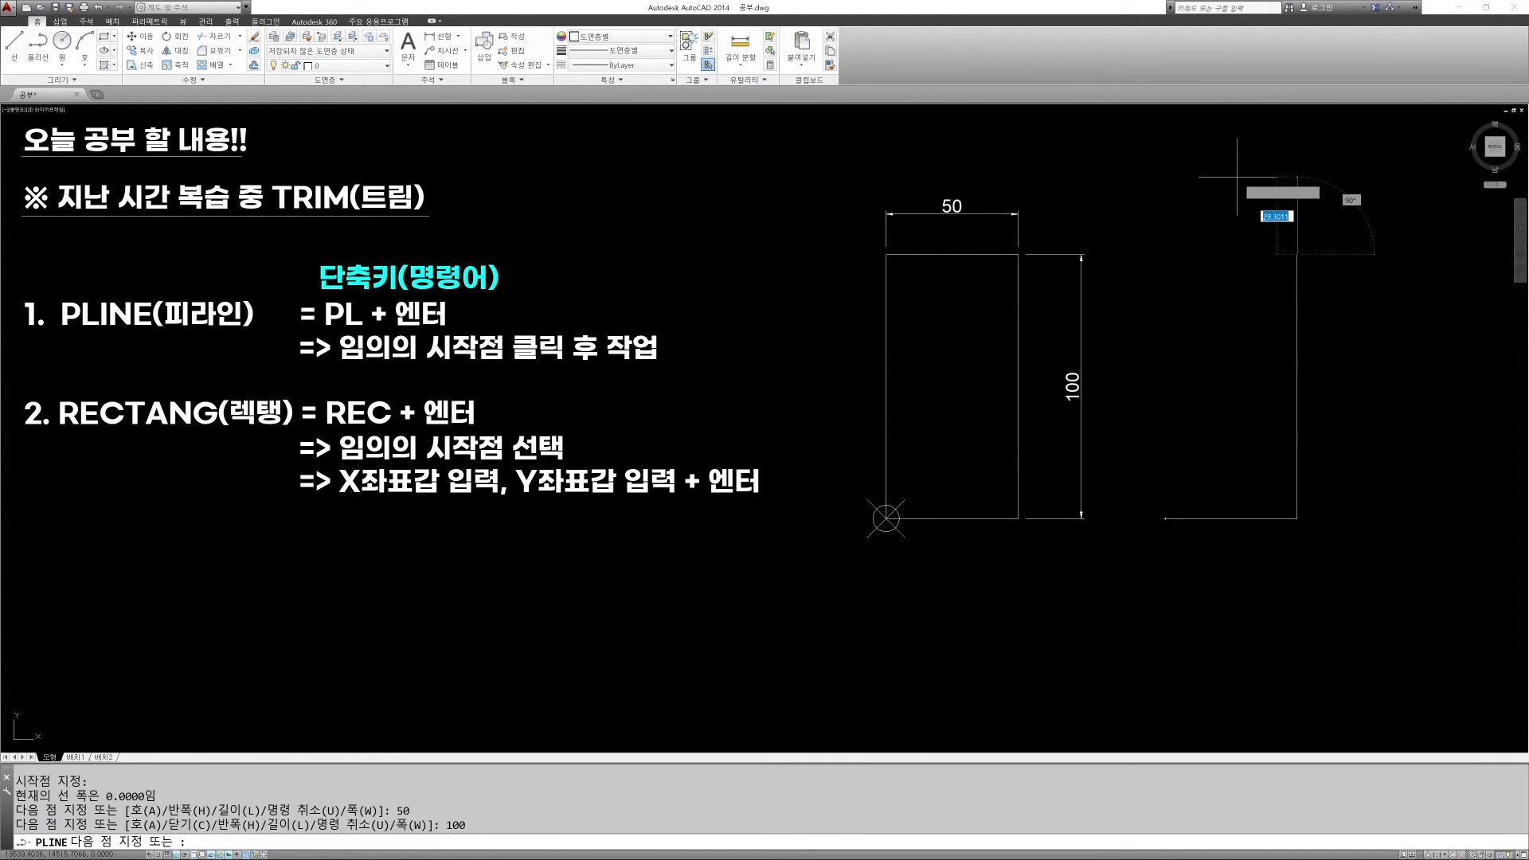
{"action": "type", "text": "50"}
{"action": "key", "text": "Return"}
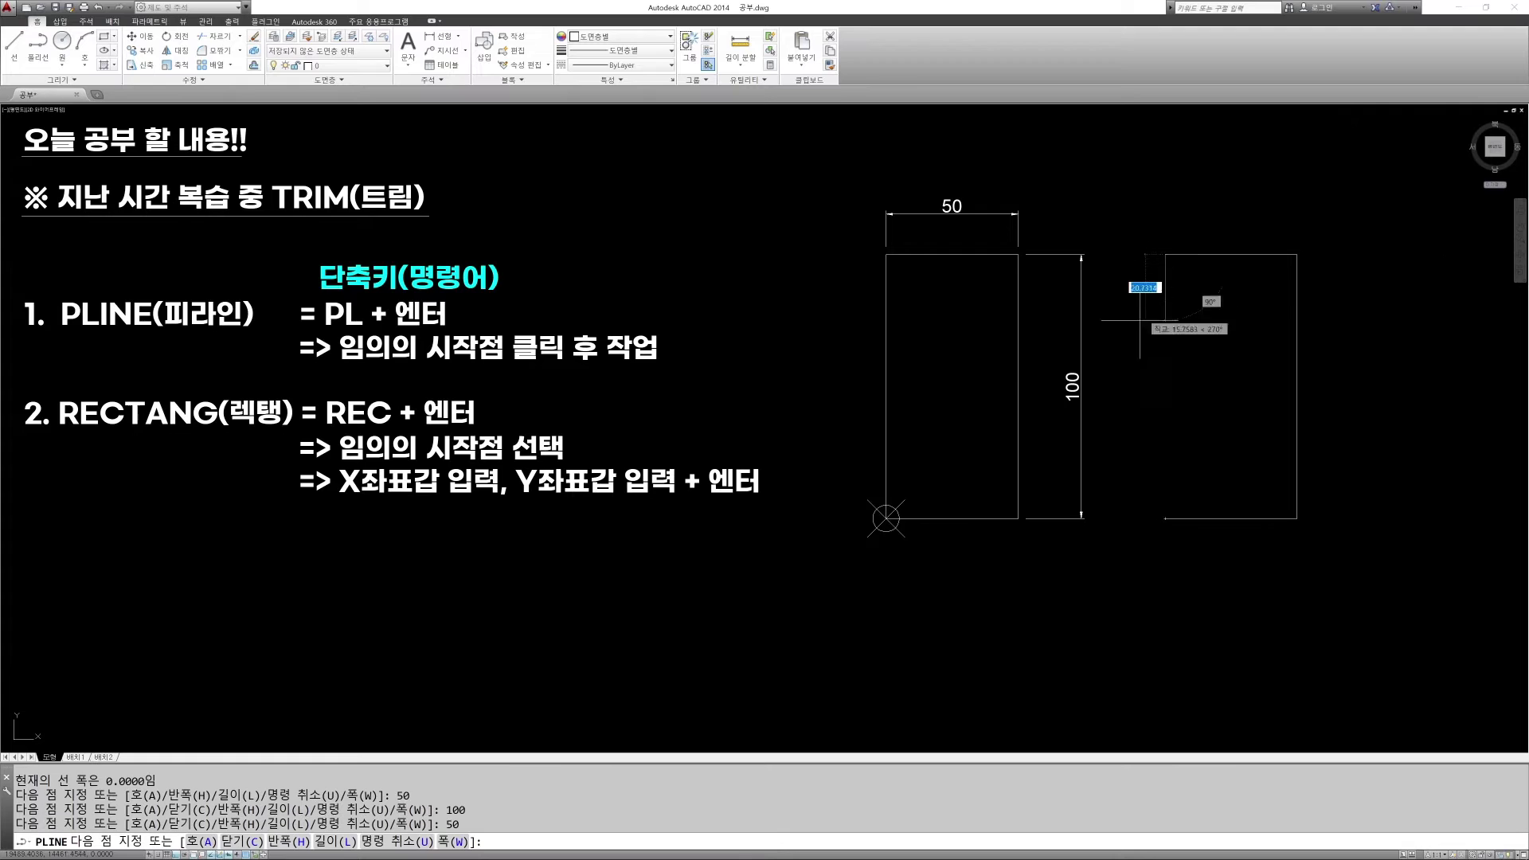
{"action": "key", "text": "Escape"}
{"action": "key", "text": "Escape"}
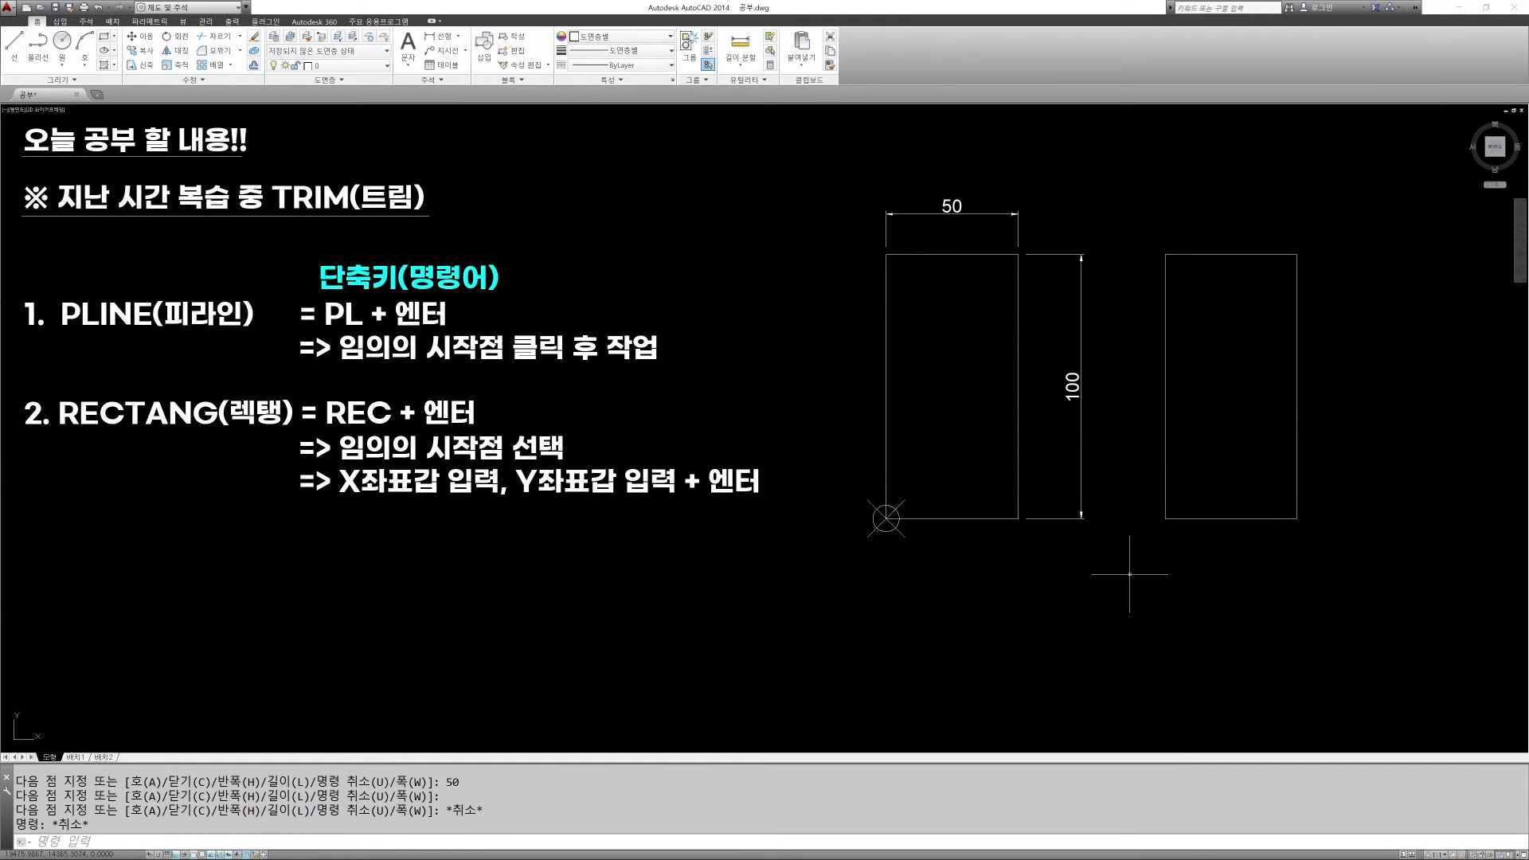
Select the polyline rectangle and the Rectangle-command one in turn with crossing windows to compare how much of each is picked
{"action": "left_click", "coordinate": [1205, 381]}
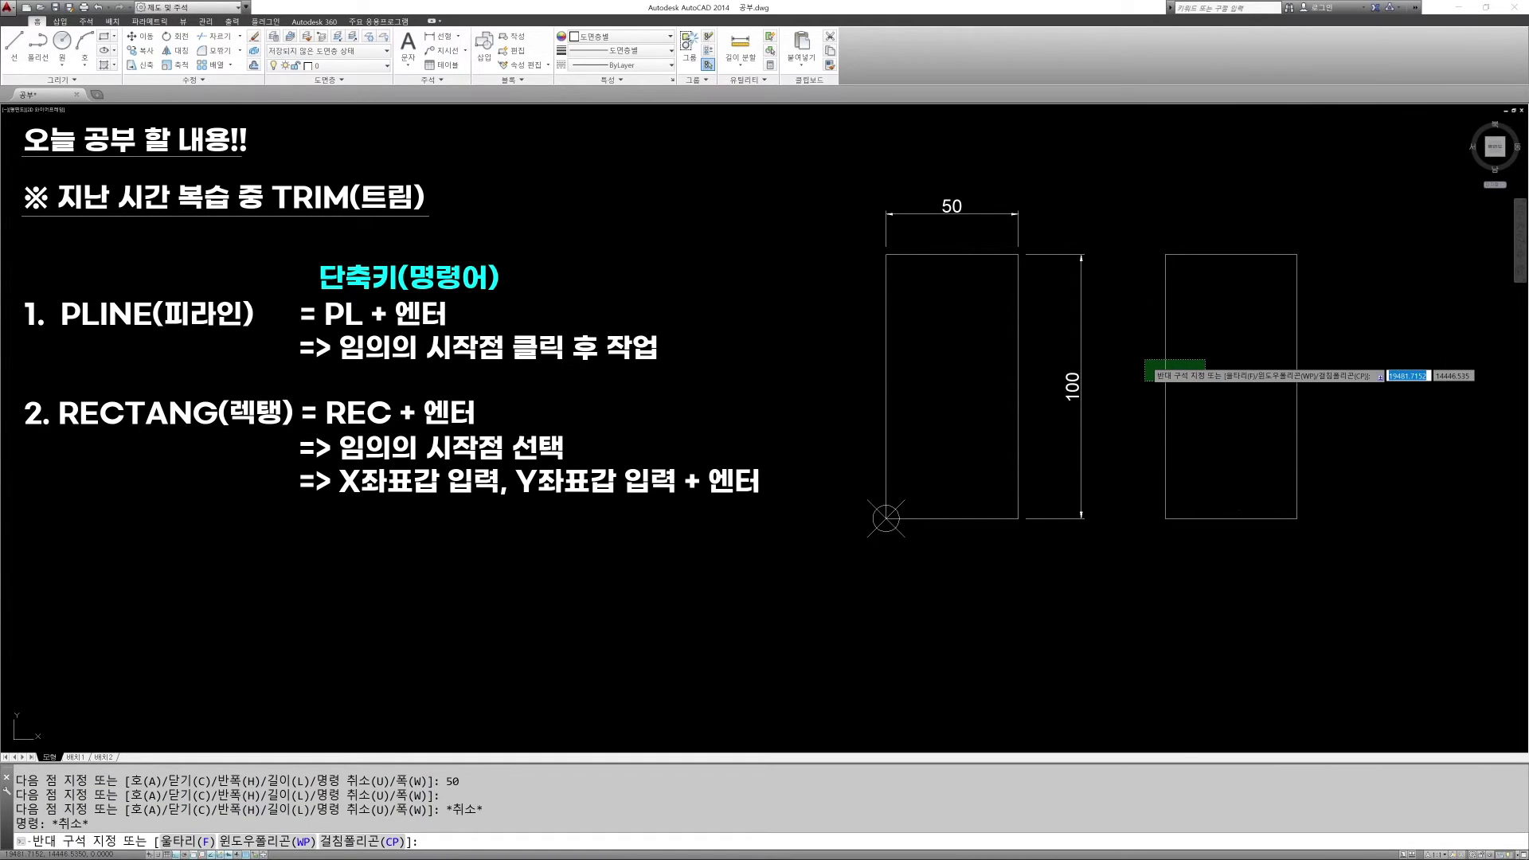
{"action": "key", "text": "Escape"}
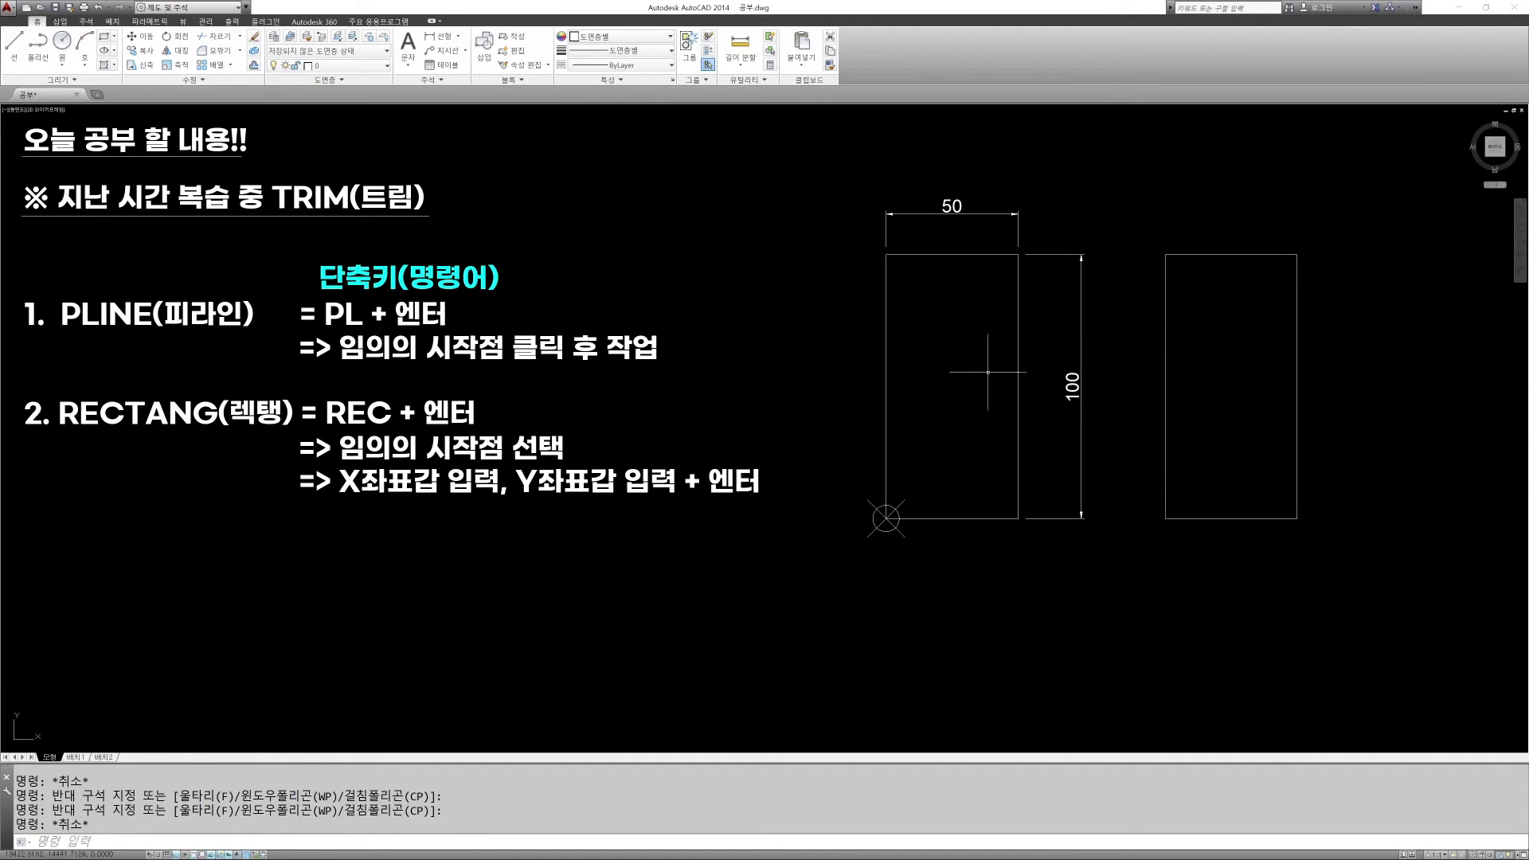
{"action": "left_click", "coordinate": [1198, 324]}
{"action": "left_click", "coordinate": [1142, 336]}
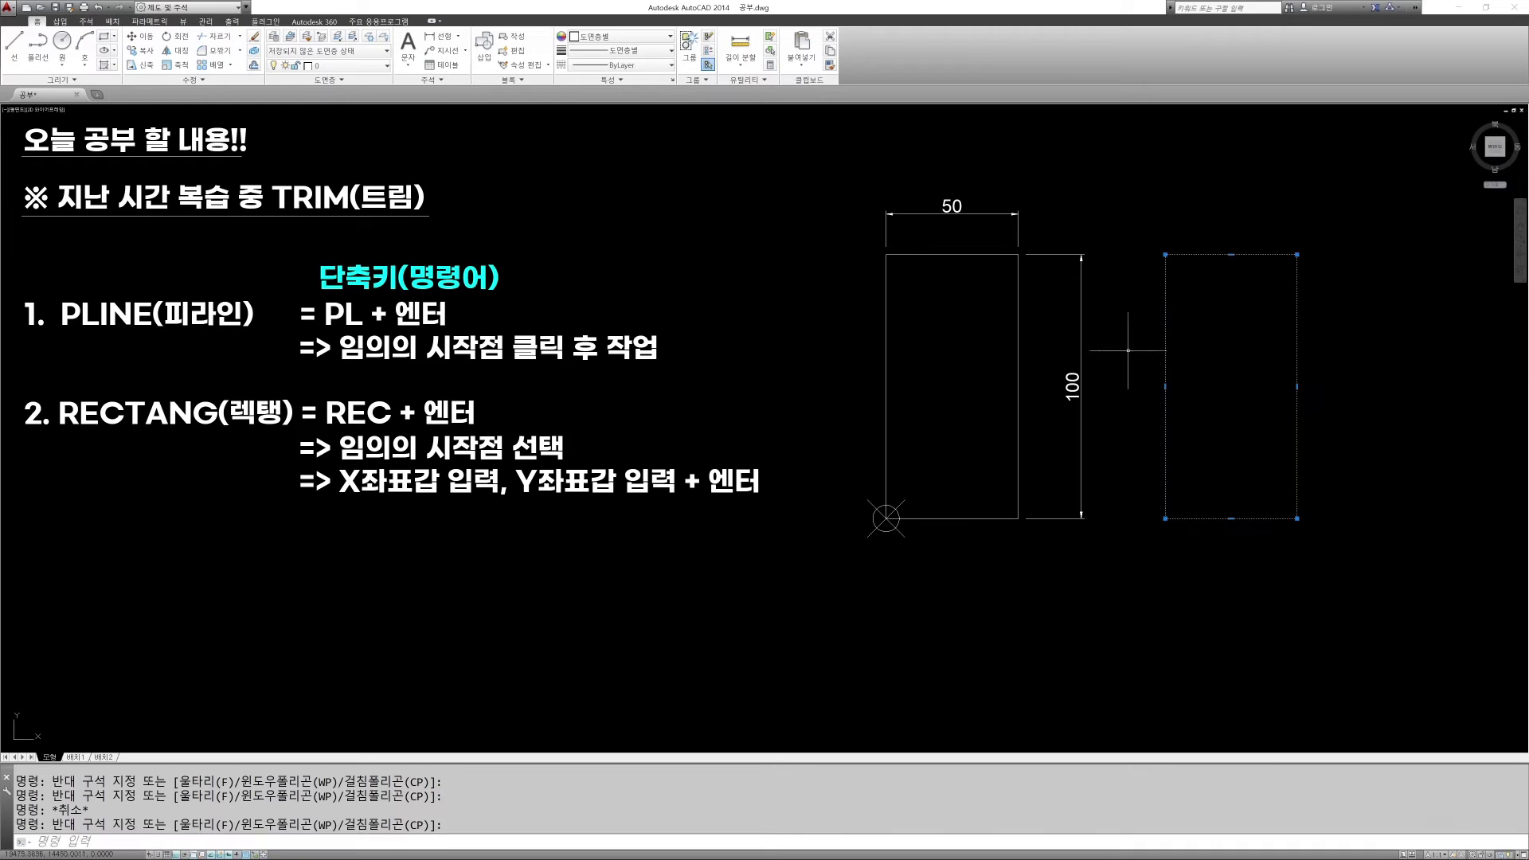
{"action": "key", "text": "Escape"}
{"action": "left_click", "coordinate": [1023, 326]}
{"action": "left_click", "coordinate": [969, 318]}
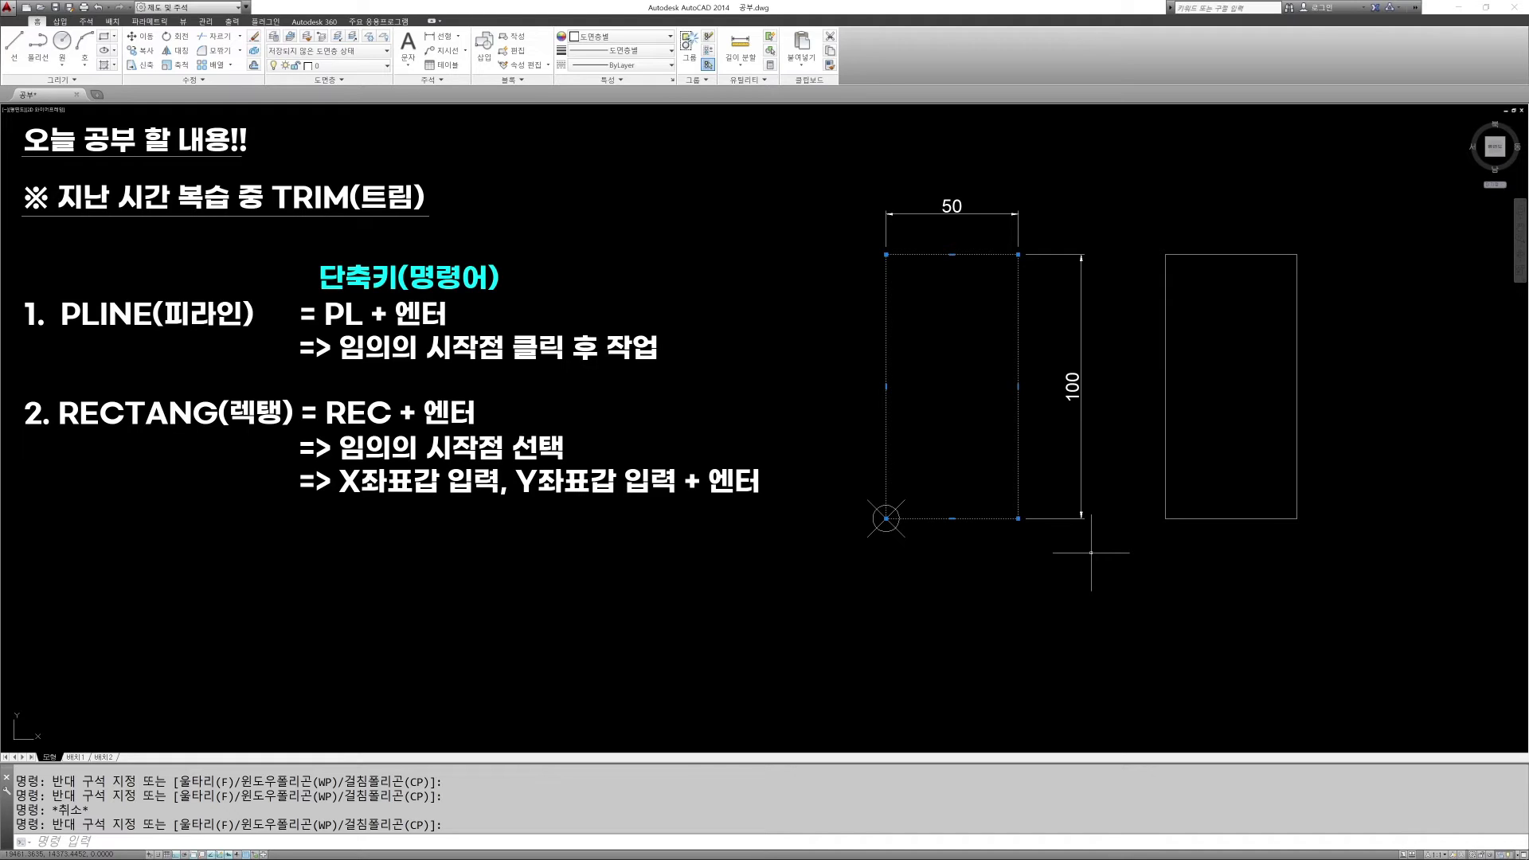
Erase both rectangles, the dimensions and the point marker
{"action": "key", "text": "Escape"}
{"action": "type", "text": "e"}
{"action": "key", "text": "Return"}
{"action": "left_click", "coordinate": [1393, 631]}
{"action": "left_click", "coordinate": [822, 172]}
{"action": "key", "text": "Return"}
{"action": "key", "text": "Escape"}
{"action": "key", "text": "Escape"}
{"action": "key", "text": "Escape"}
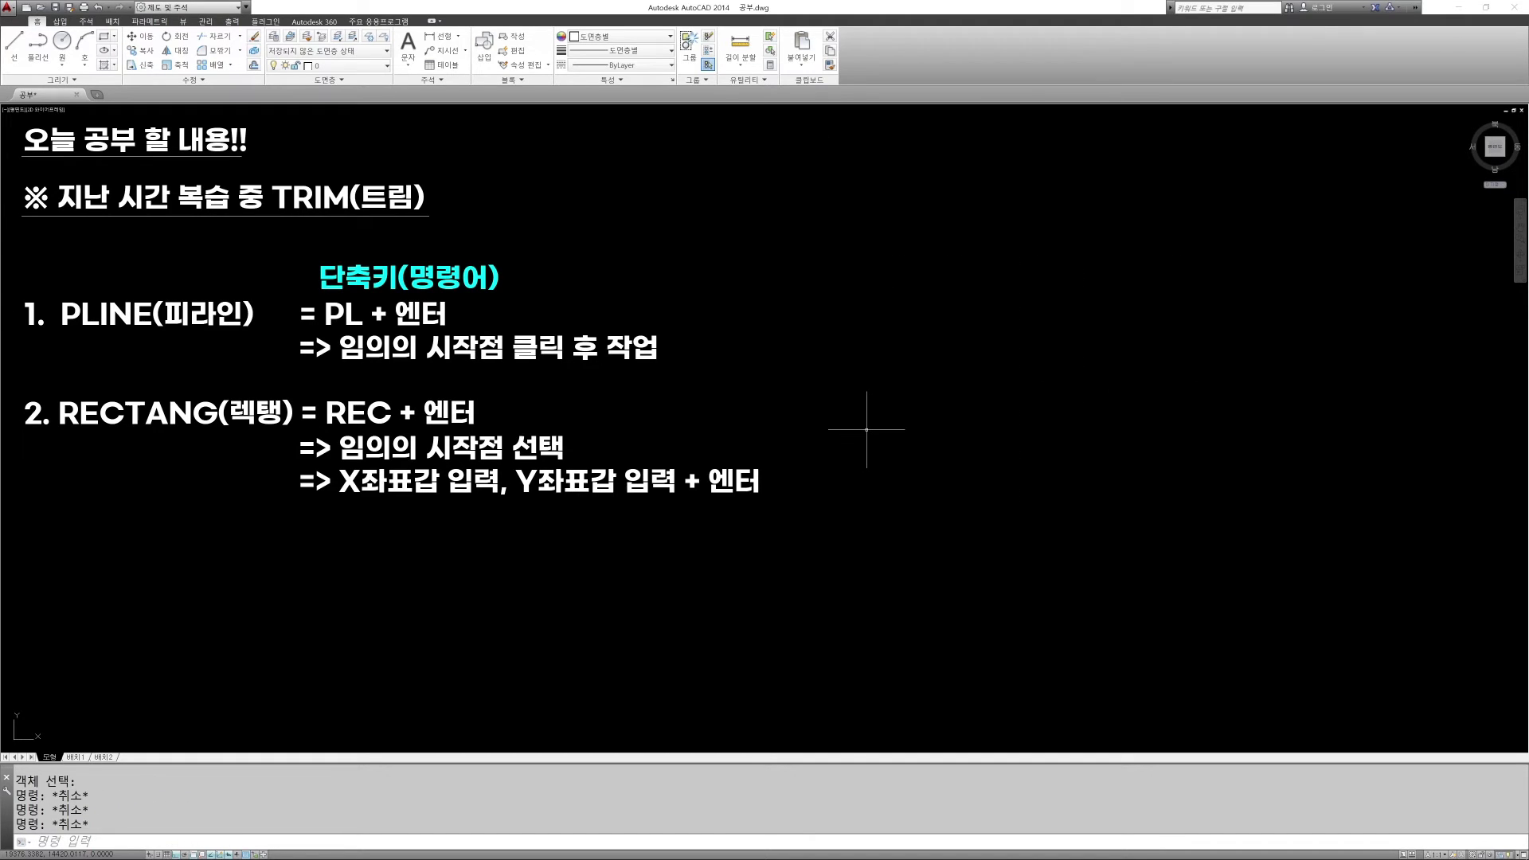
Draw an open freeform polyline of ten slanted segments in the empty area beside the notes, with Ortho mode off
{"action": "type", "text": "PL"}
{"action": "key", "text": "Return"}
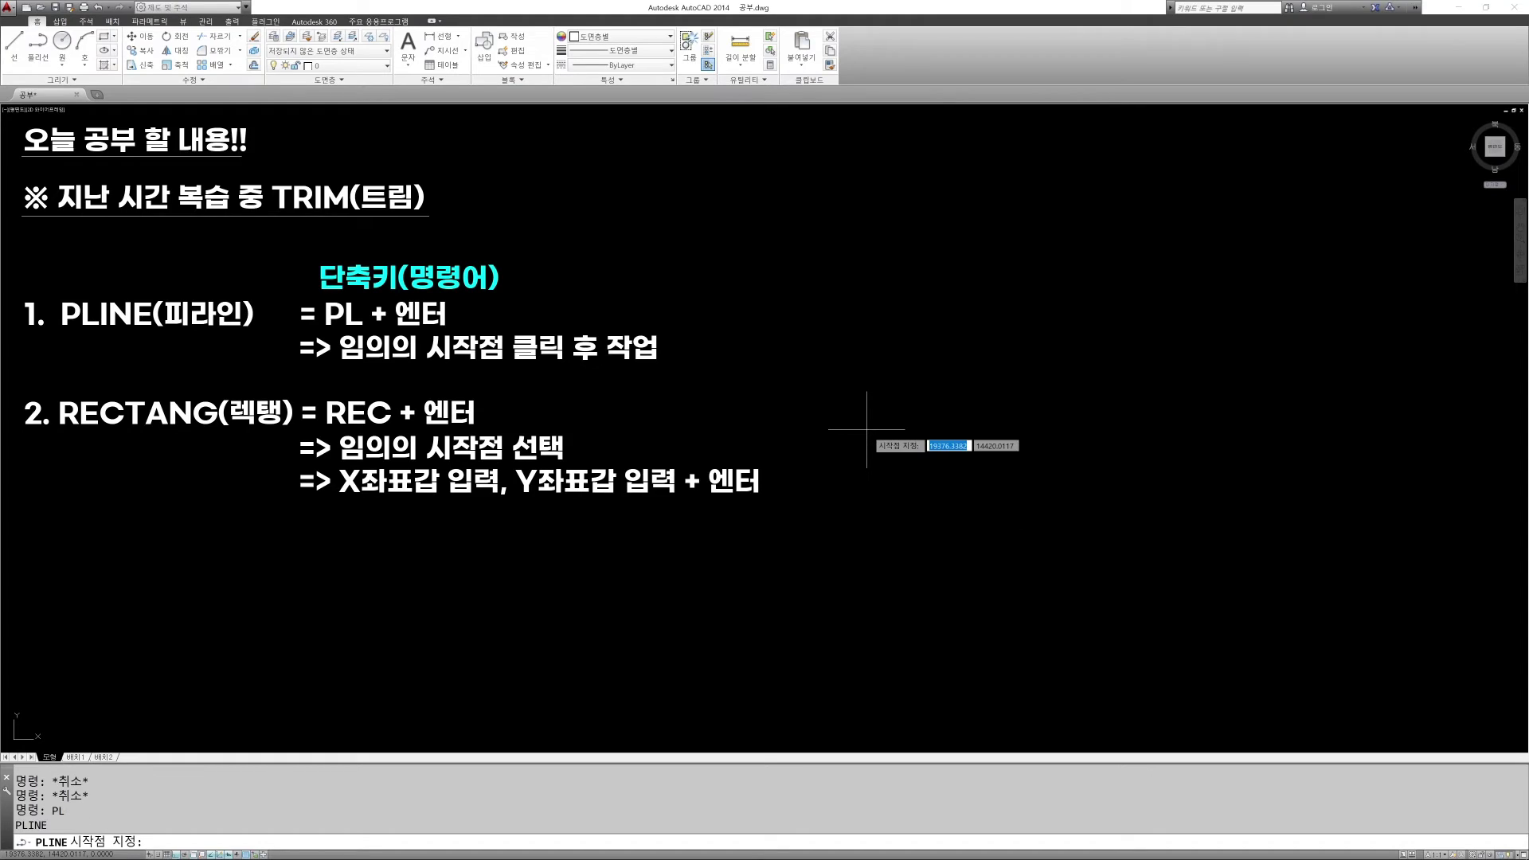
{"action": "left_click", "coordinate": [875, 334]}
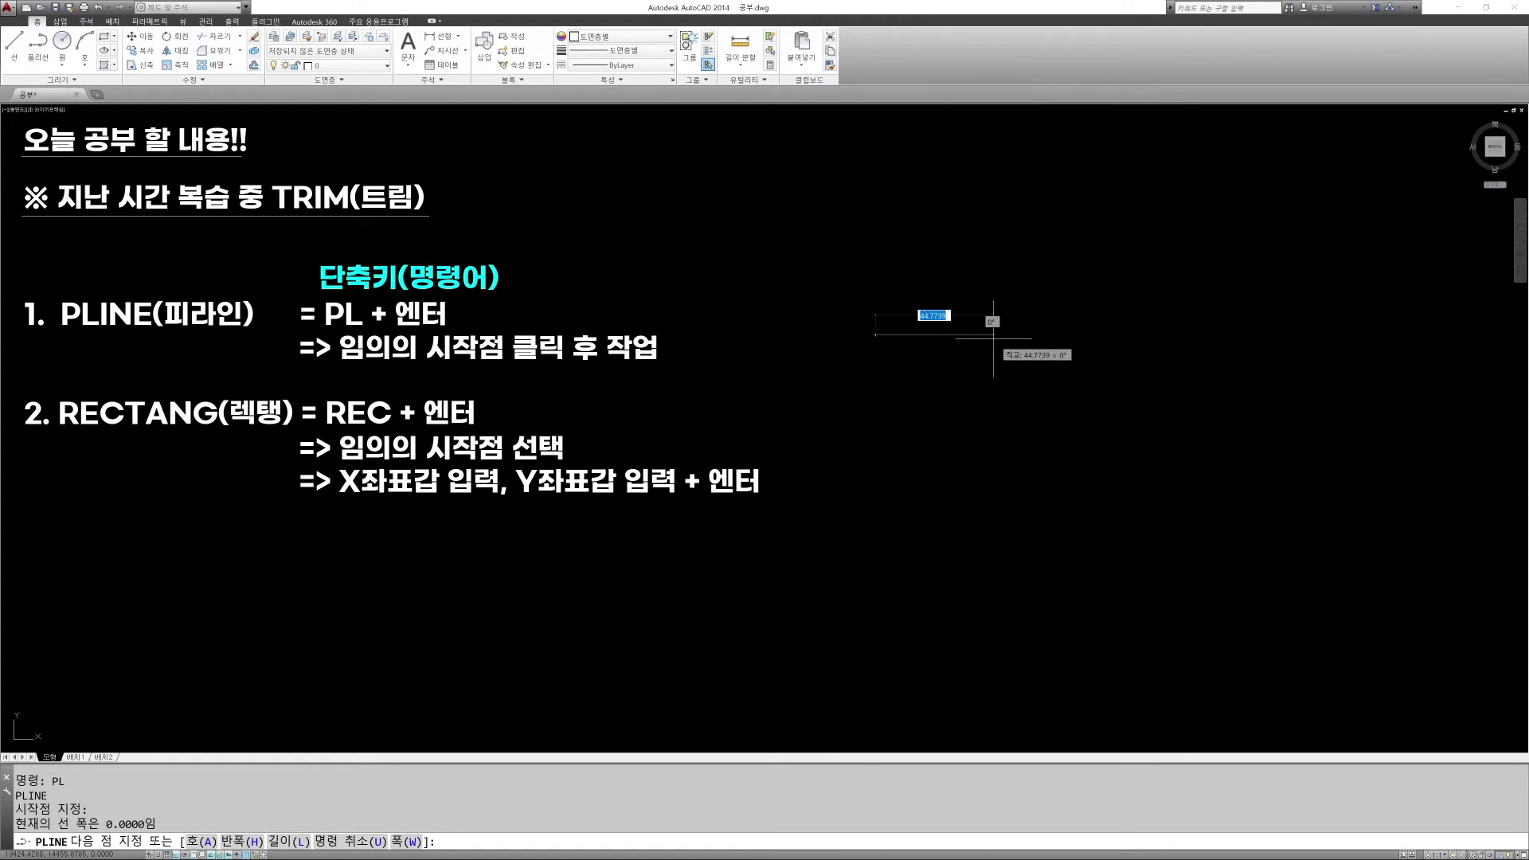
{"action": "key", "text": "F8"}
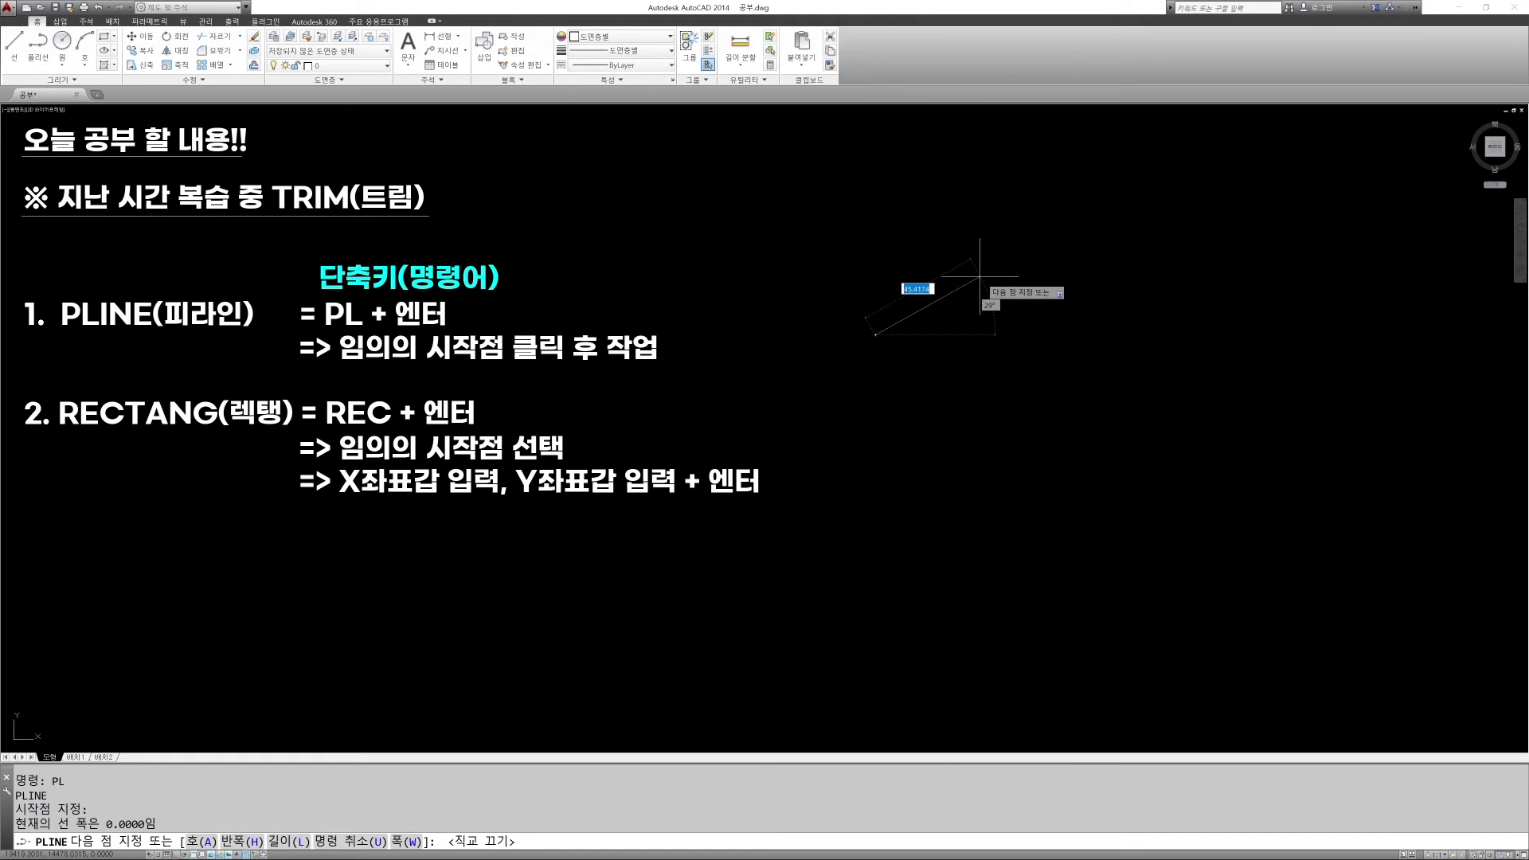
{"action": "left_click", "coordinate": [980, 277]}
{"action": "left_click", "coordinate": [1118, 338]}
{"action": "left_click", "coordinate": [1044, 434]}
{"action": "left_click", "coordinate": [946, 534]}
{"action": "left_click", "coordinate": [1125, 608]}
{"action": "left_click", "coordinate": [1185, 456]}
{"action": "left_click", "coordinate": [1129, 238]}
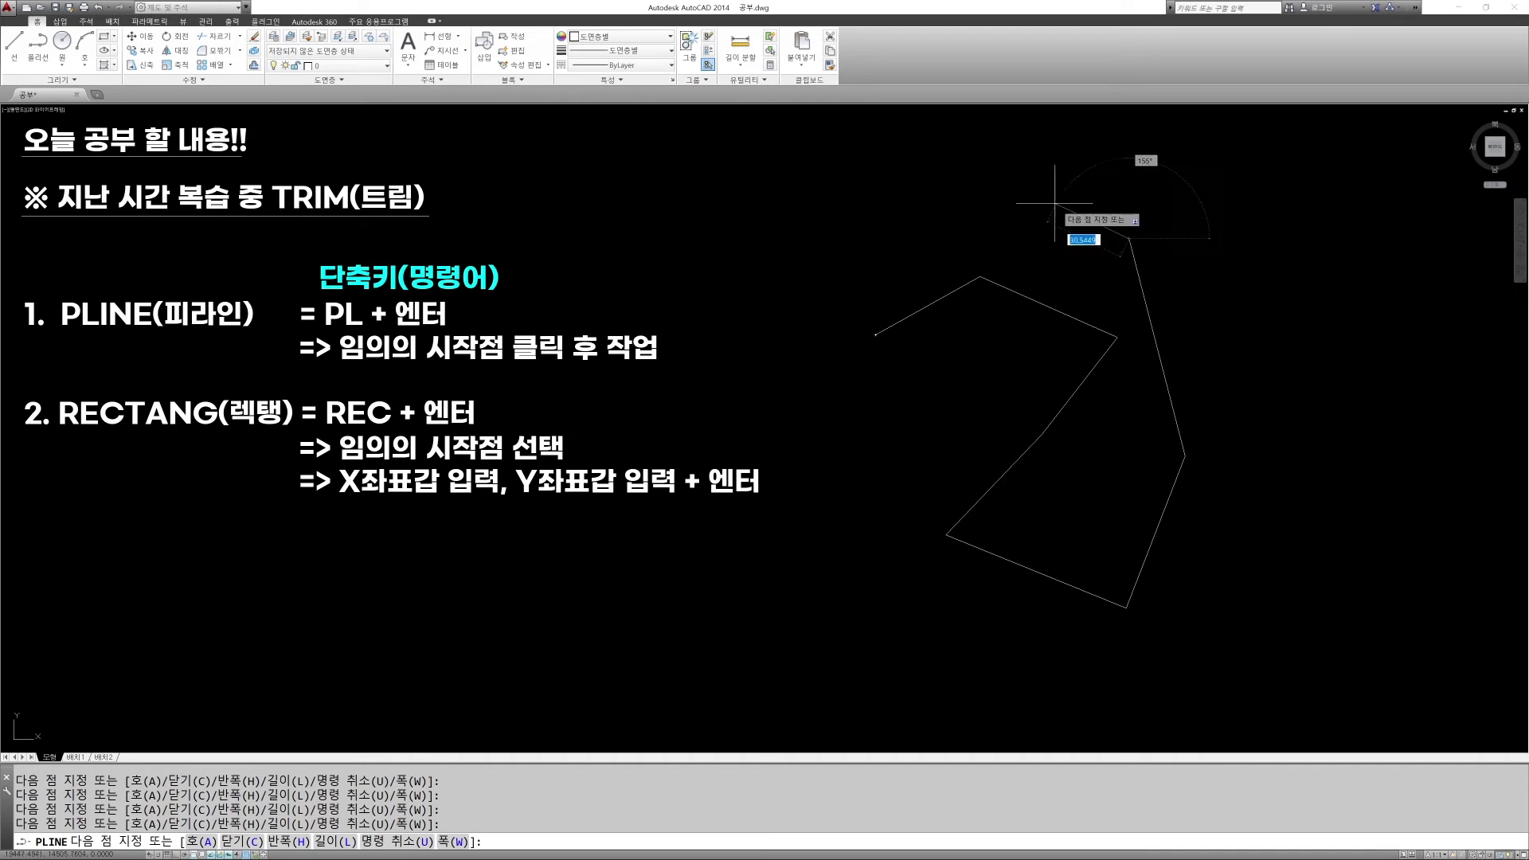
{"action": "left_click", "coordinate": [954, 208]}
{"action": "left_click", "coordinate": [801, 259]}
{"action": "left_click", "coordinate": [856, 414]}
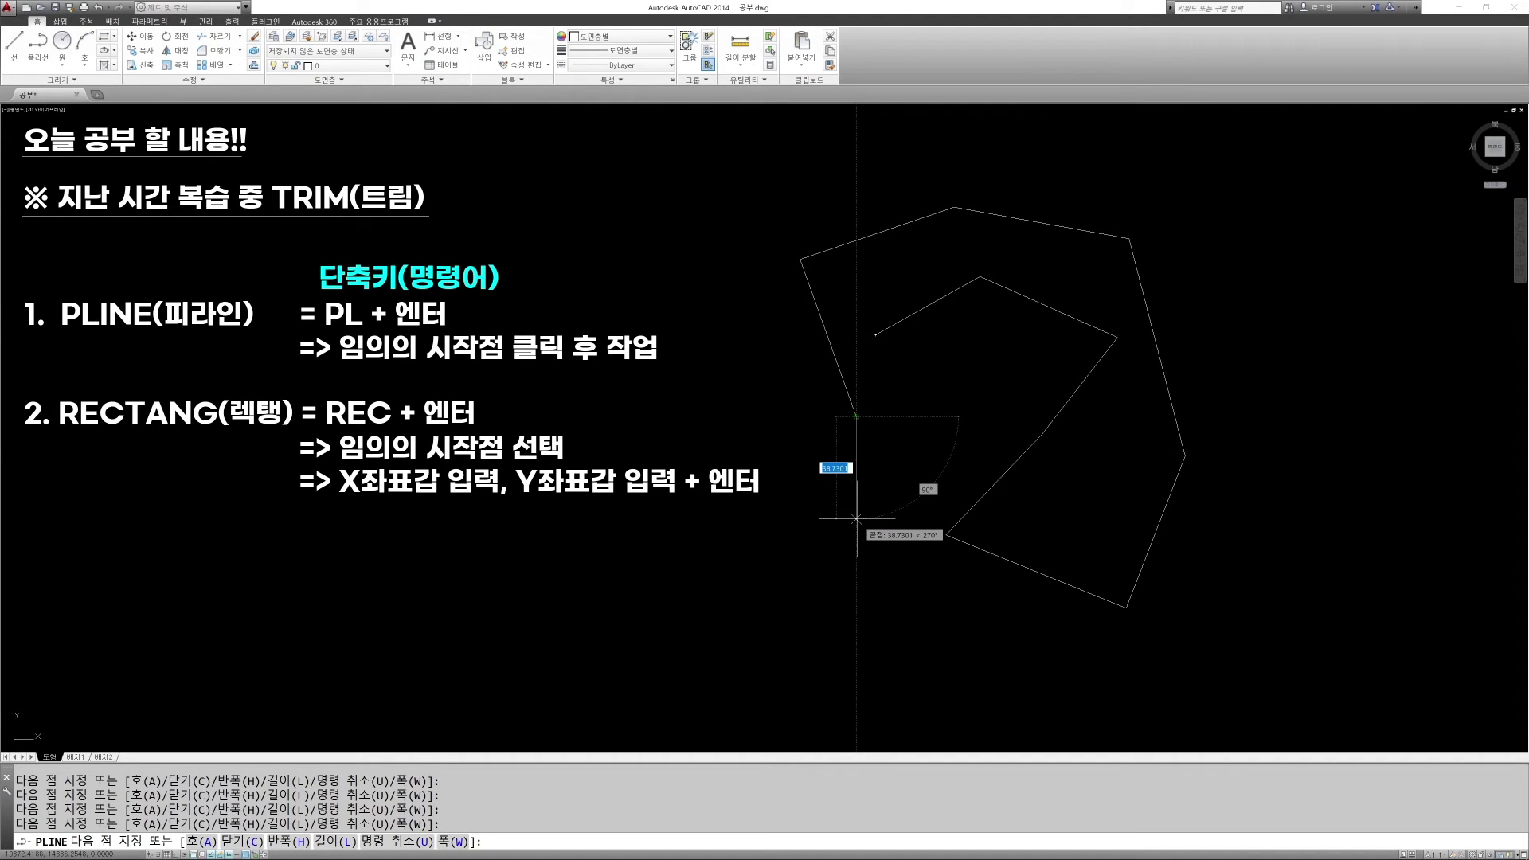
{"action": "key", "text": "Return"}
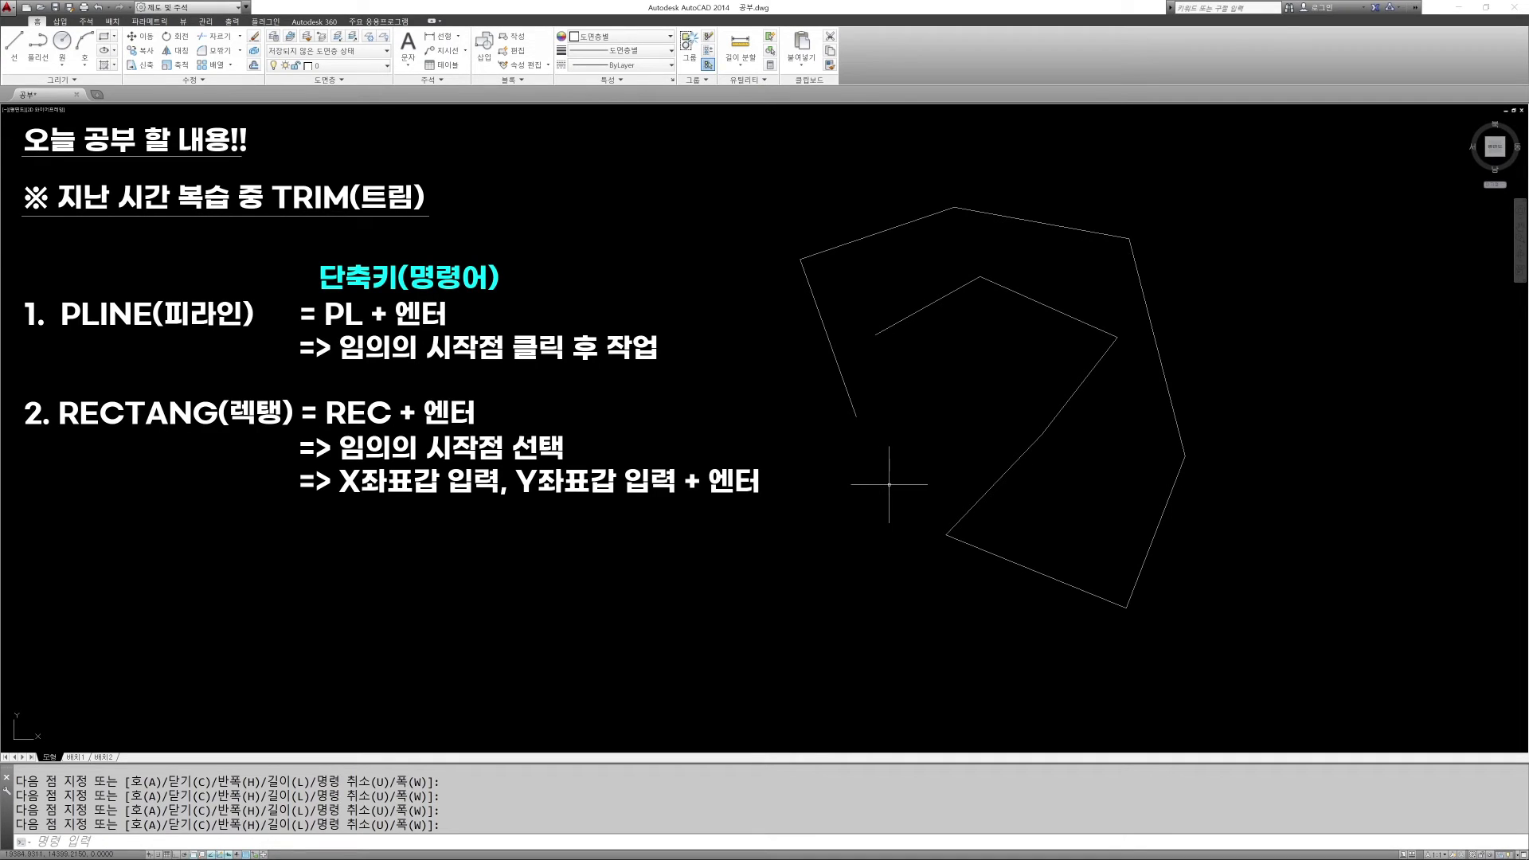
{"action": "key", "text": "Escape"}
{"action": "key", "text": "Escape"}
{"action": "key", "text": "Escape"}
{"action": "key", "text": "Escape"}
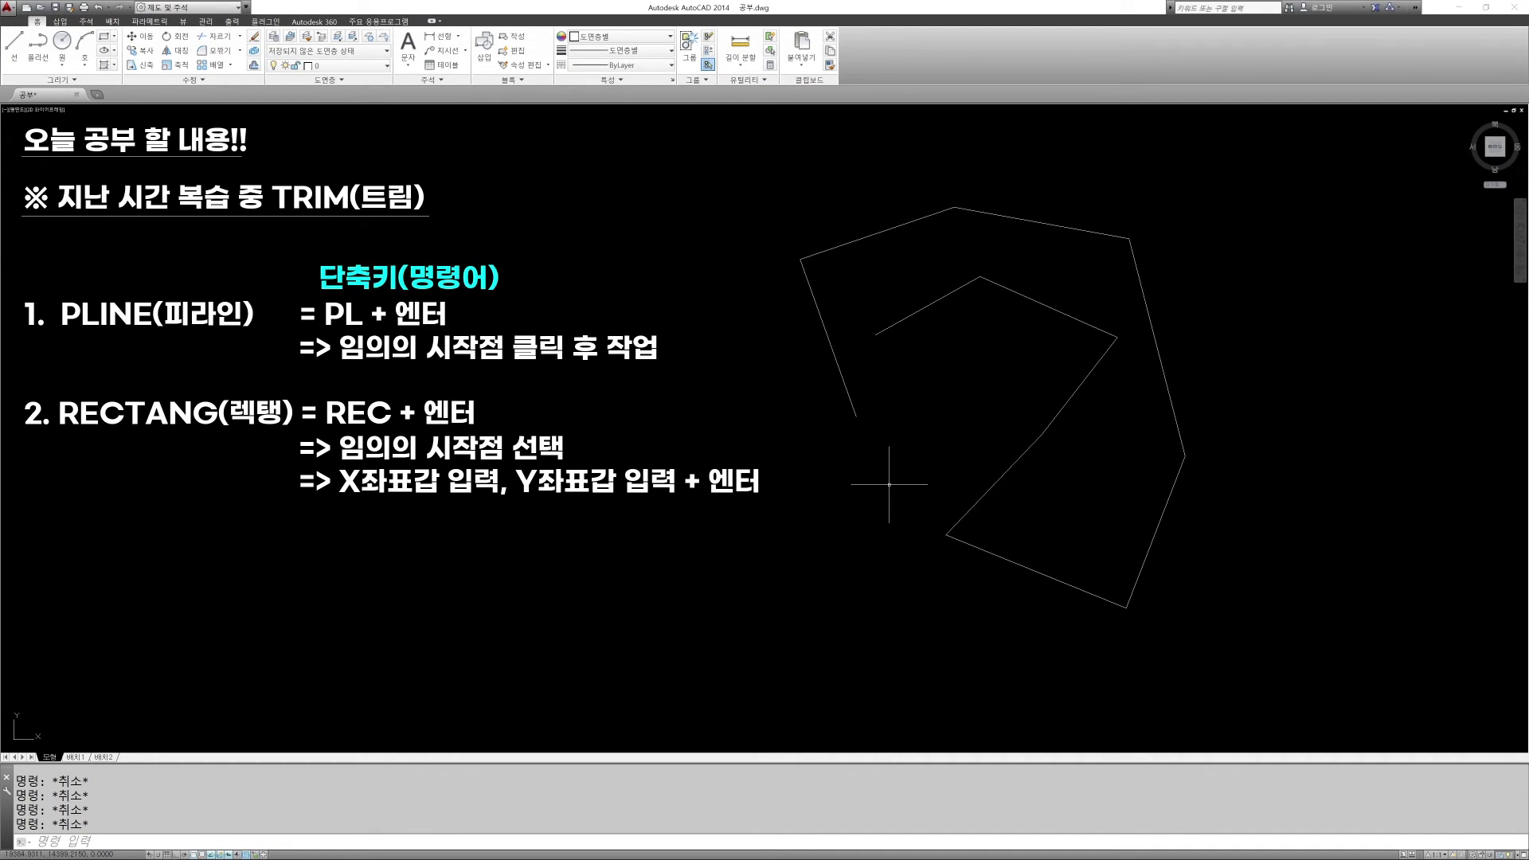
Select the freeform polyline to check that it is one object, and erase it with a crossing window
{"action": "left_click", "coordinate": [1051, 423]}
{"action": "key", "text": "Escape"}
{"action": "type", "text": "E"}
{"action": "key", "text": "Return"}
{"action": "left_click", "coordinate": [1284, 590]}
{"action": "left_click", "coordinate": [986, 371]}
{"action": "key", "text": "Return"}
{"action": "key", "text": "Escape"}
{"action": "key", "text": "Escape"}
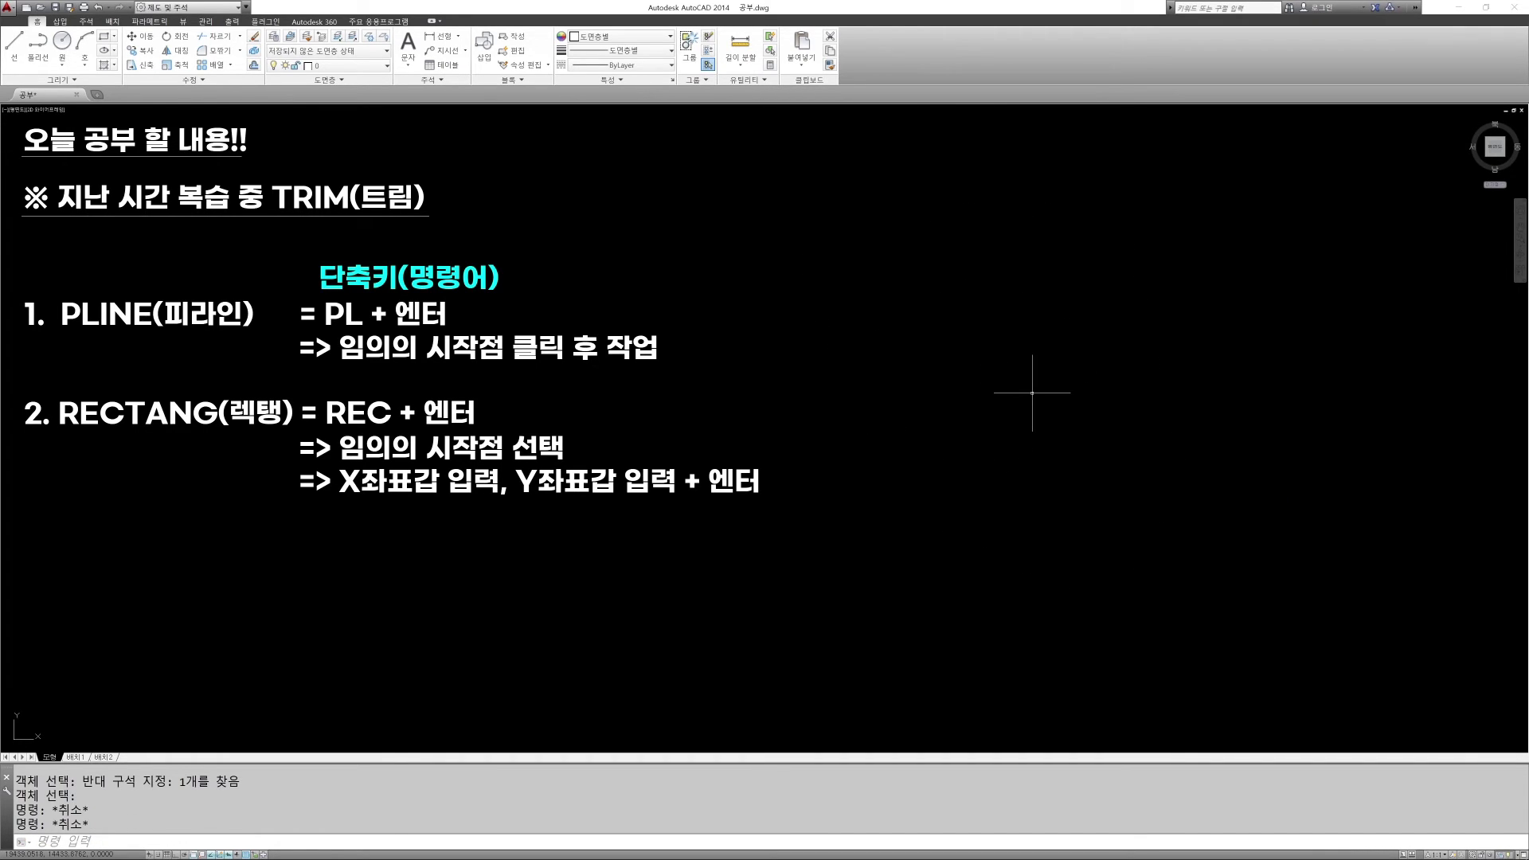
Draw a 100 by 100 square with the Rectangle command beside the notes, starting from its lower-left corner
{"action": "type", "text": "R"}
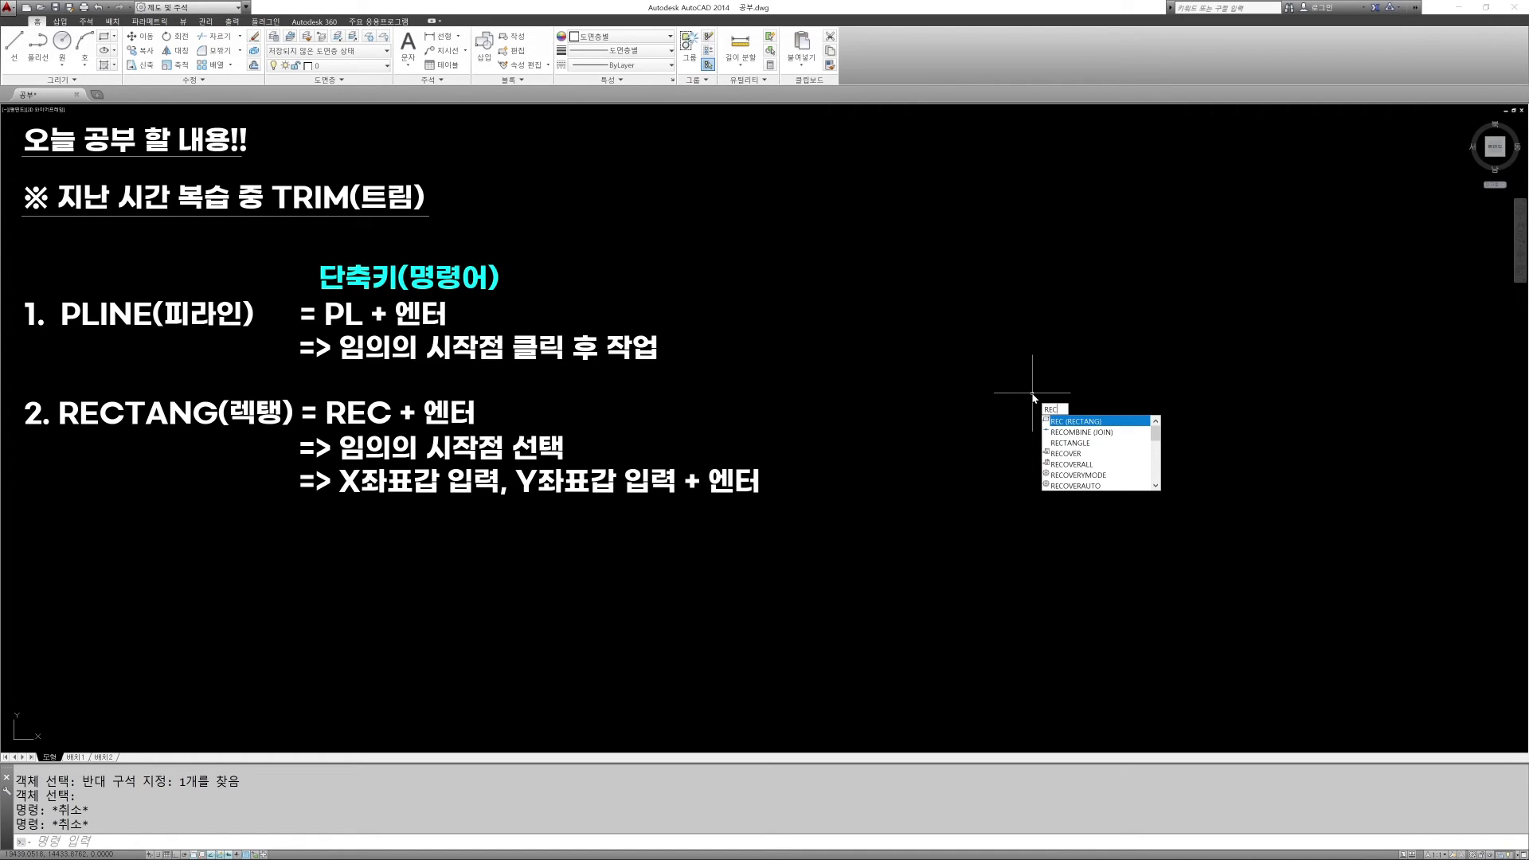
{"action": "type", "text": "EC"}
{"action": "key", "text": "Return"}
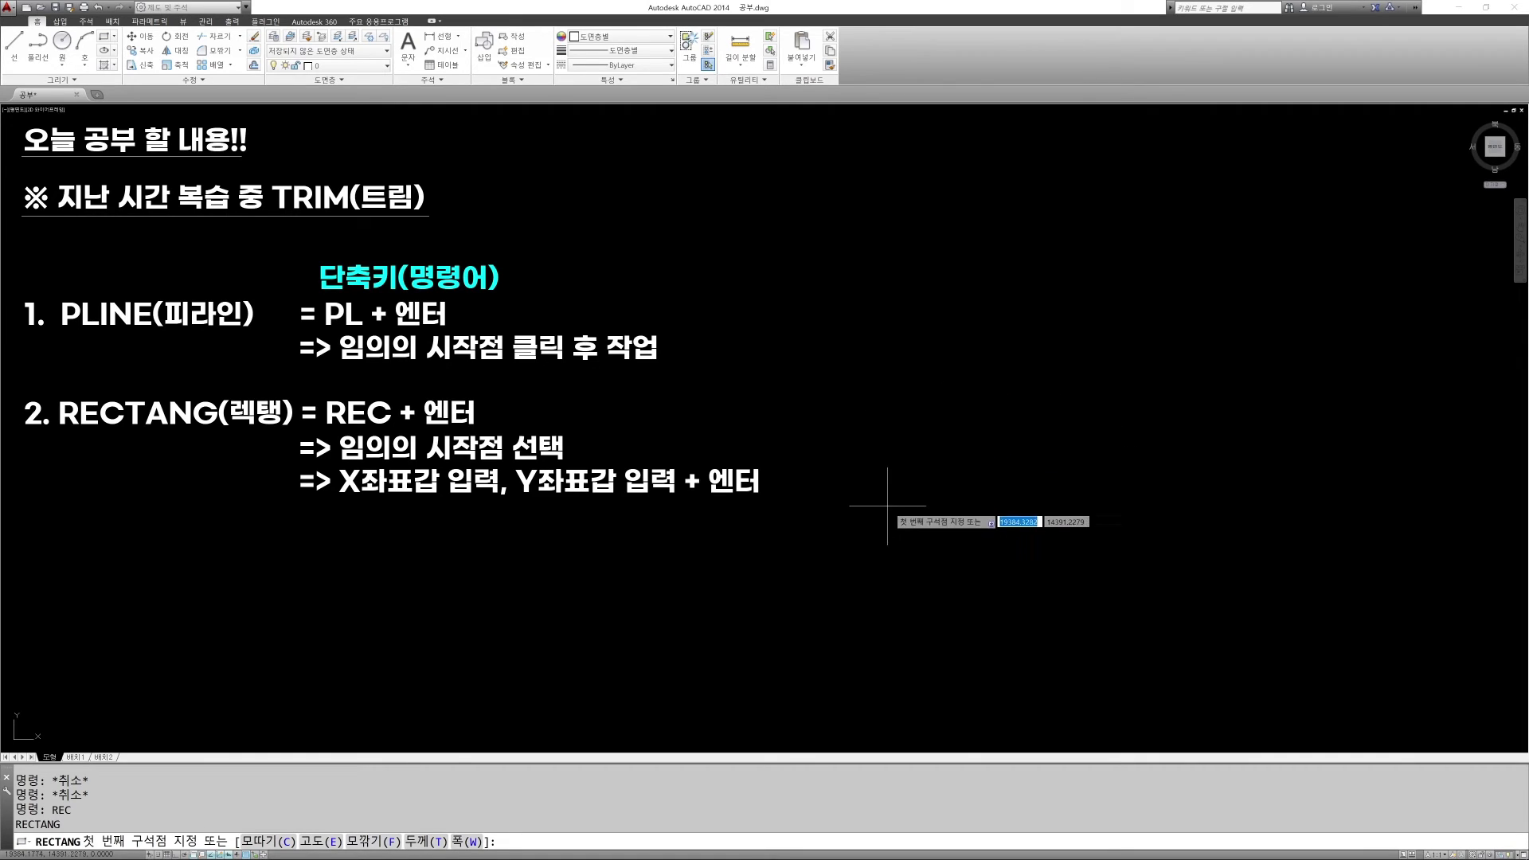
{"action": "left_click", "coordinate": [906, 479]}
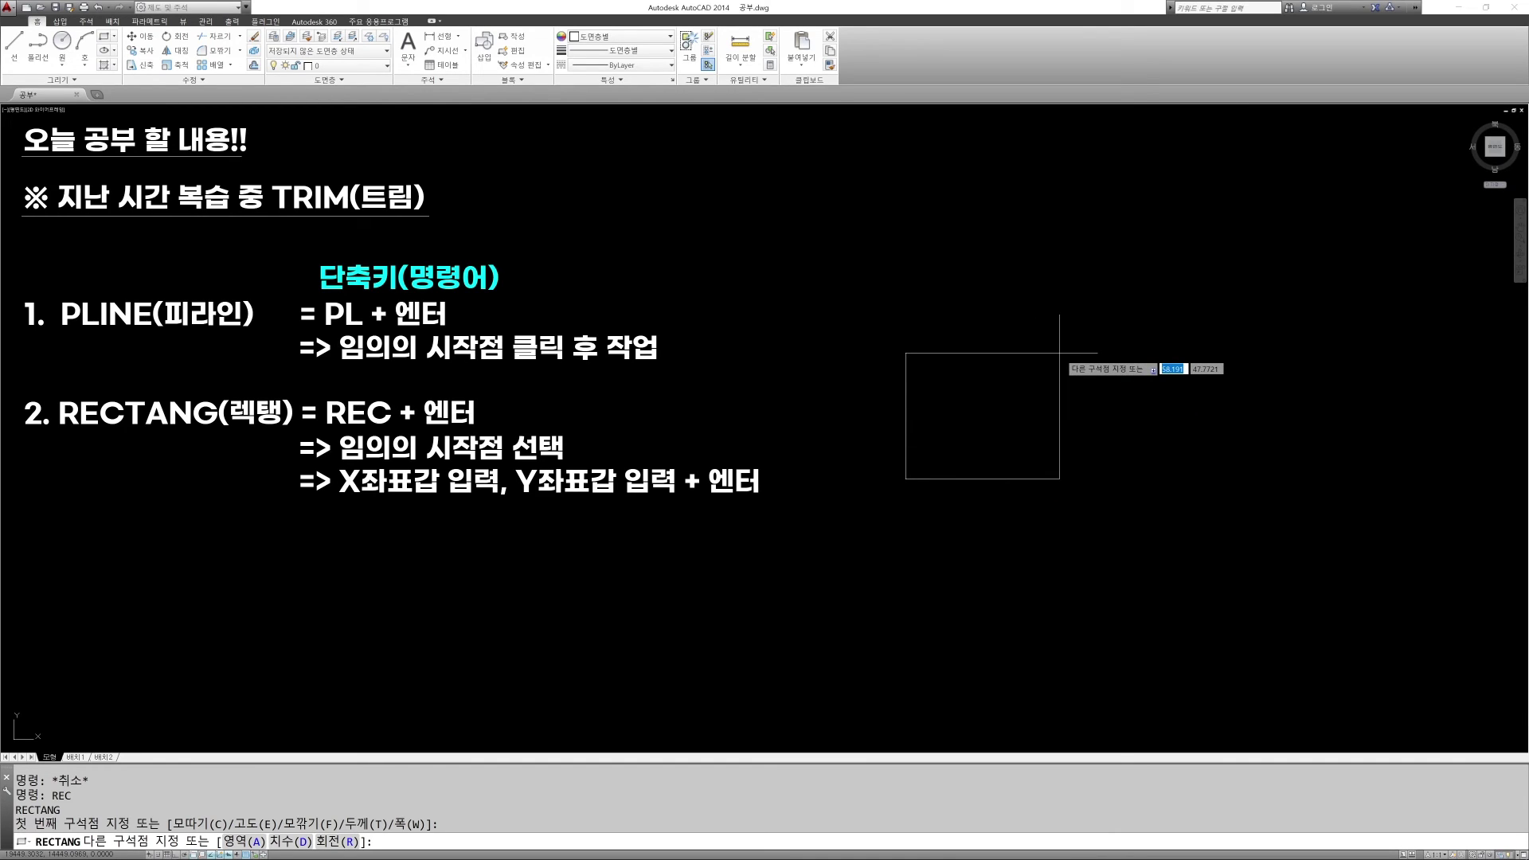
{"action": "type", "text": "100"}
{"action": "key", "text": "Tab"}
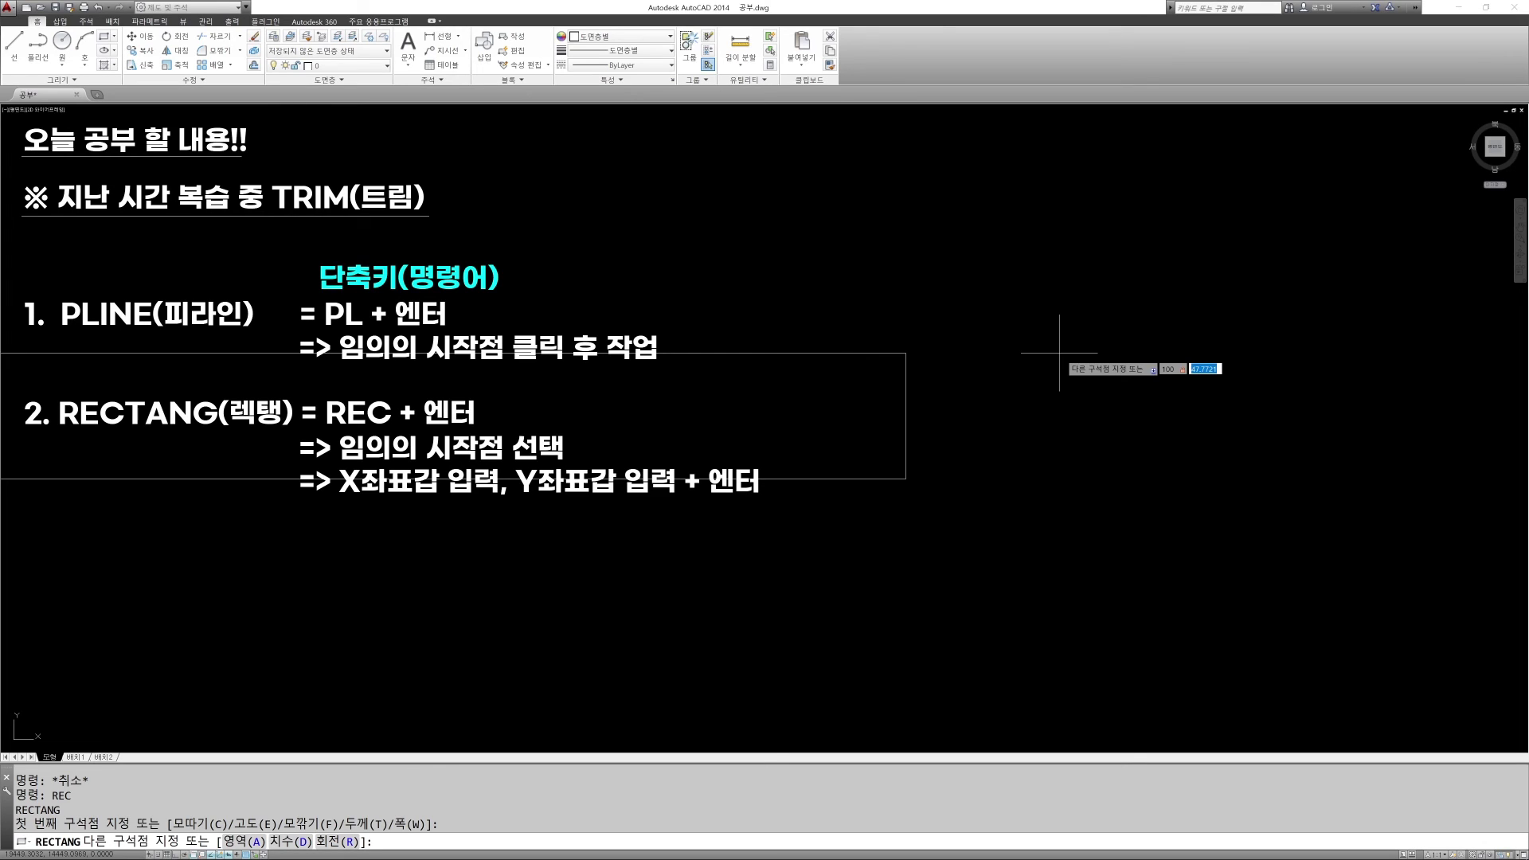
{"action": "type", "text": "100"}
{"action": "key", "text": "Return"}
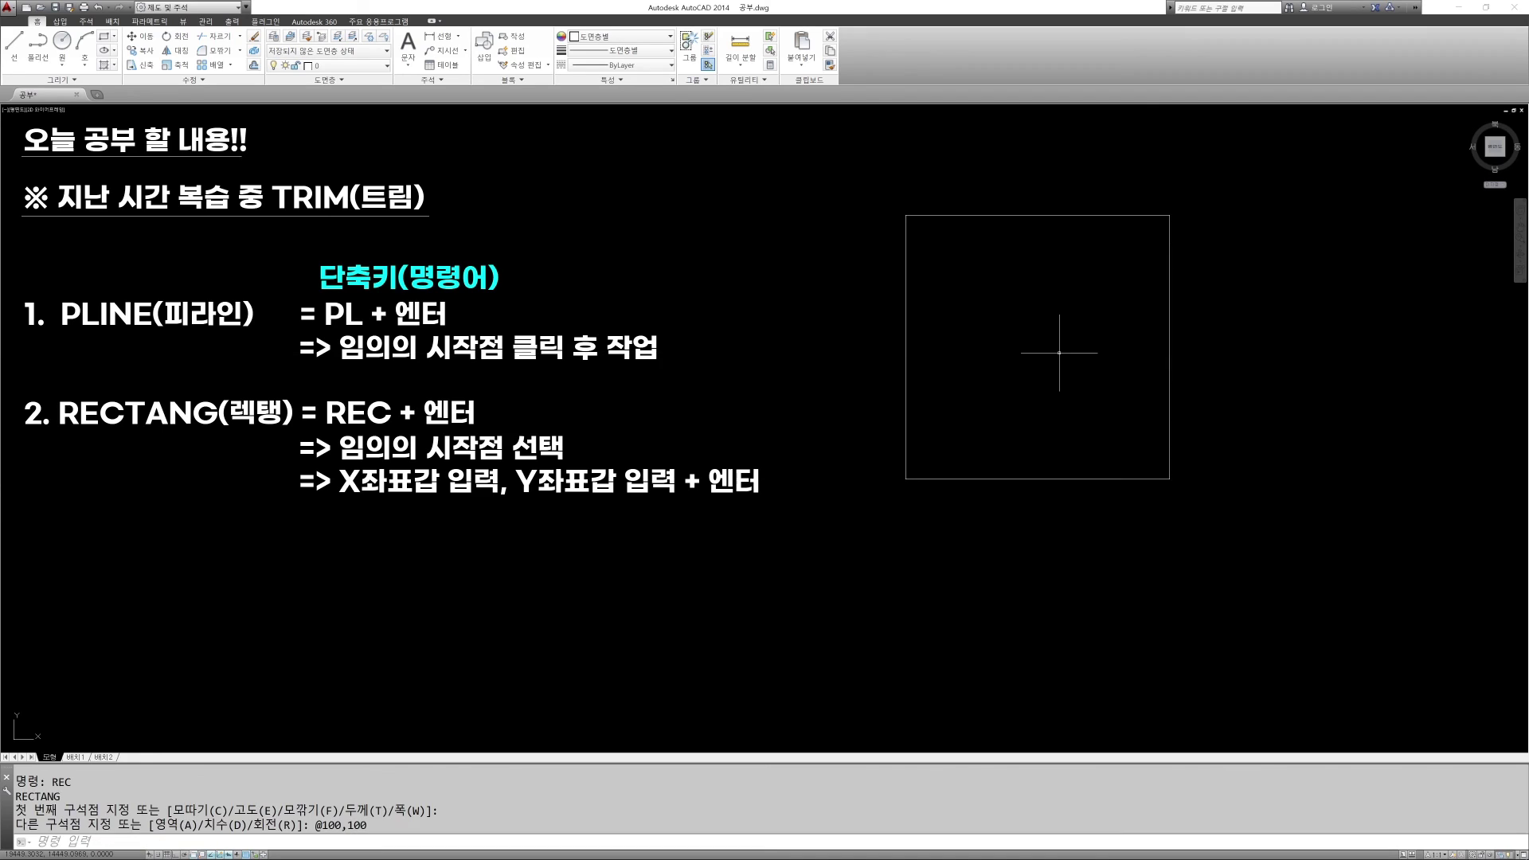
{"action": "key", "text": "Escape"}
Add linear dimensions to the square's left side and top side, placed outside the shape
{"action": "left_click", "coordinate": [438, 35]}
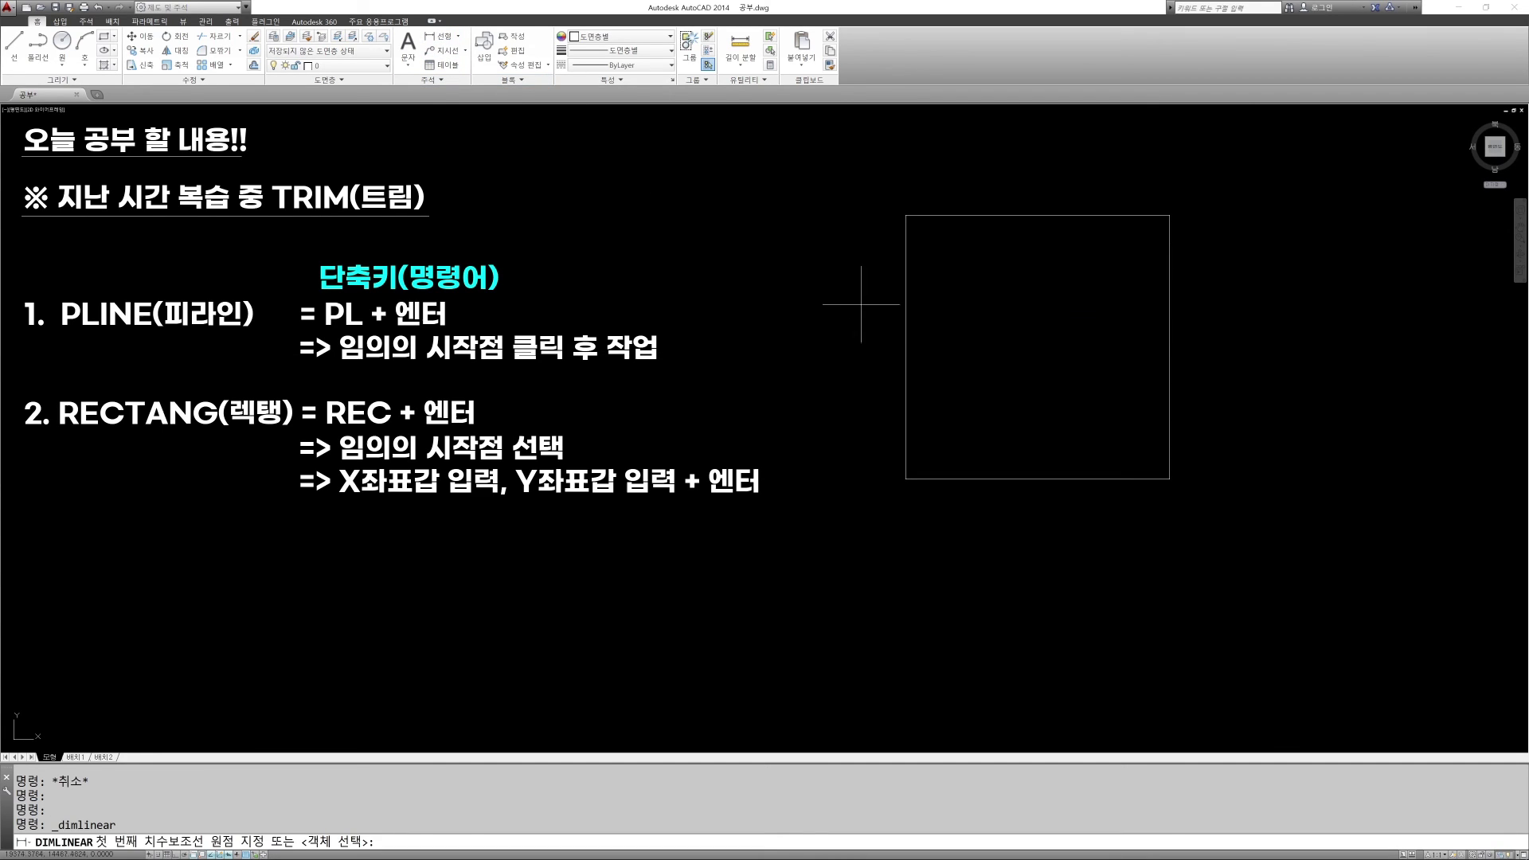
{"action": "left_click", "coordinate": [905, 215]}
{"action": "left_click", "coordinate": [906, 478]}
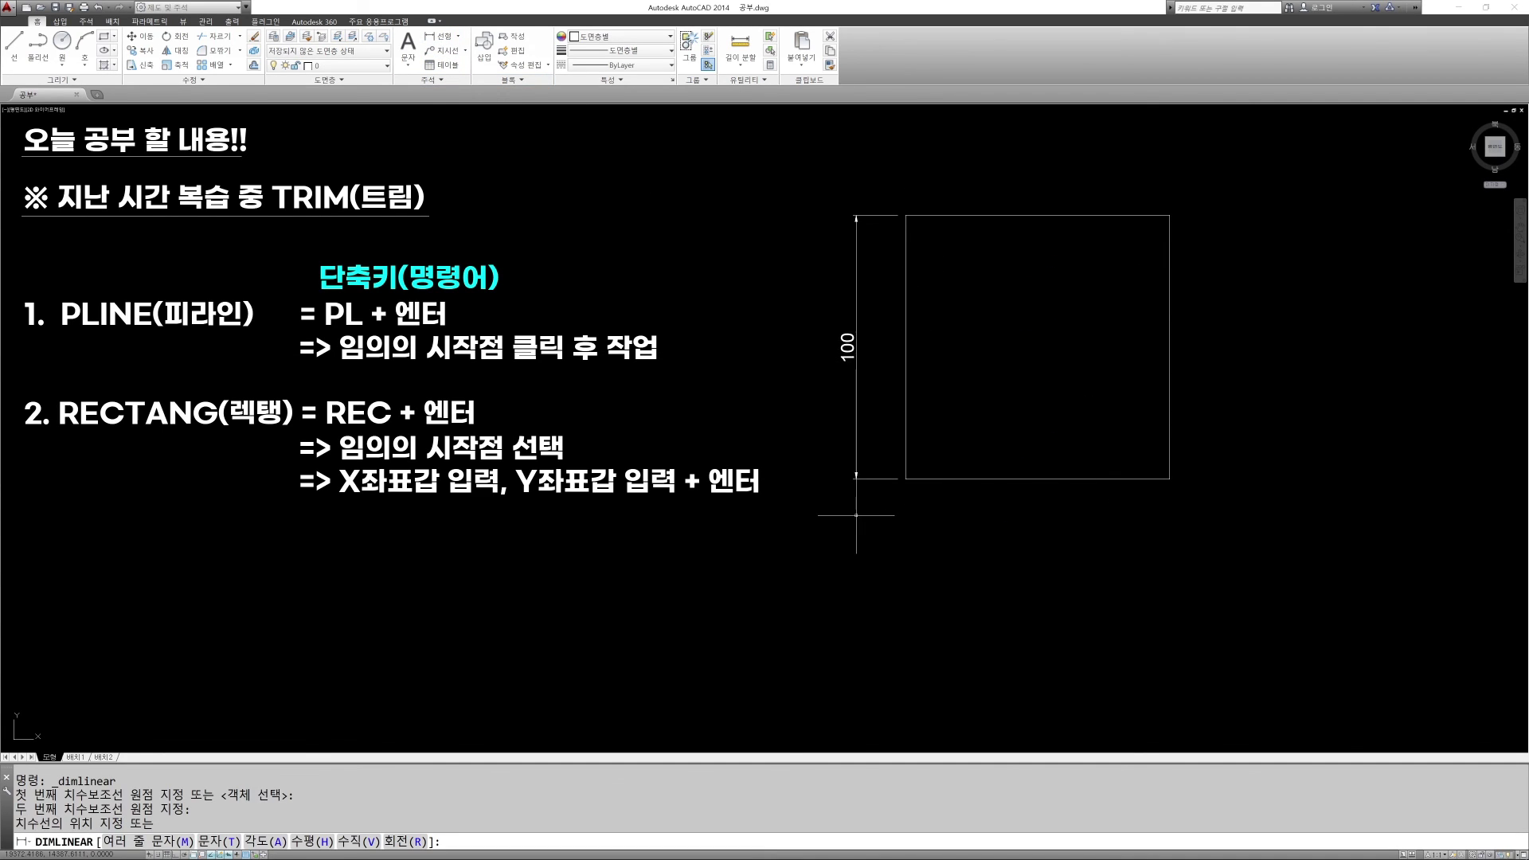
{"action": "left_click", "coordinate": [856, 515]}
{"action": "key", "text": "Return"}
{"action": "left_click", "coordinate": [906, 215]}
{"action": "left_click", "coordinate": [1169, 215]}
{"action": "left_click", "coordinate": [1172, 168]}
{"action": "key", "text": "Escape"}
{"action": "key", "text": "Escape"}
Select the square with a crossing window over its right side to examine whether it is one object
{"action": "left_click", "coordinate": [1267, 364]}
{"action": "left_click", "coordinate": [1133, 345]}
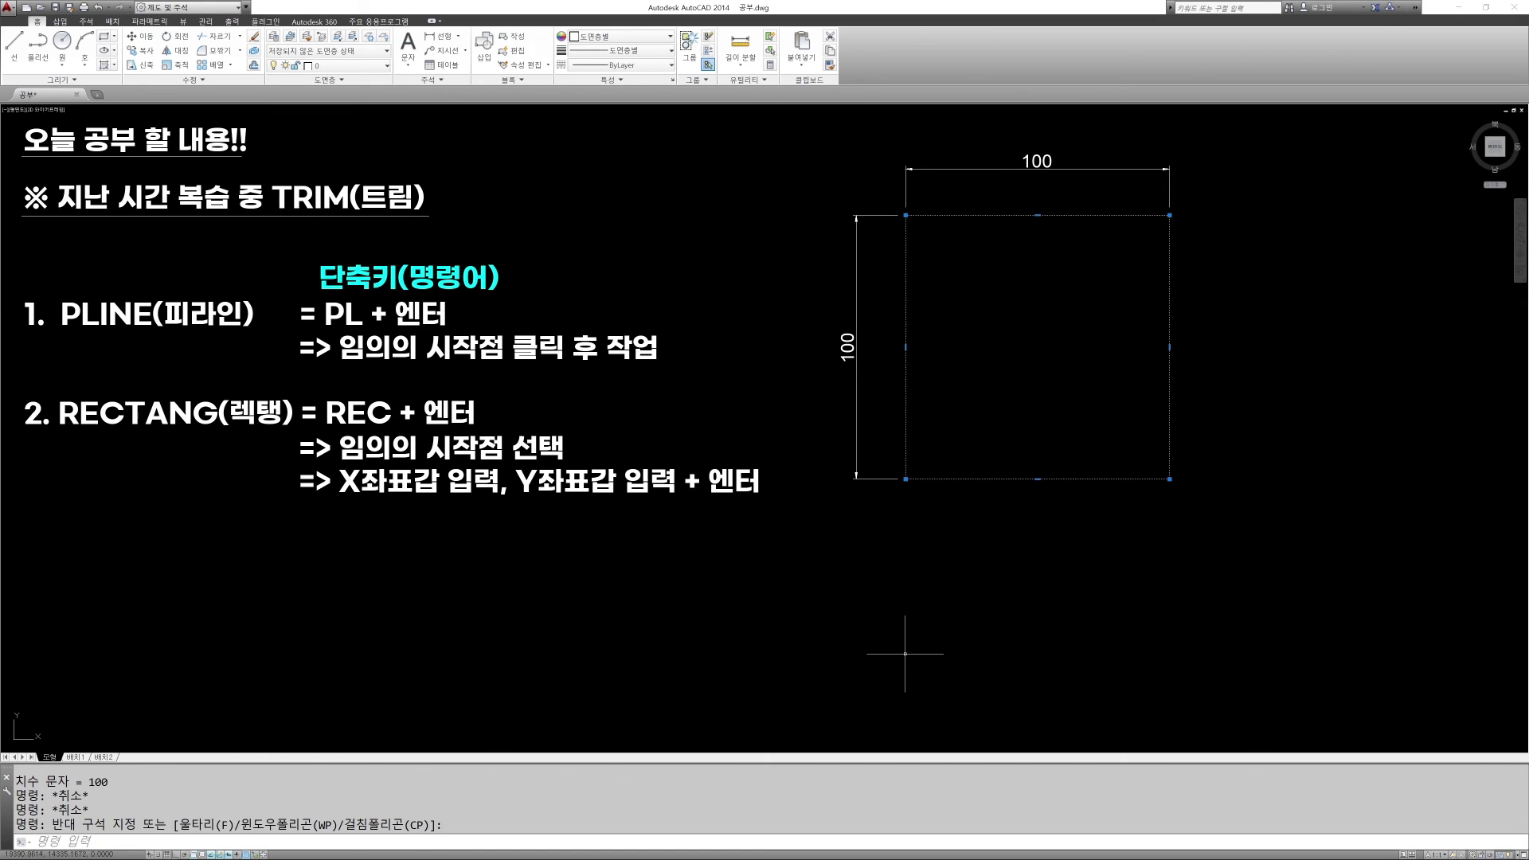